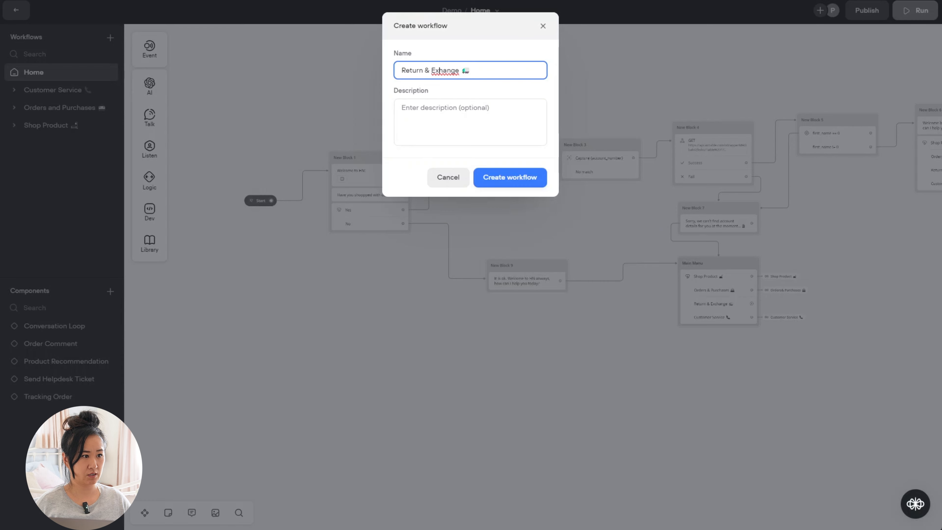
- Correct the misspelled new workflow name to "Return & Exchange", keeping its emoji, and create the workflow
text(c)
click(511, 177)
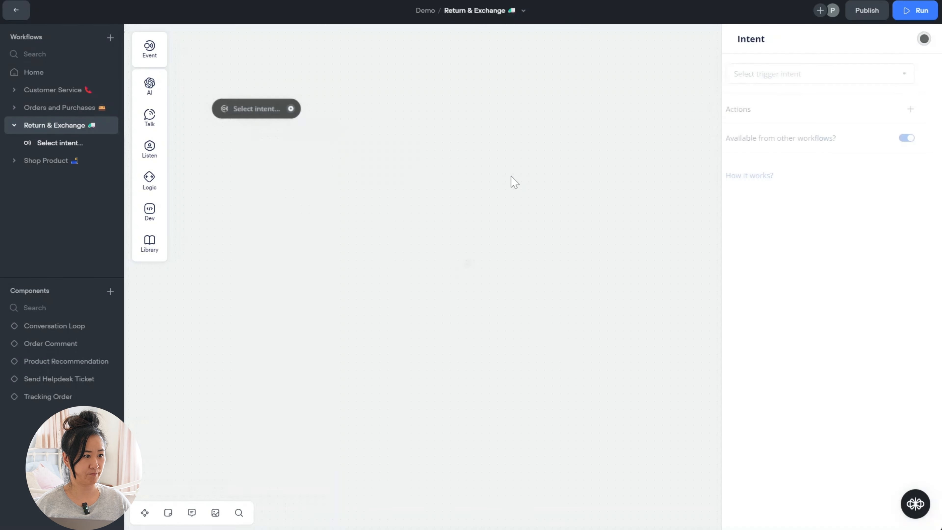
drag(552, 214, 456, 224)
click(431, 303)
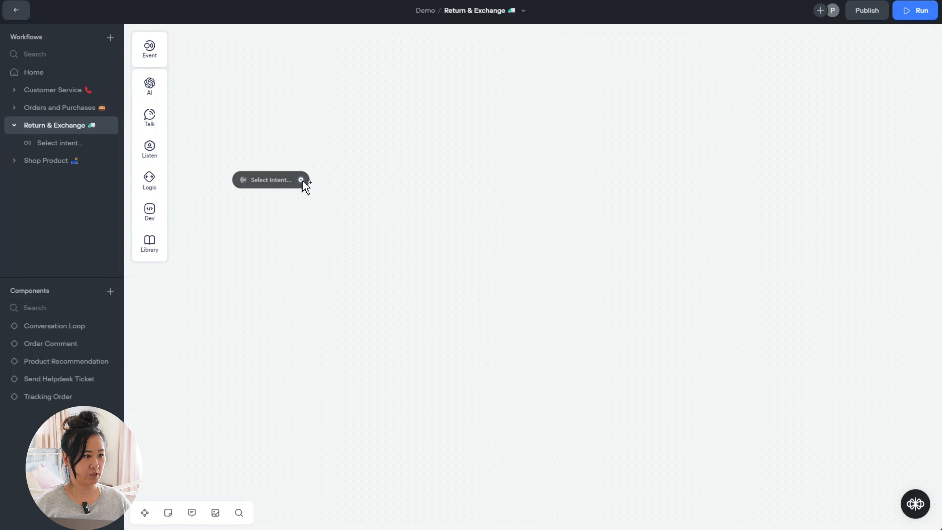
- Connect the starting intent to a new block containing a Text step
drag(300, 179, 343, 153)
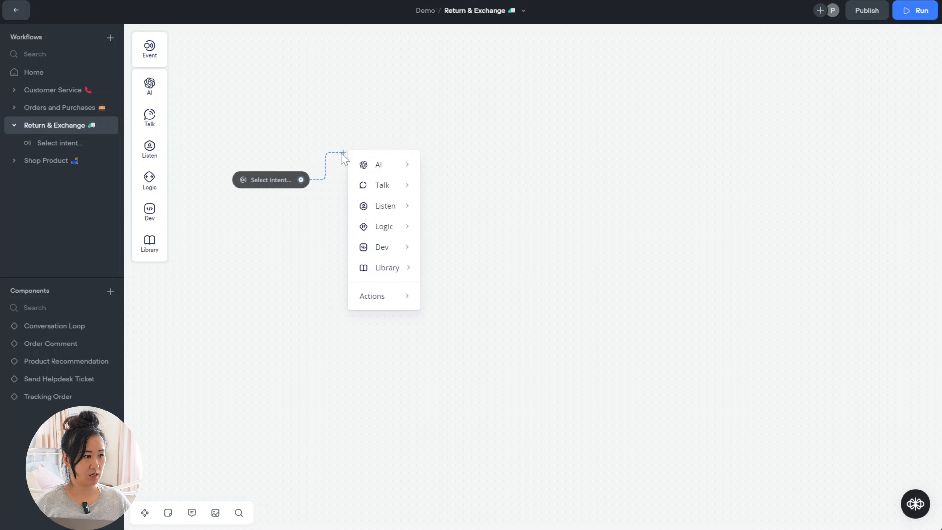
mouse_move(406, 160)
mouse_move(383, 183)
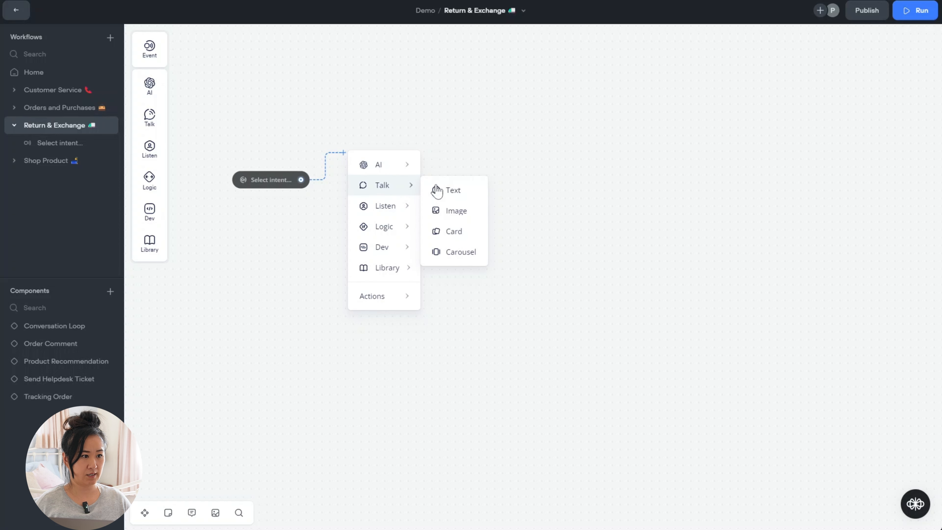
click(475, 195)
- Write the text reply "It looks like you want to learn about returning an order" in the new block
click(822, 92)
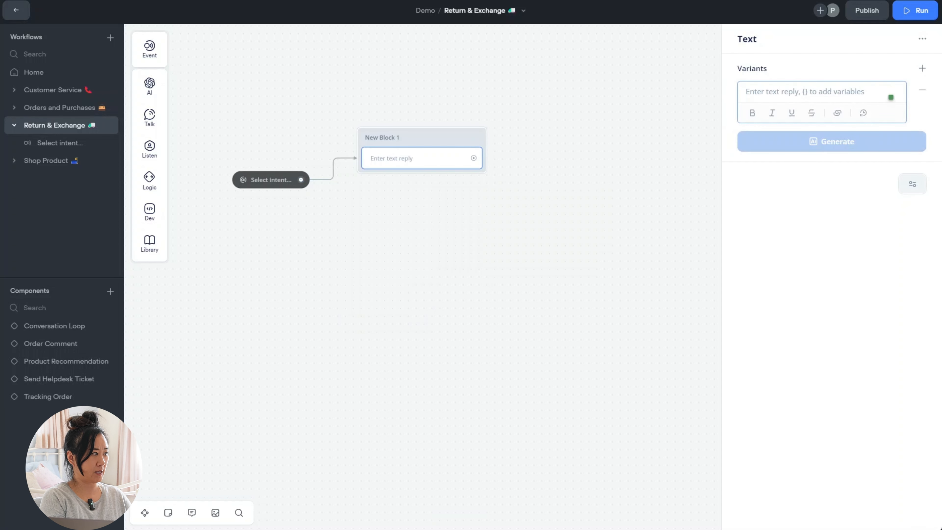
text(I)
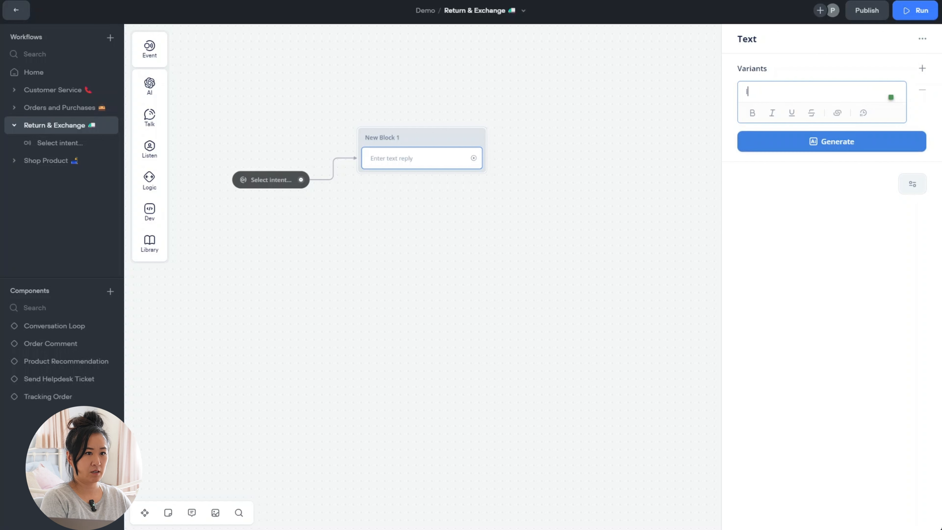
text(t looks like yo)
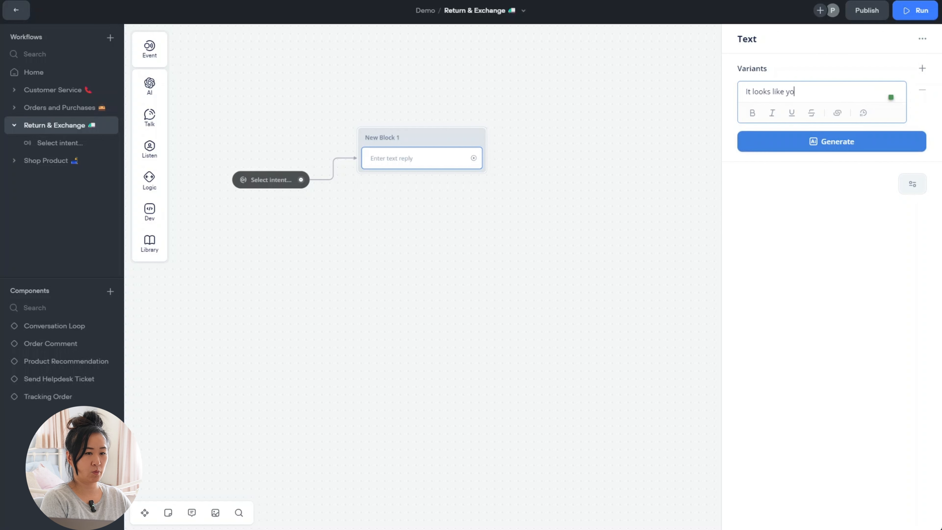
text(u want to learn )
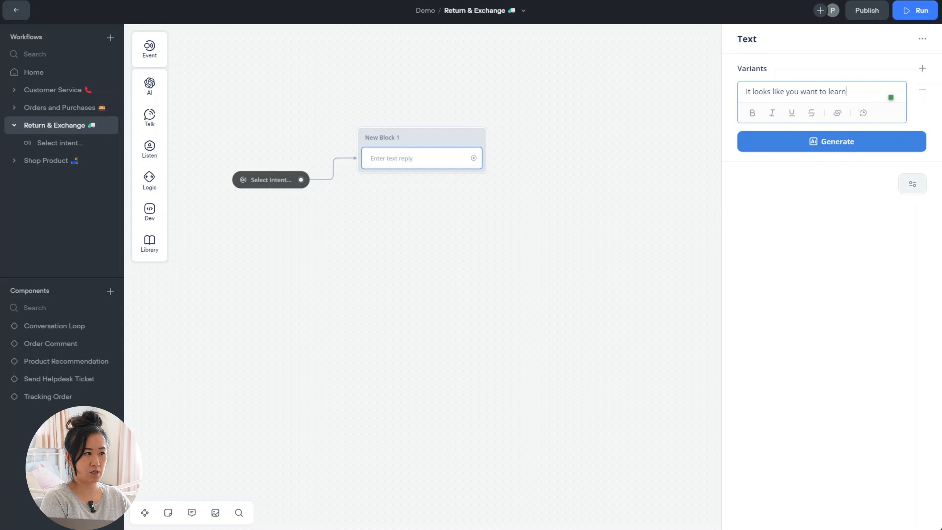
text(about retur)
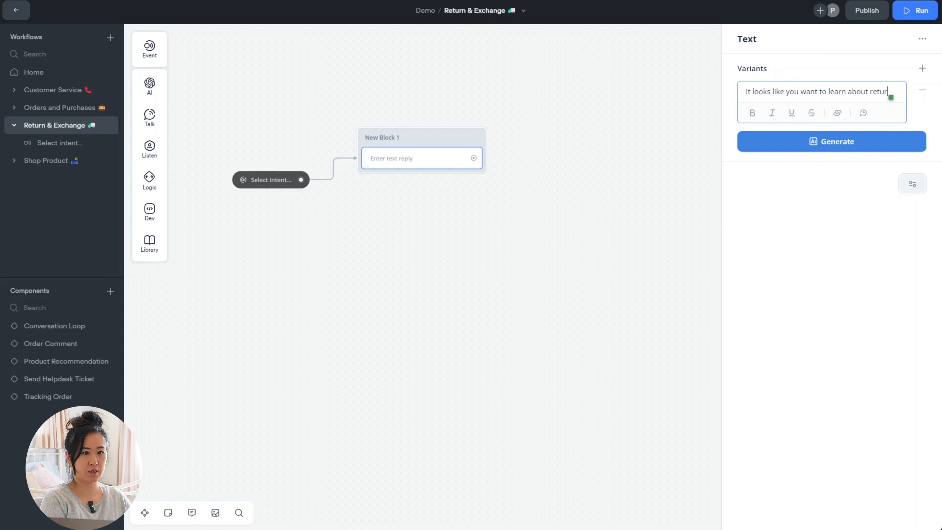
text(ning an order)
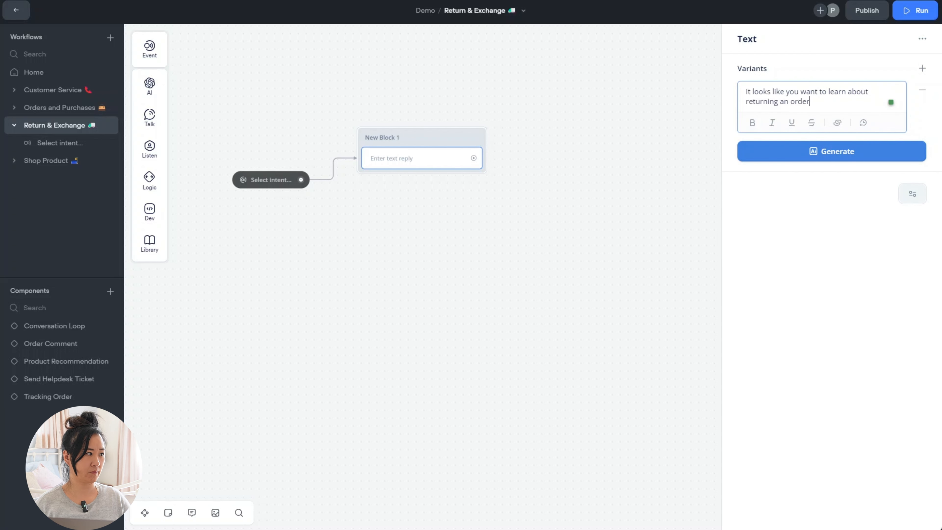
click(268, 209)
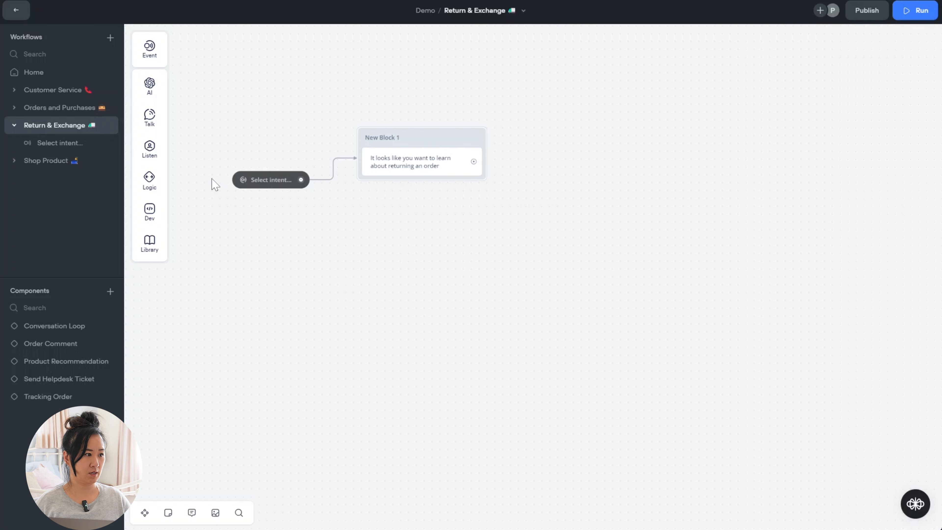
- Add a second Text step beneath the first reply in New Block 1
mouse_move(151, 156)
mouse_move(149, 118)
drag(195, 118, 395, 205)
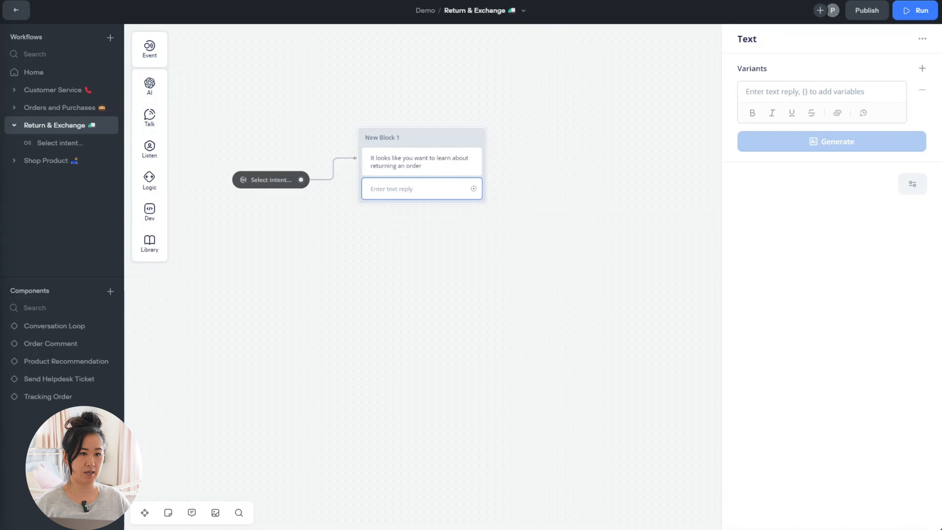
- Write the second text reply as "Are you reaching out about an order you've already place?"
click(783, 92)
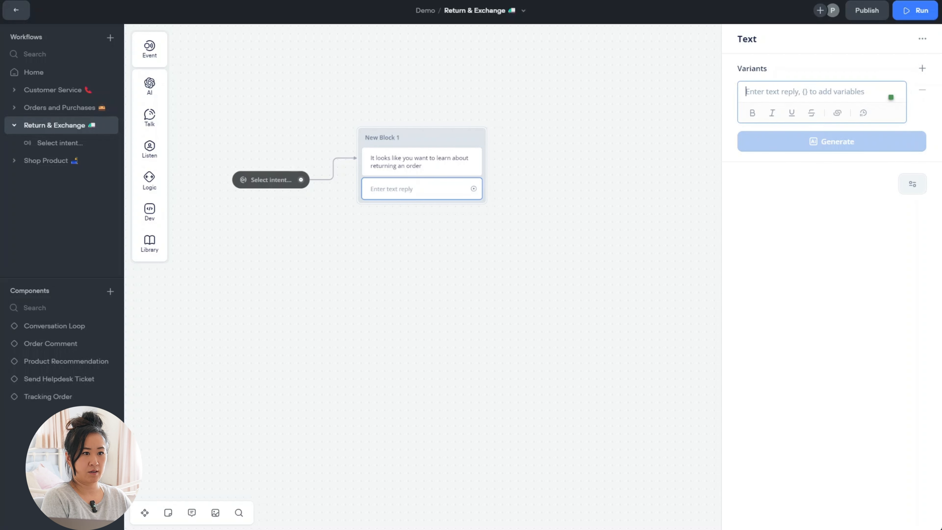
text(Are you)
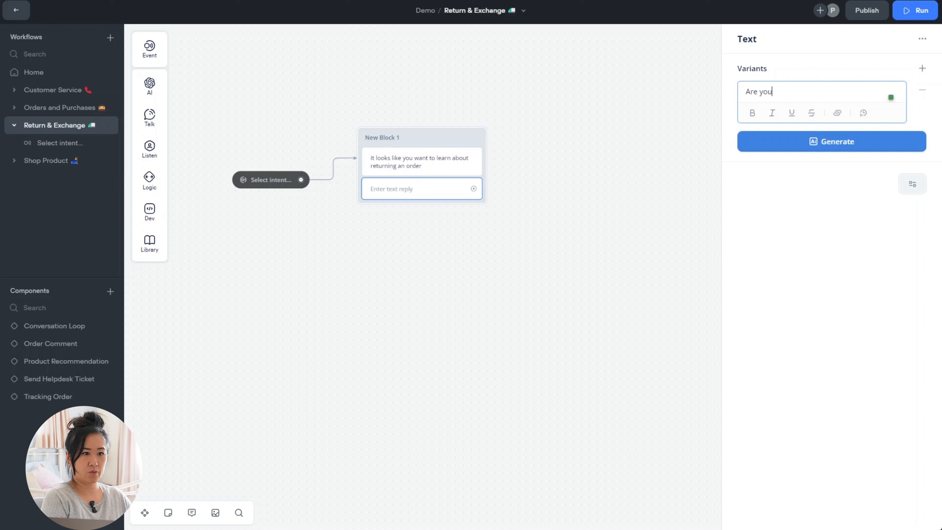
text( reaching )
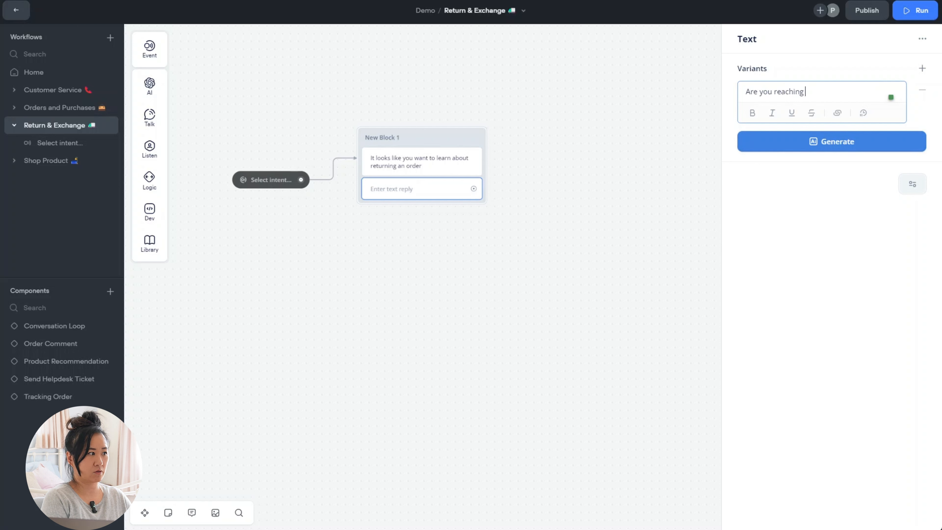
text(out about an o)
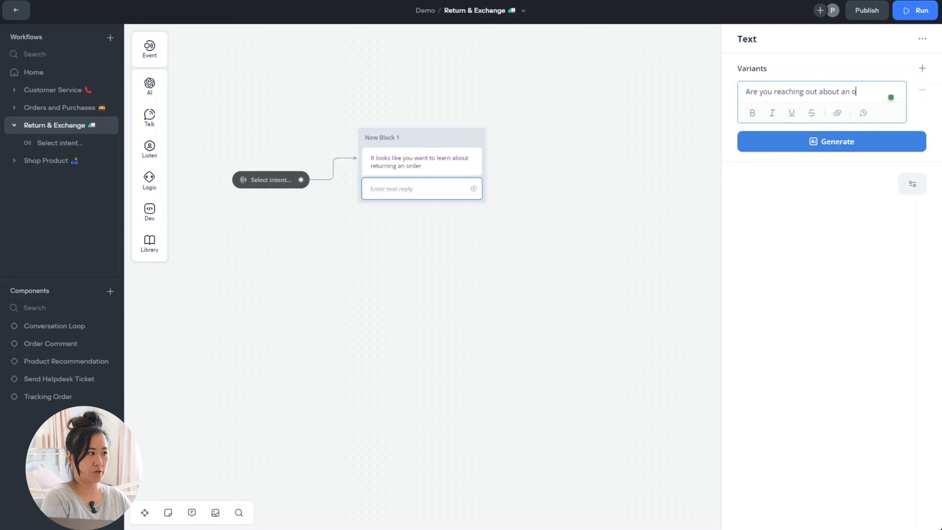
text(rder you've )
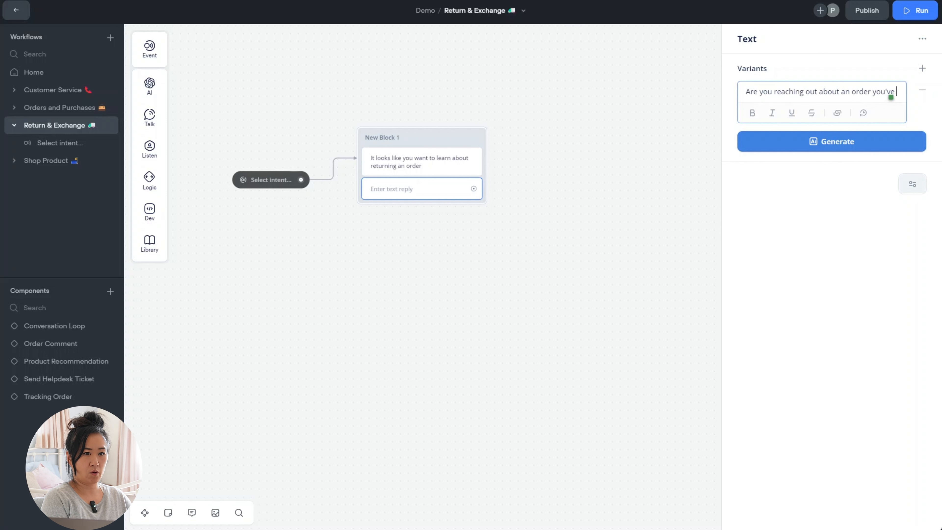
text(alrady p)
key(BackSpace)
key(BackSpace)
key(BackSpace)
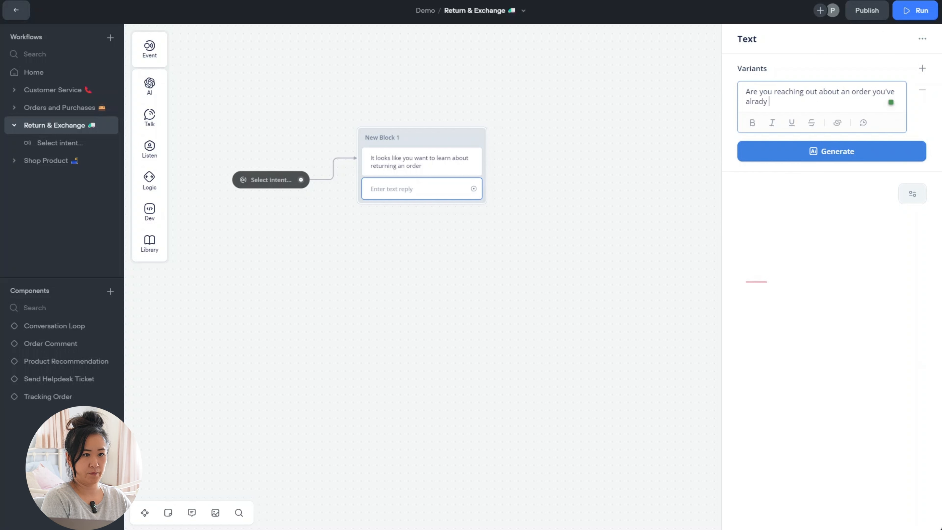
text(ady )
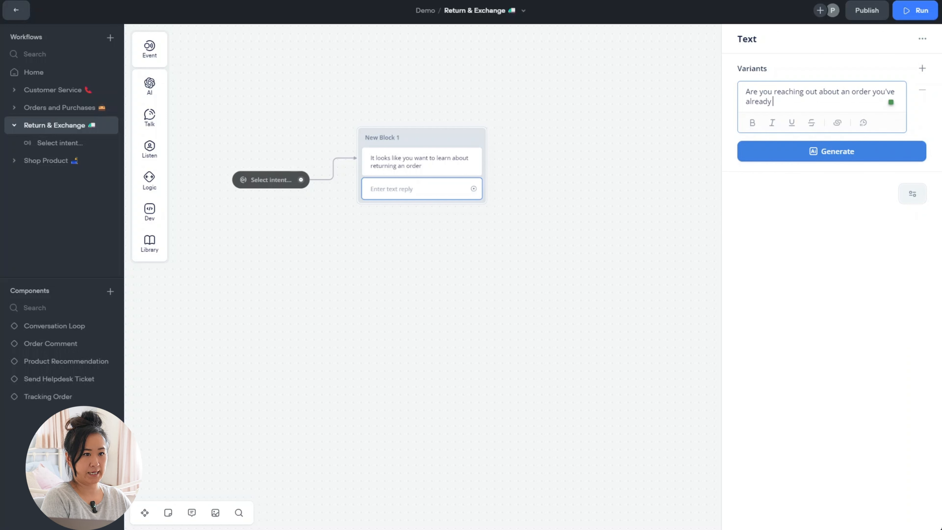
text(place?)
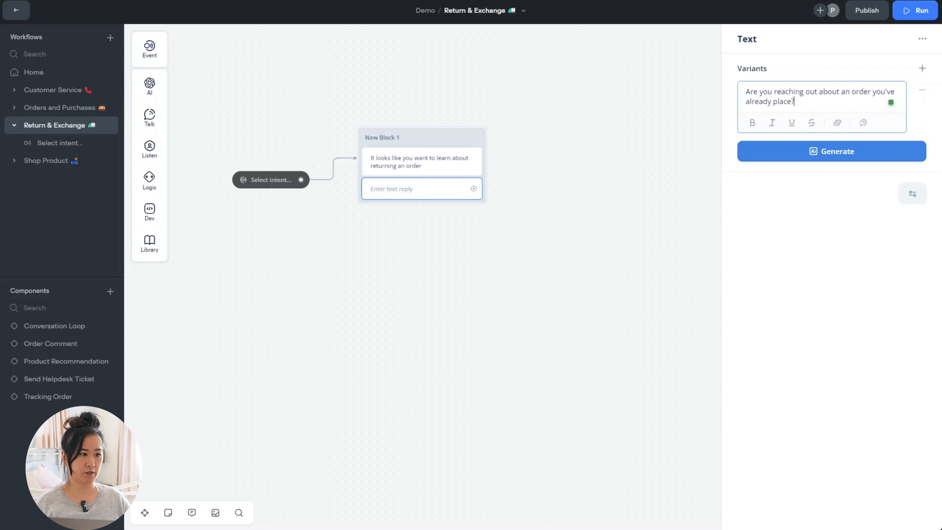
click(502, 348)
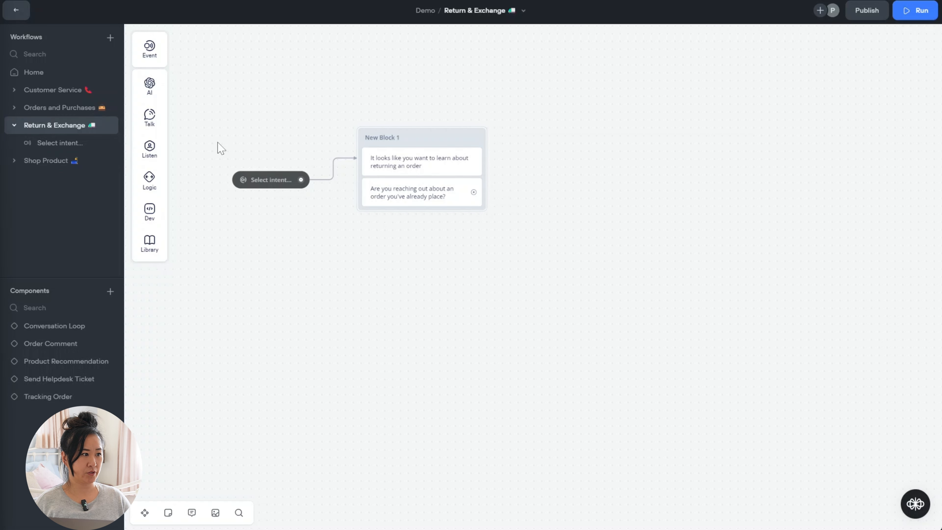
- Add a Buttons step beneath the two replies in New Block 1, with one button labelled Yes and another labelled No
mouse_move(149, 148)
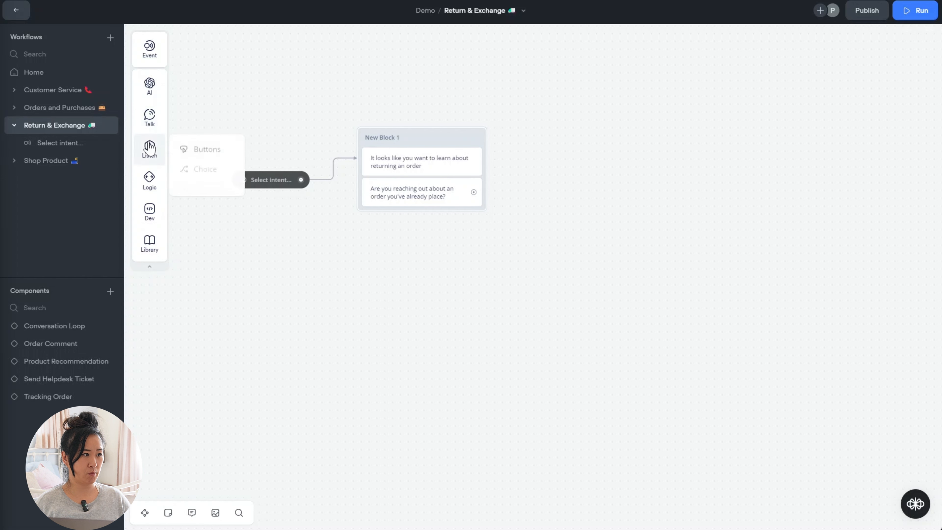
mouse_move(150, 130)
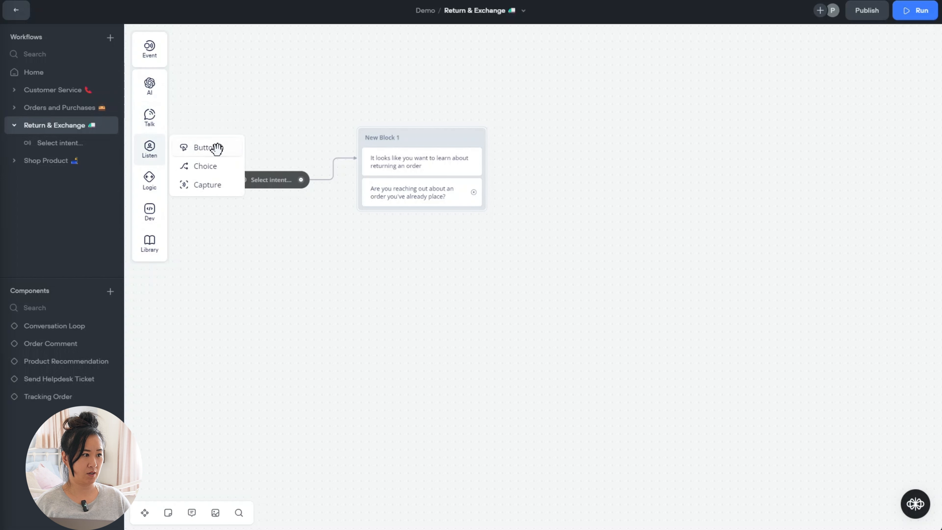
drag(216, 147, 427, 227)
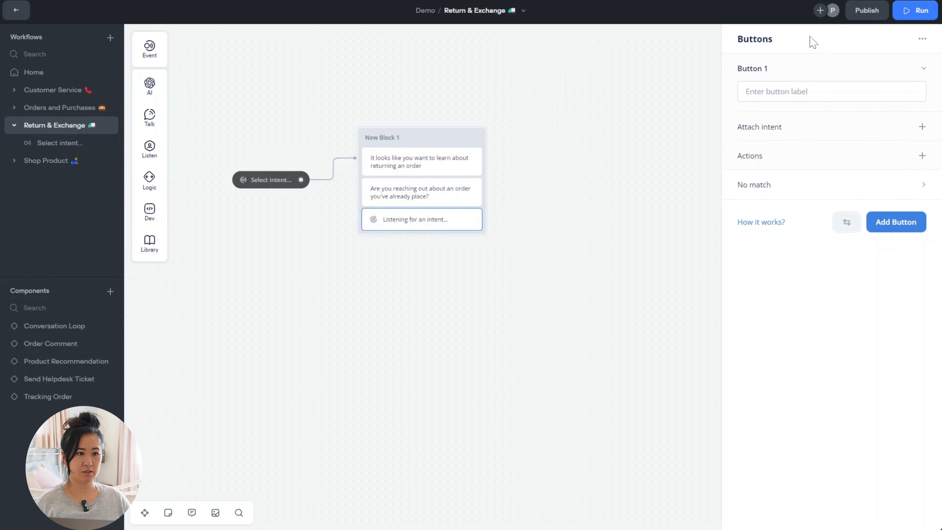
click(786, 91)
text(Yes)
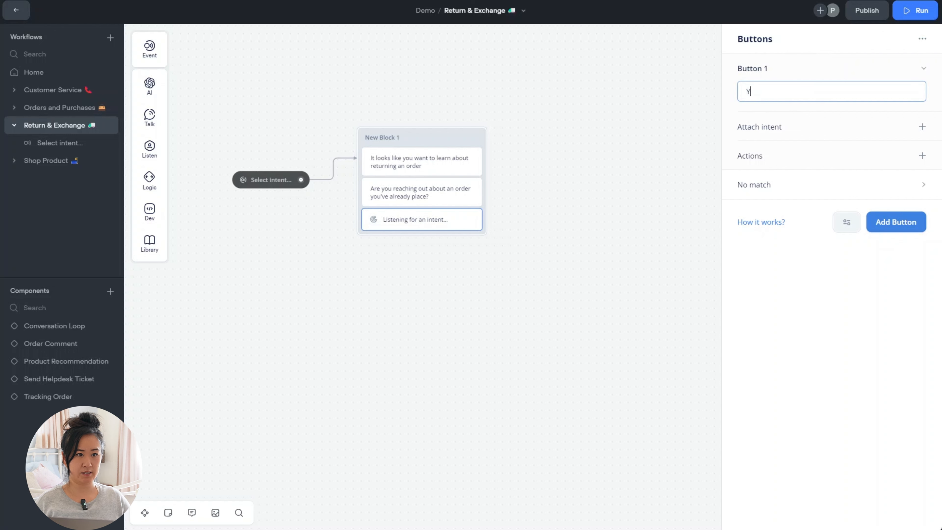
click(842, 300)
click(895, 233)
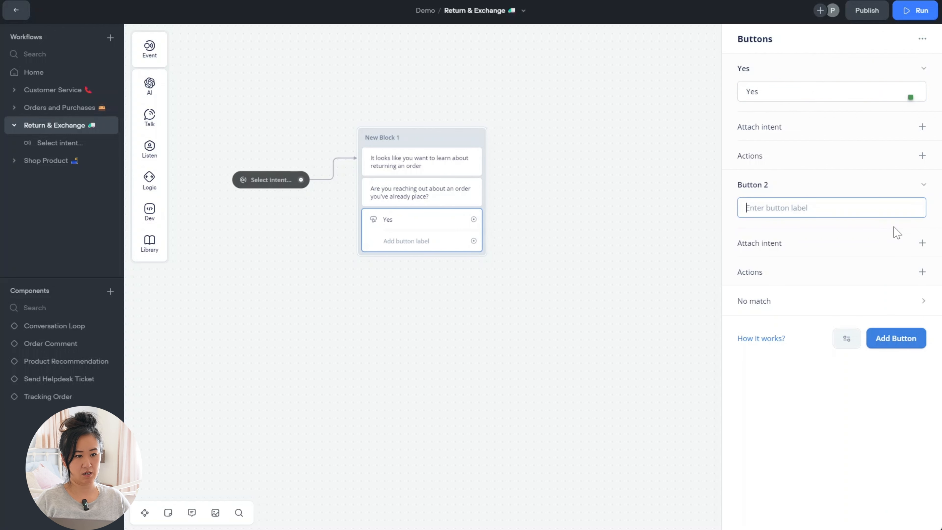
text(No)
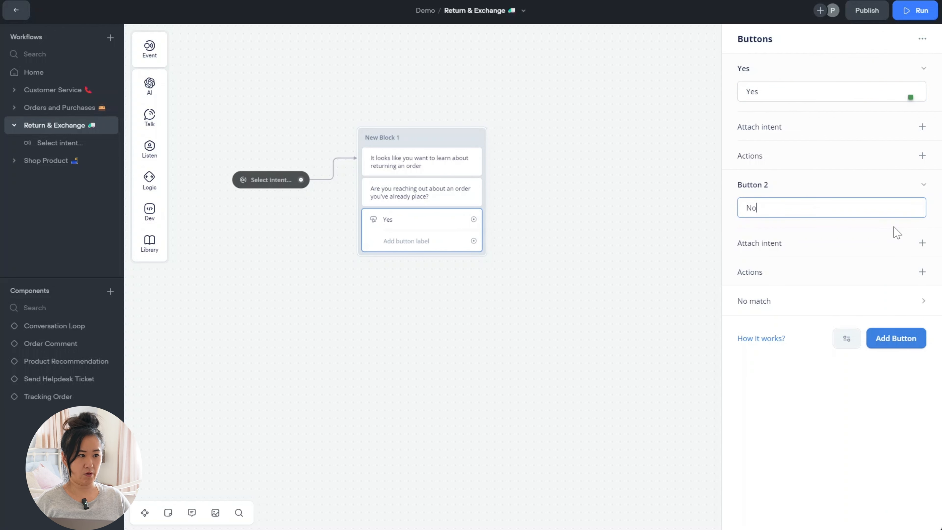
click(875, 410)
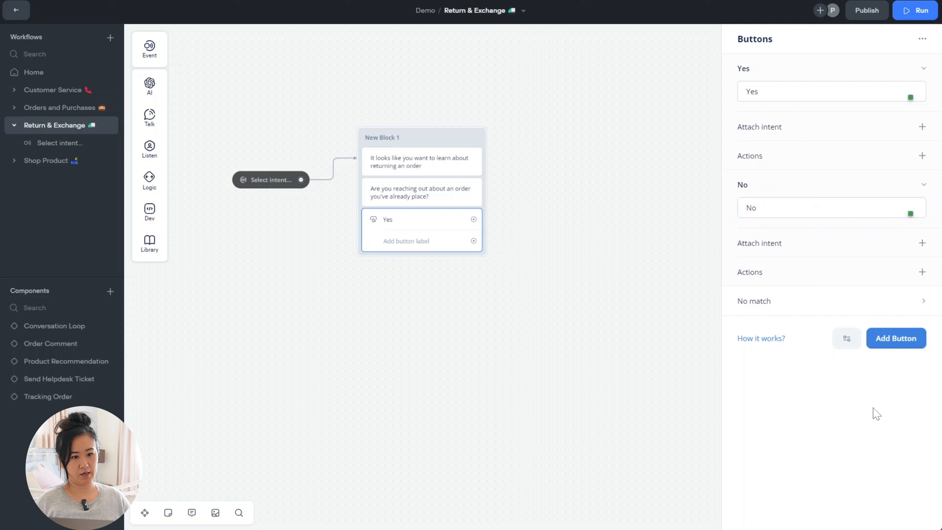
- Add a No match path to the Buttons step in New Block 1
click(931, 301)
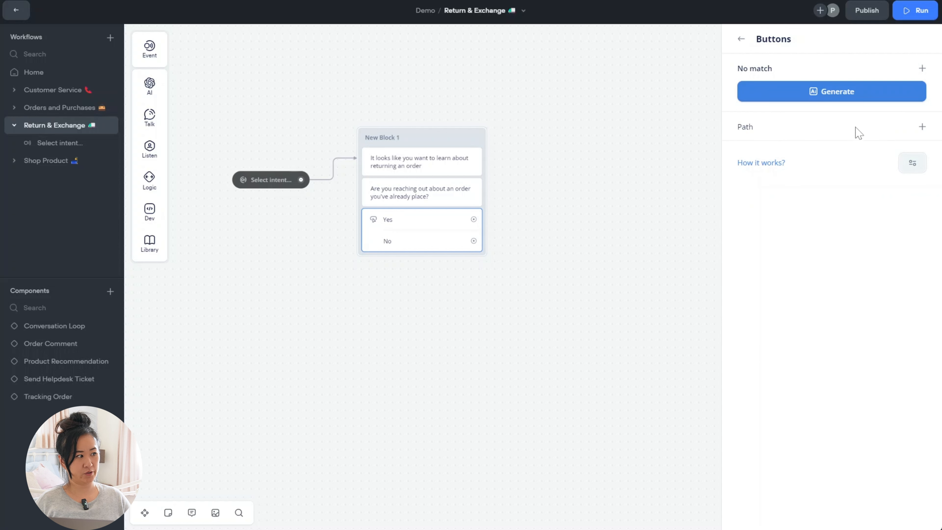
click(923, 126)
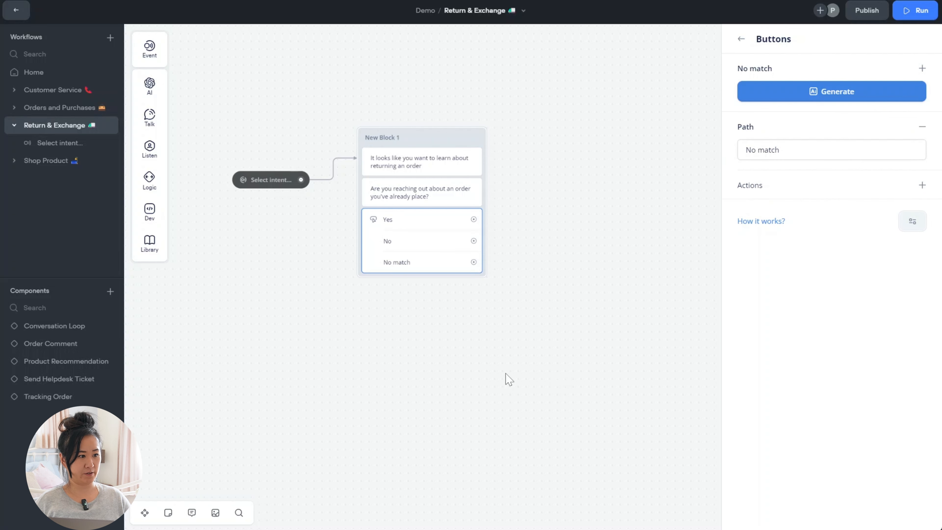
drag(505, 380, 447, 380)
- Branch the Yes button of New Block 1 to a new block containing a Text step
scroll(577, 373, right, 1)
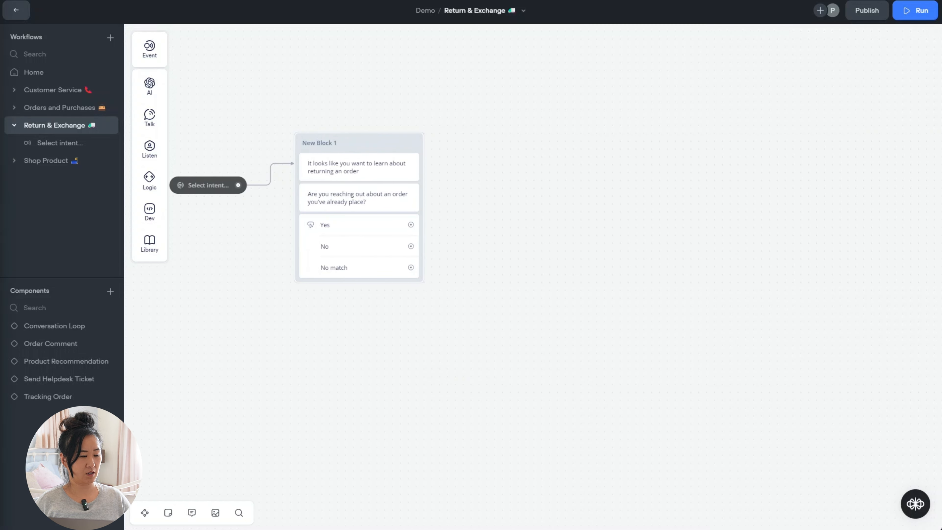
drag(411, 225, 477, 141)
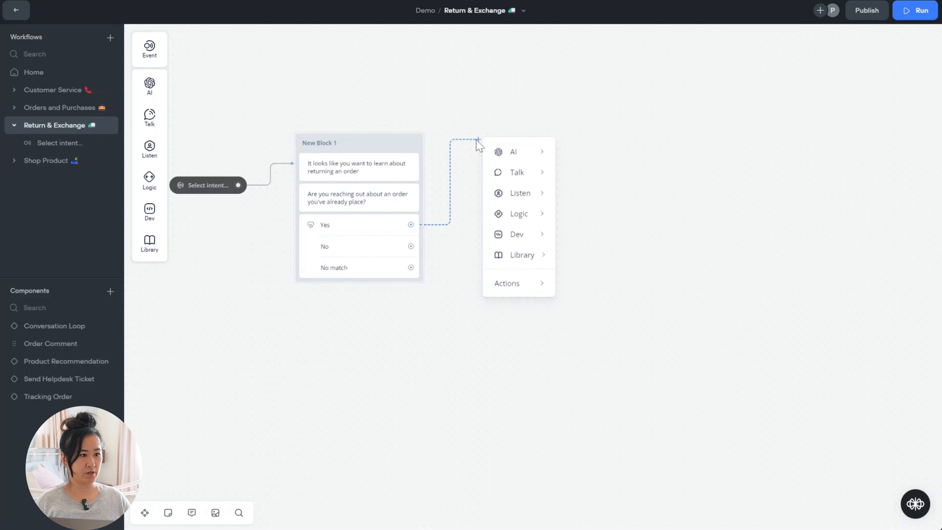
mouse_move(534, 172)
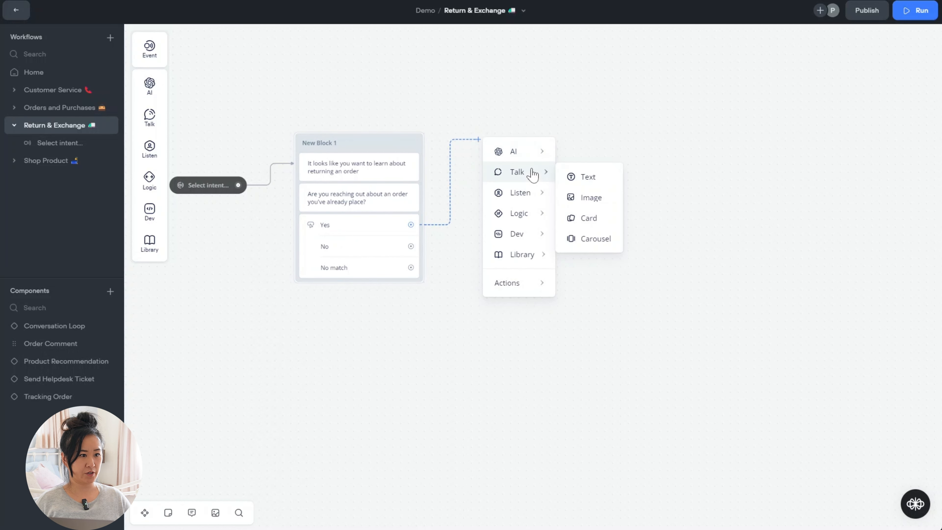
click(612, 178)
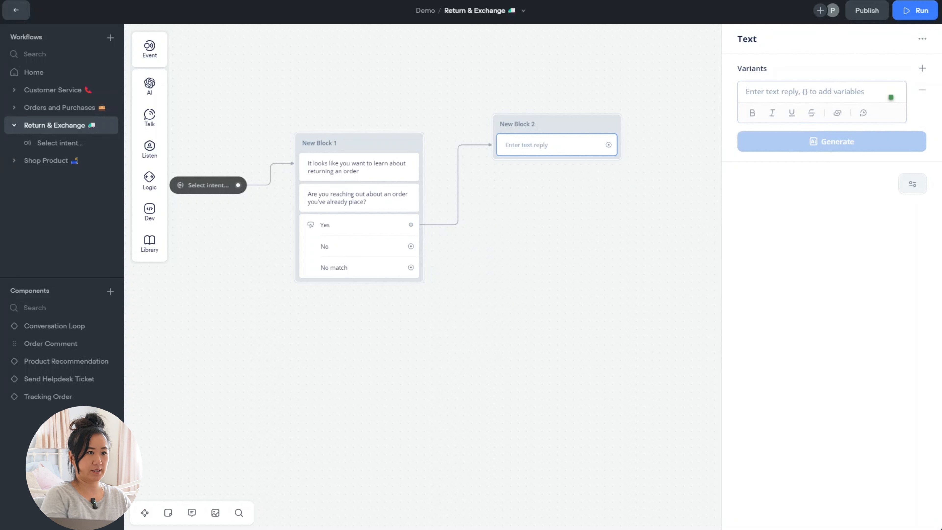
- Write the text reply in New Block 2 as "Item can be returned in-store or online in accordance with our return policy."
text(I)
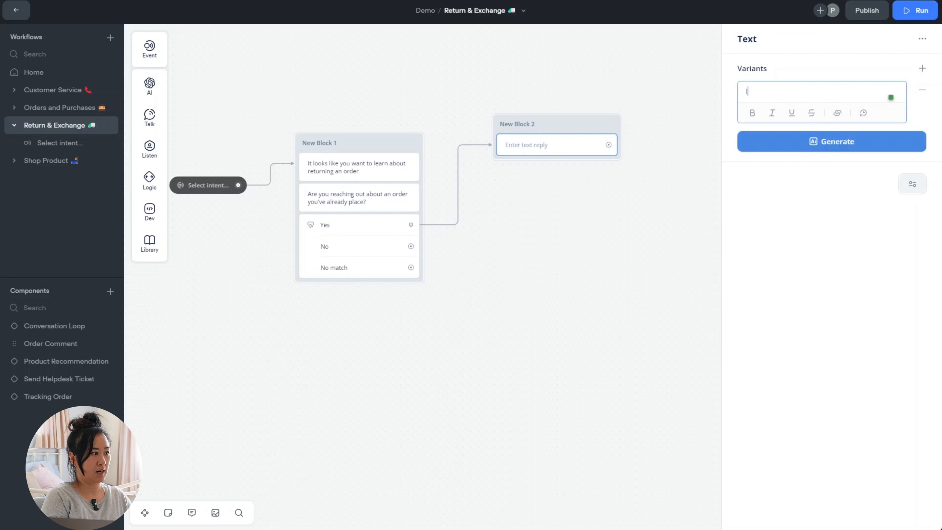
text(tem can be returned in)
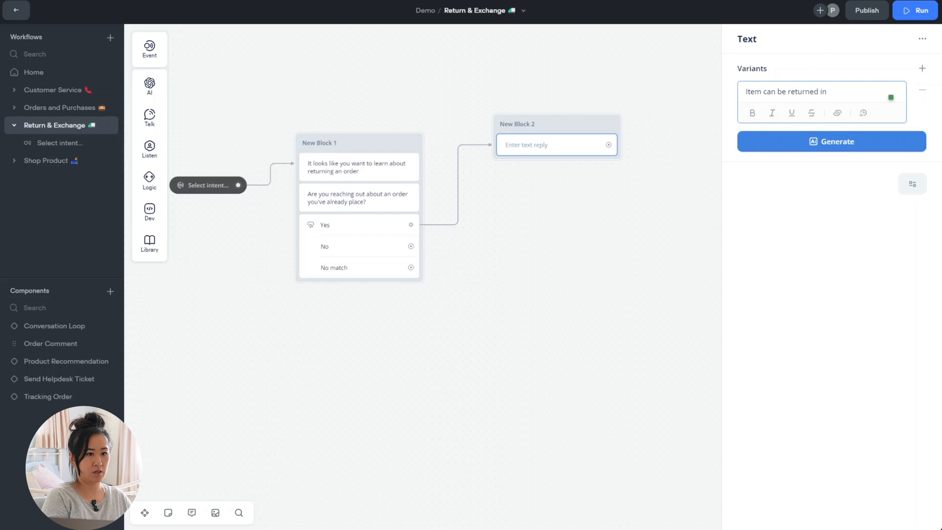
text(-store or )
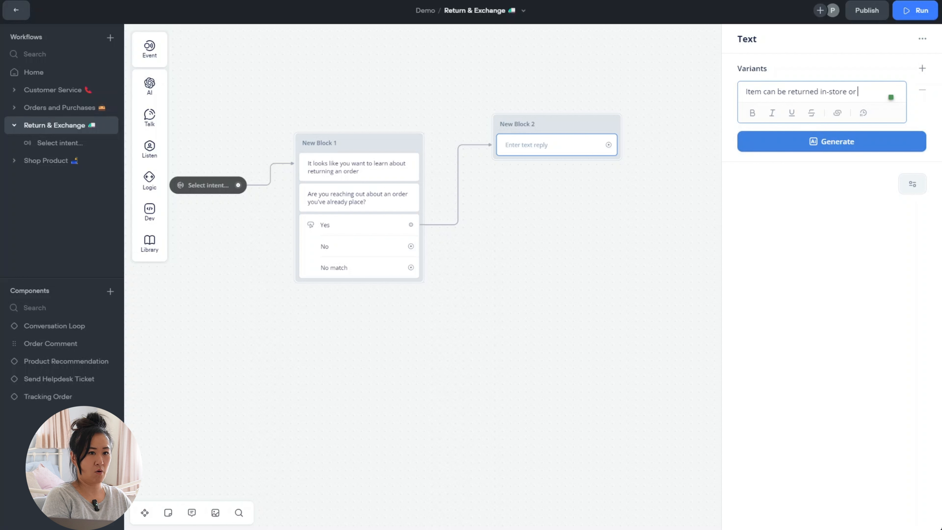
text(online)
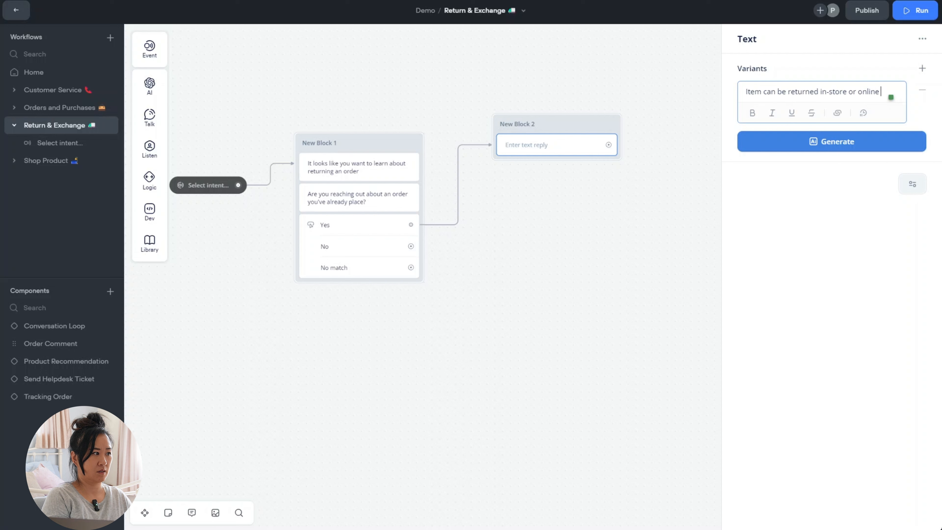
text( in accord)
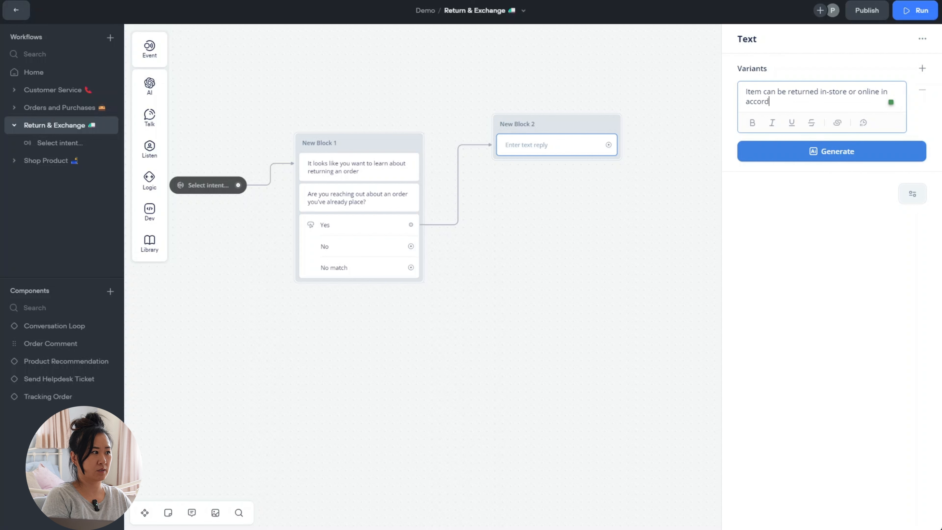
text(ance with ou)
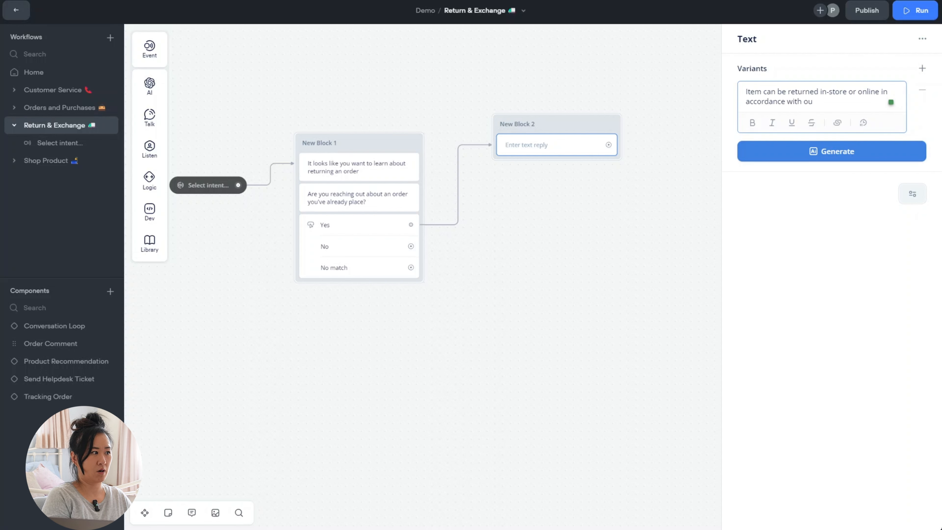
text(r return policy.)
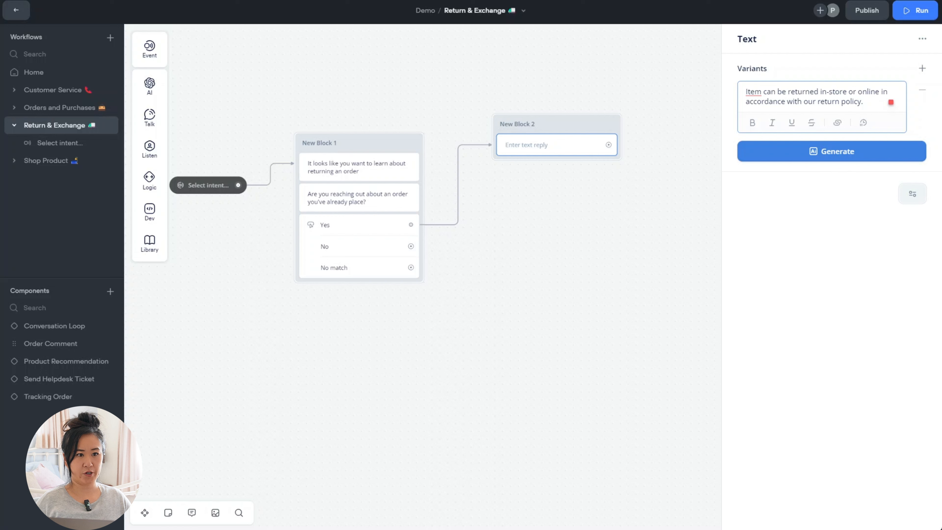
- Switch to the Harvey Norman help page showing Returns & Refunds and copy its web address
click(837, 123)
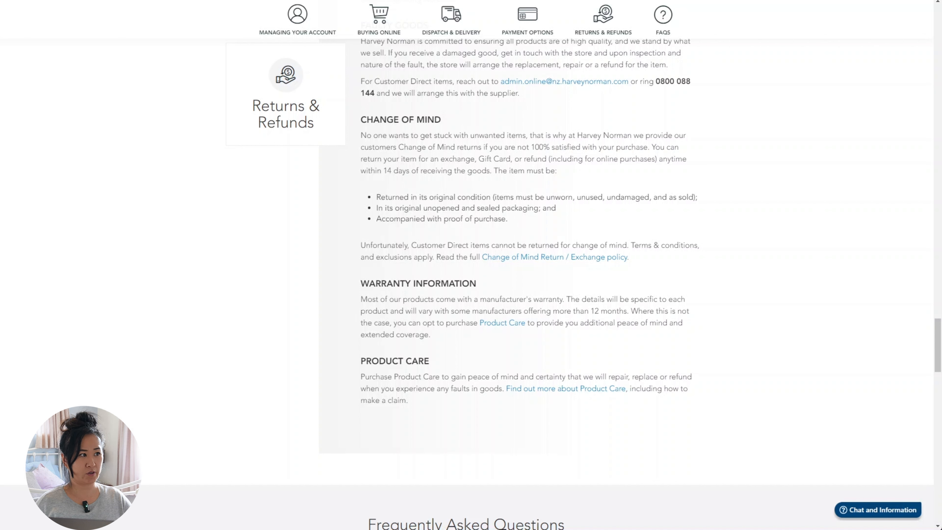
right_click(124, 1)
click(197, 63)
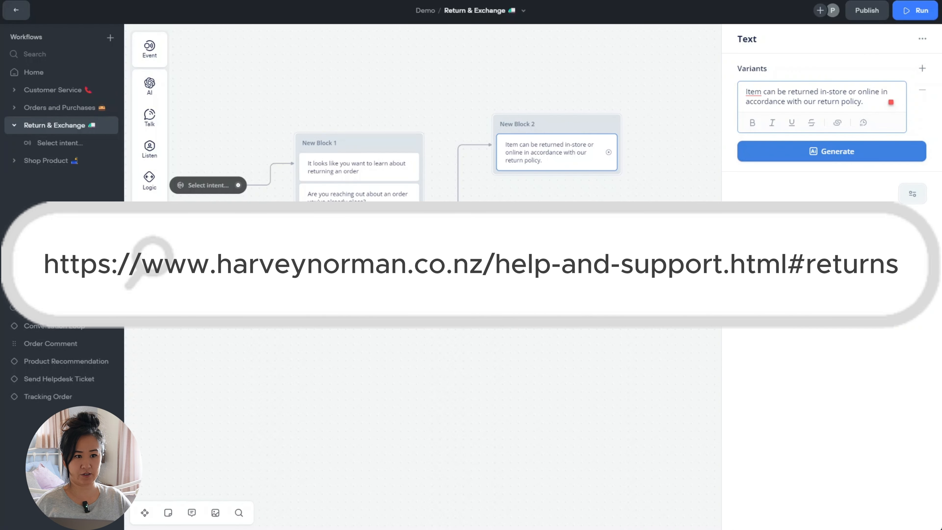
- Hyperlink the words "return policy" in the New Block 2 reply to the copied returns page address
drag(818, 102, 862, 102)
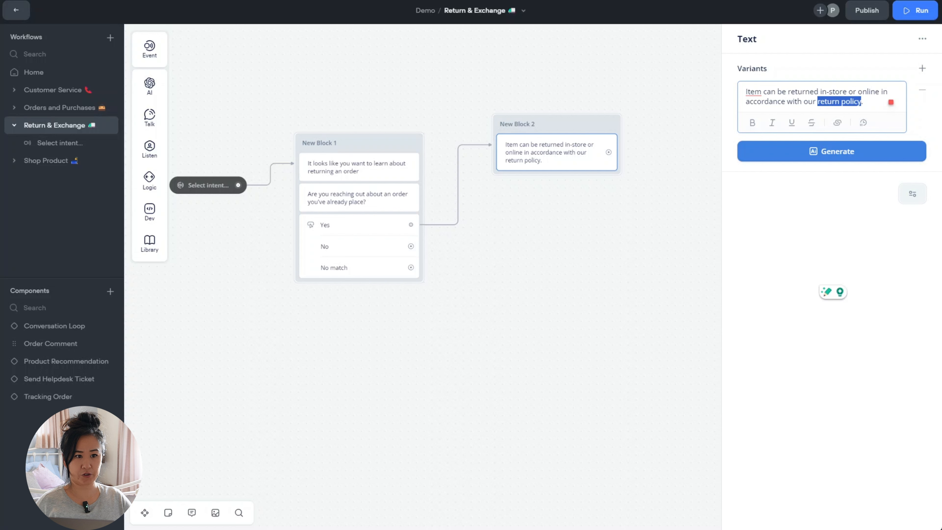
click(839, 126)
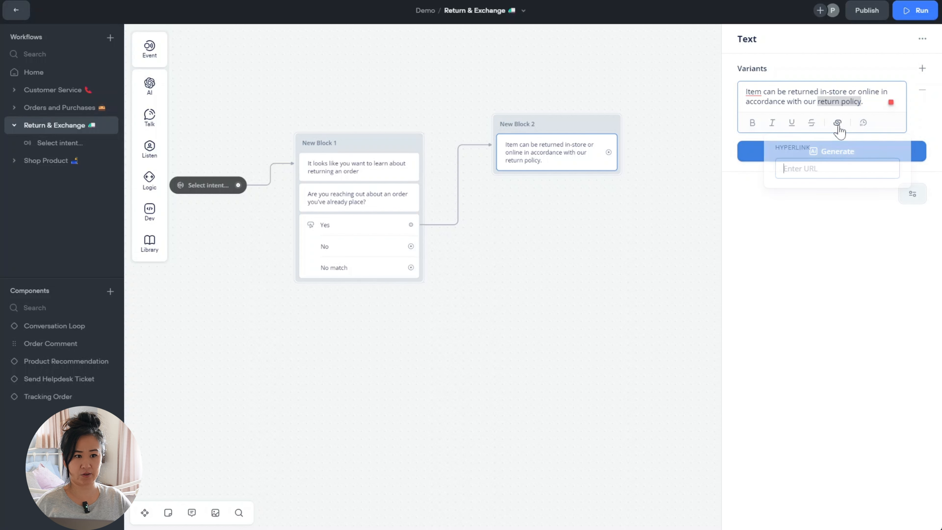
right_click(798, 174)
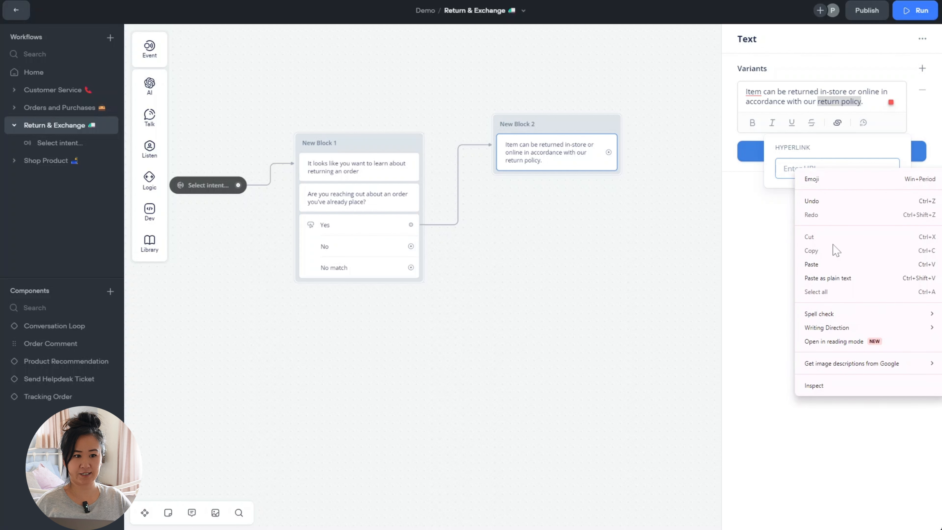
click(838, 264)
click(840, 219)
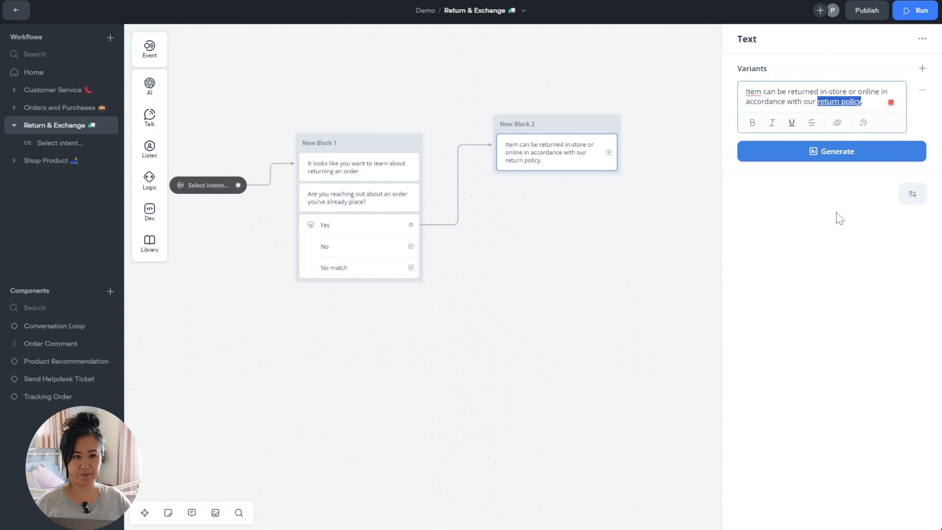
click(623, 212)
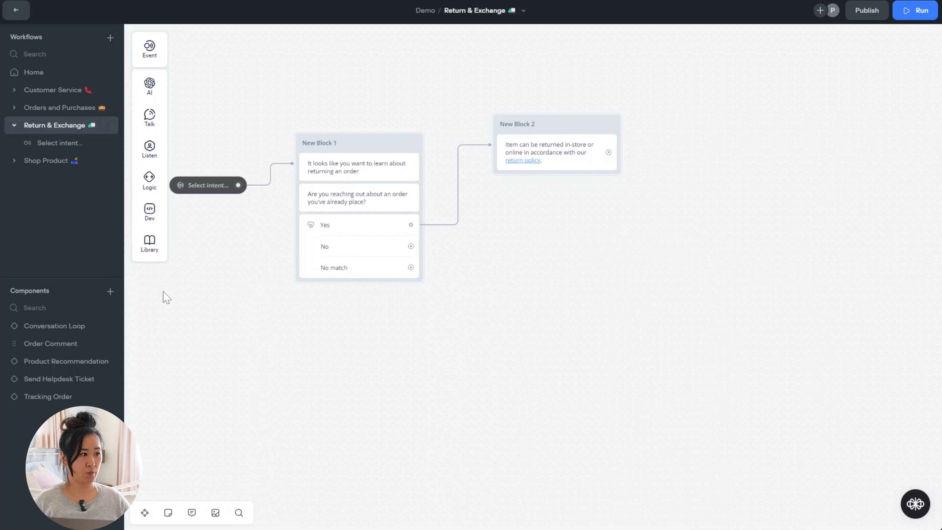
- Add a second Text step beneath the return policy reply in New Block 2
mouse_move(149, 118)
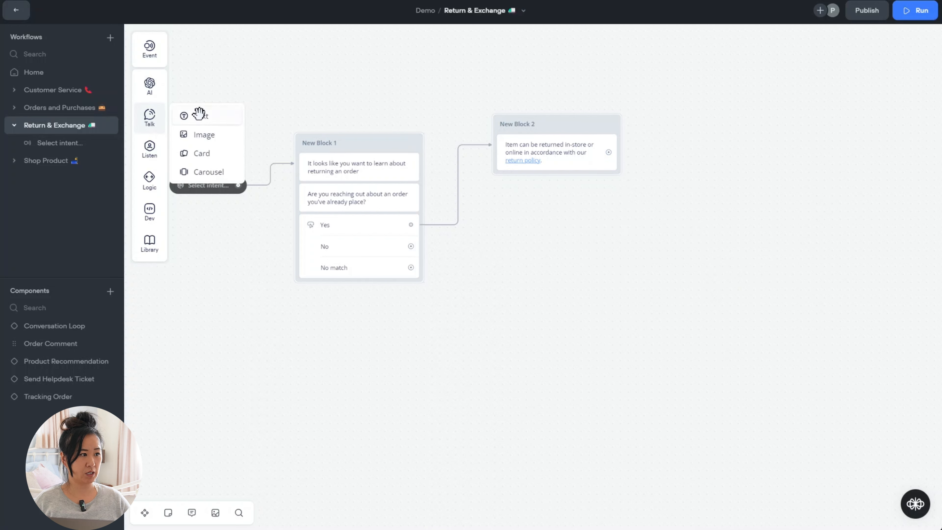
drag(199, 113, 548, 183)
click(789, 89)
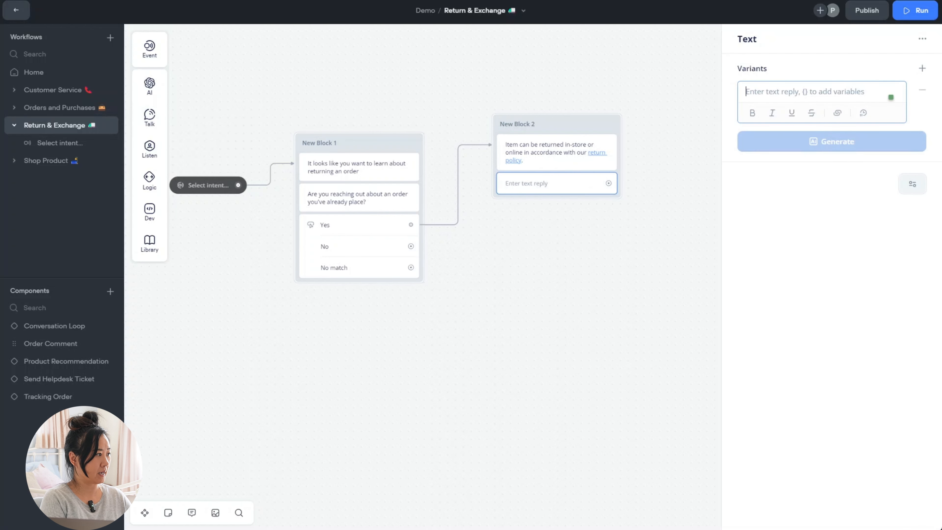
- Write the second reply as "If you're looking to return an item online, you can find the return label in the order confirmation email that you received."
text(If)
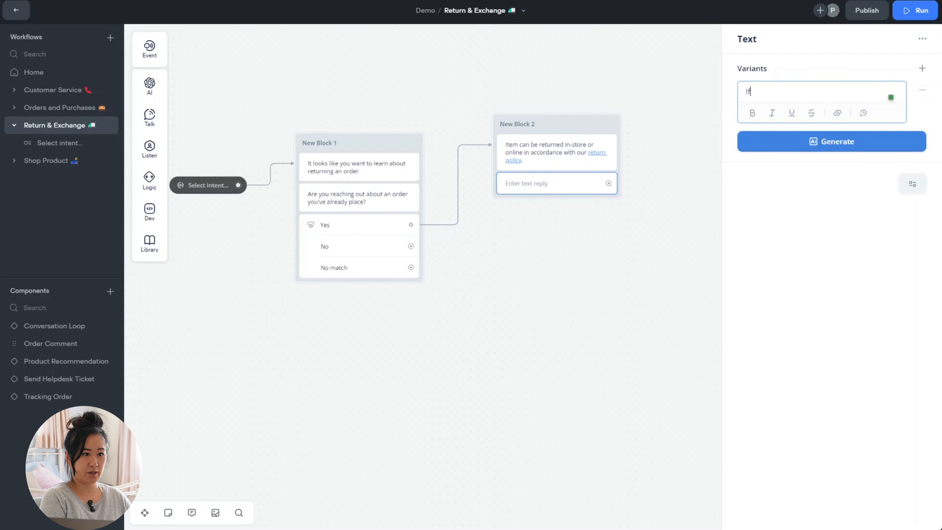
text( you'r)
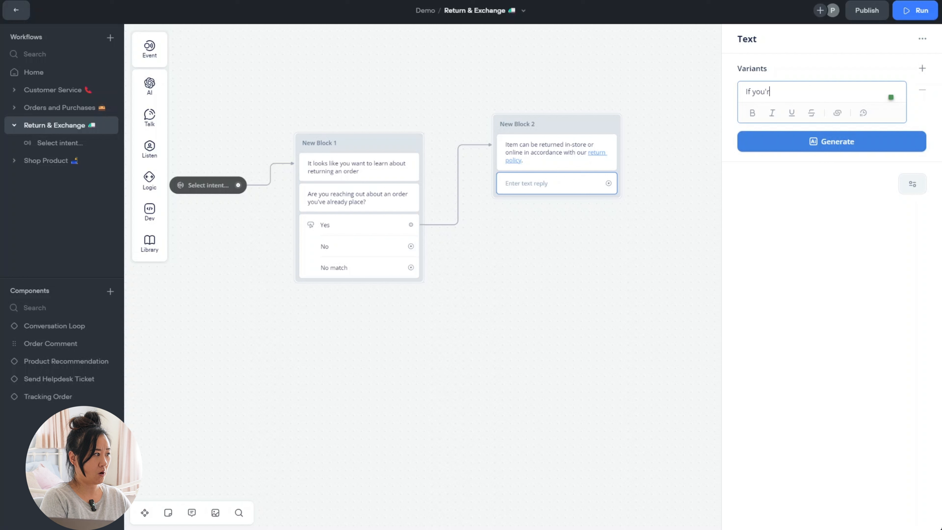
text(e lookin)
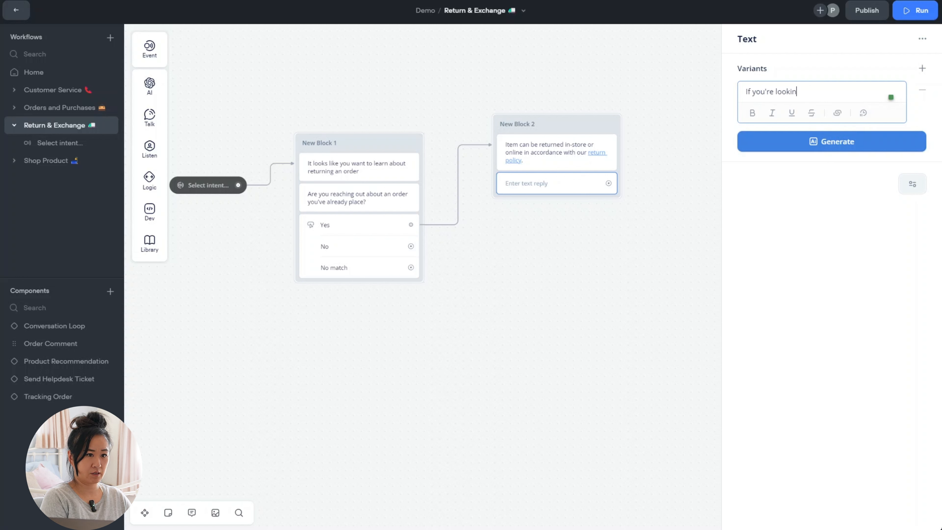
text(g to return an)
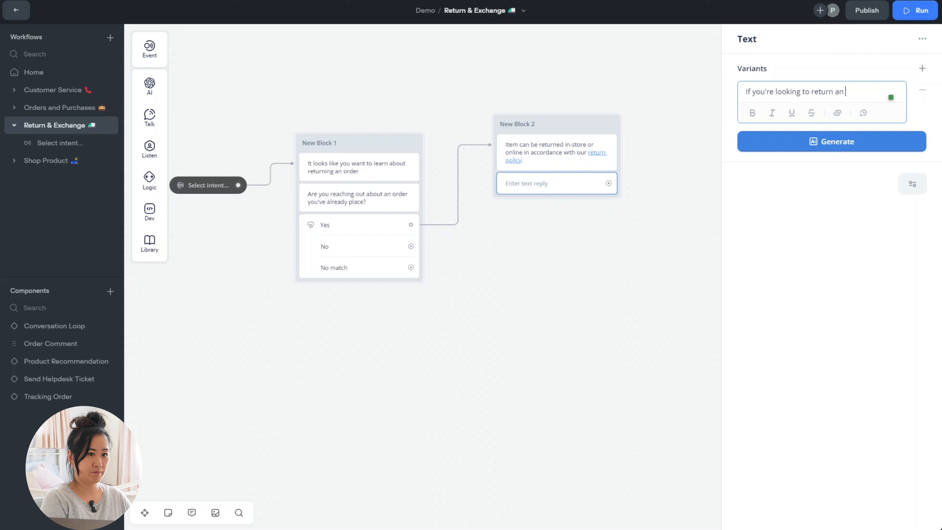
text( item)
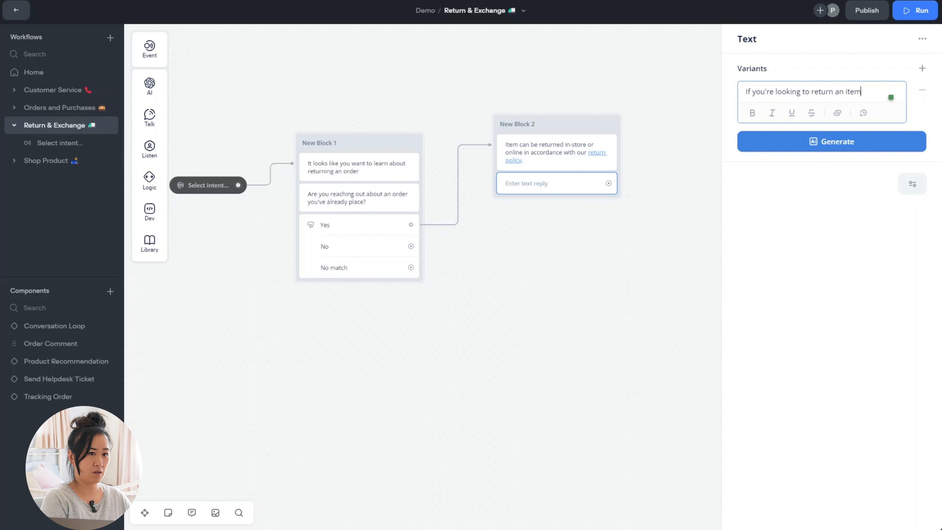
text( online, )
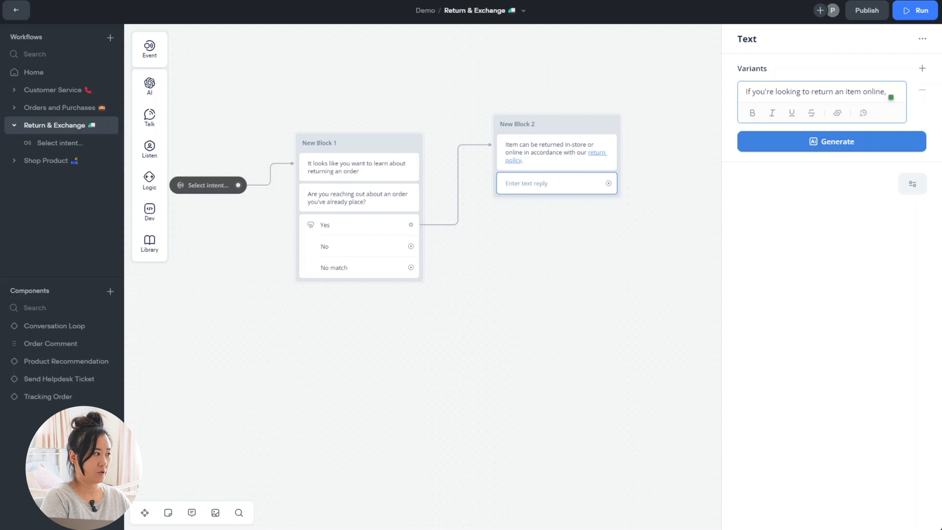
text(you can find the ret)
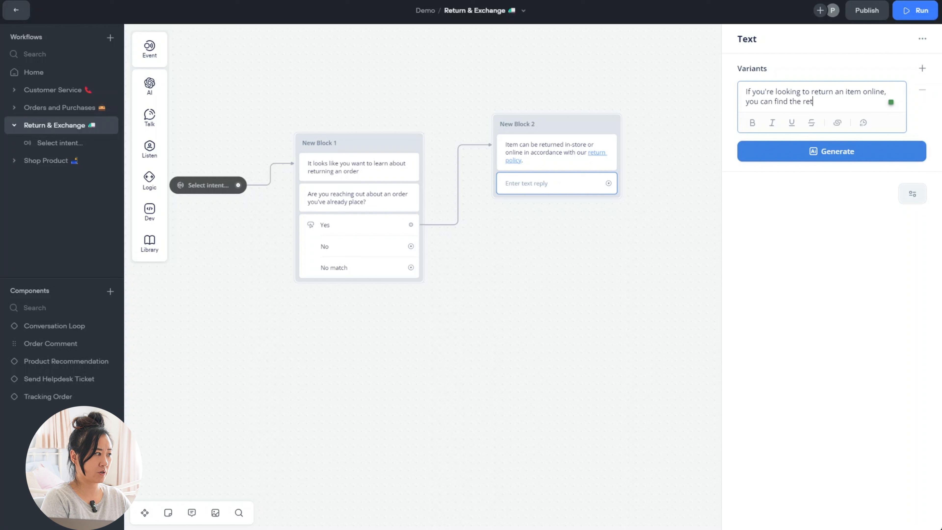
text(urn lable)
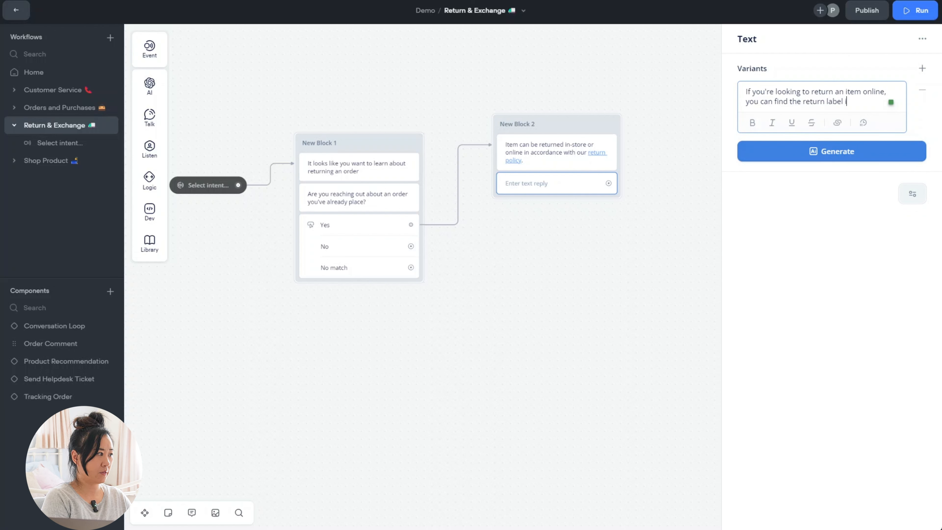
text( in th eorder)
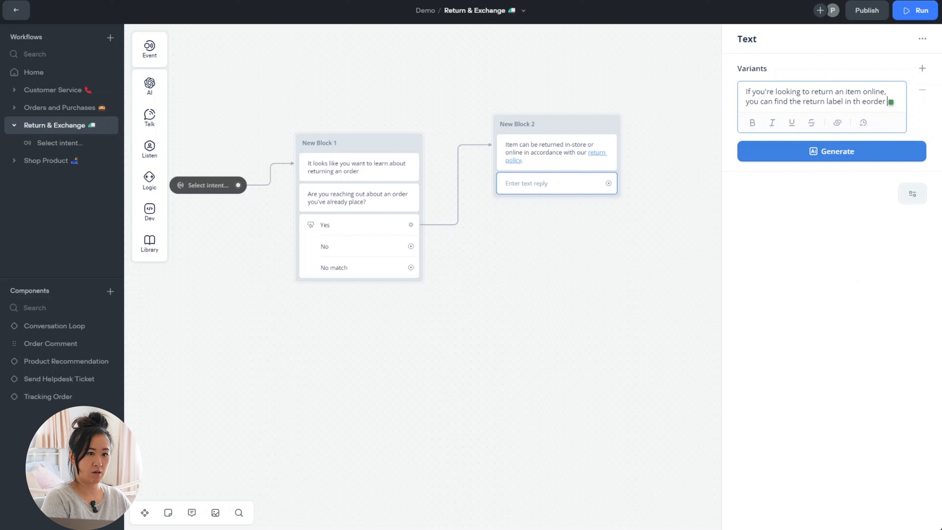
key(BackSpace)
key(BackSpace)
key(BackSpace)
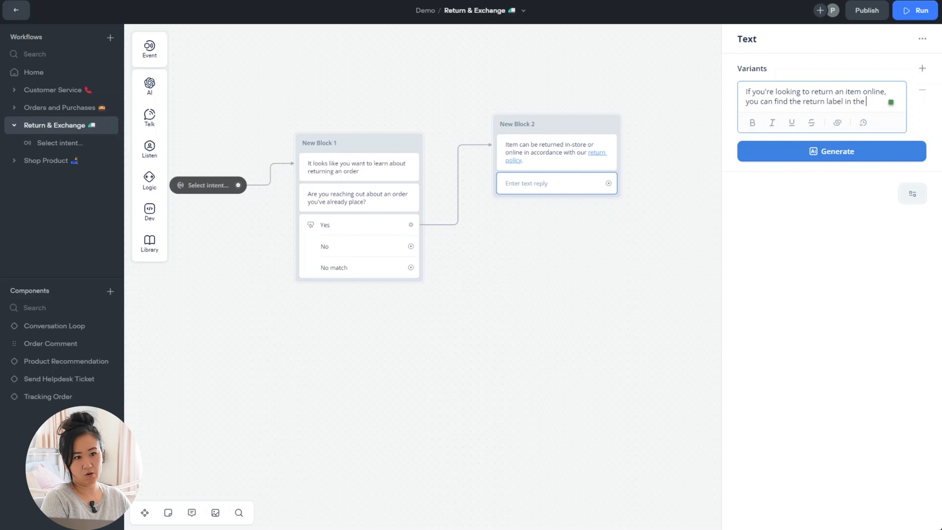
text(order confirmati)
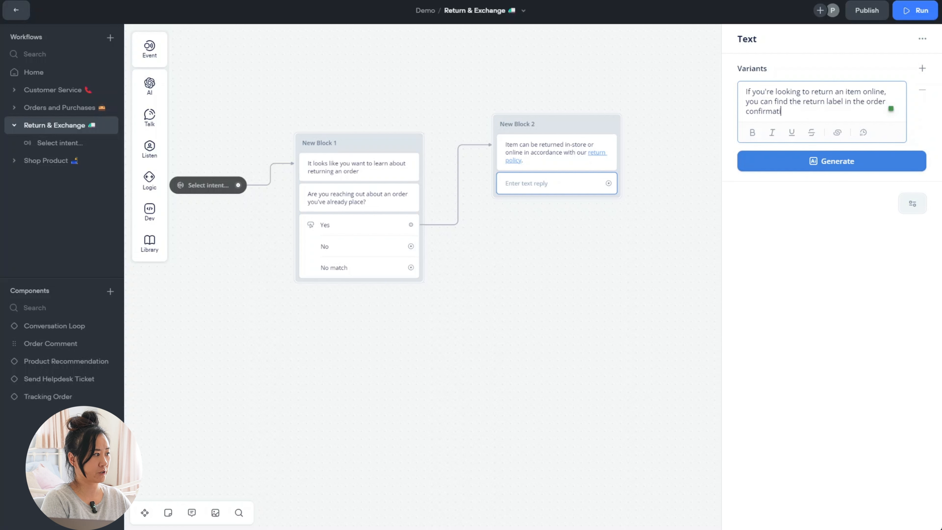
text(on email tha tyou rece)
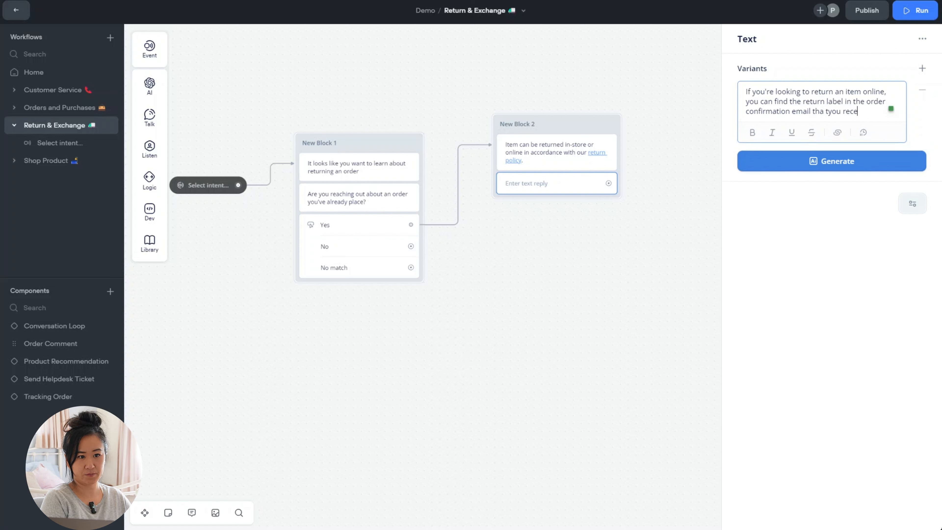
key(BackSpace)
key(BackSpace)
key(BackSpace)
key(BackSpace)
key(BackSpace)
key(BackSpace)
key(BackSpace)
key(BackSpace)
key(BackSpace)
key(BackSpace)
text(t you r)
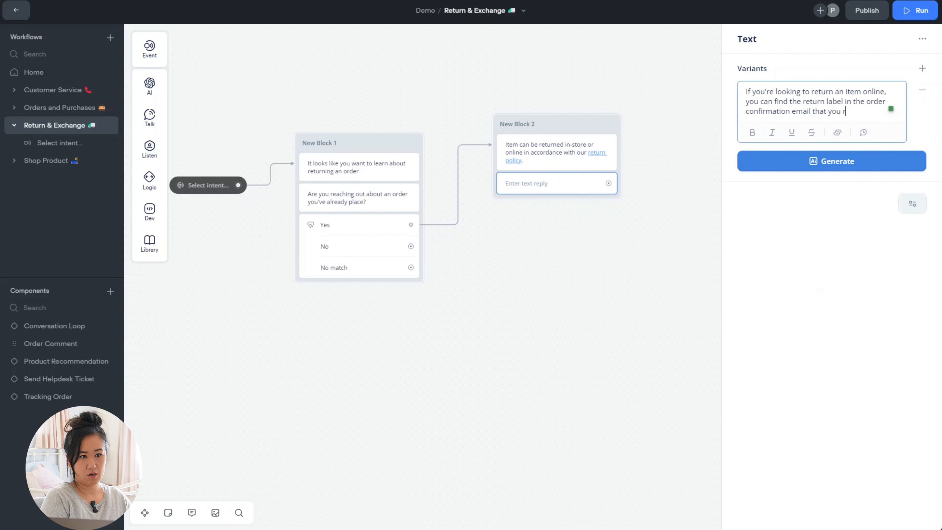
text(eceived.)
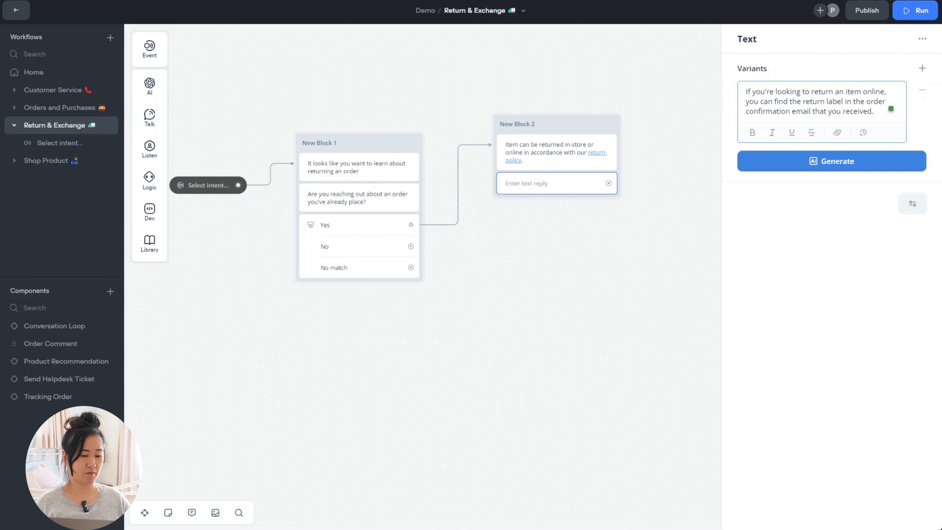
click(799, 317)
click(506, 283)
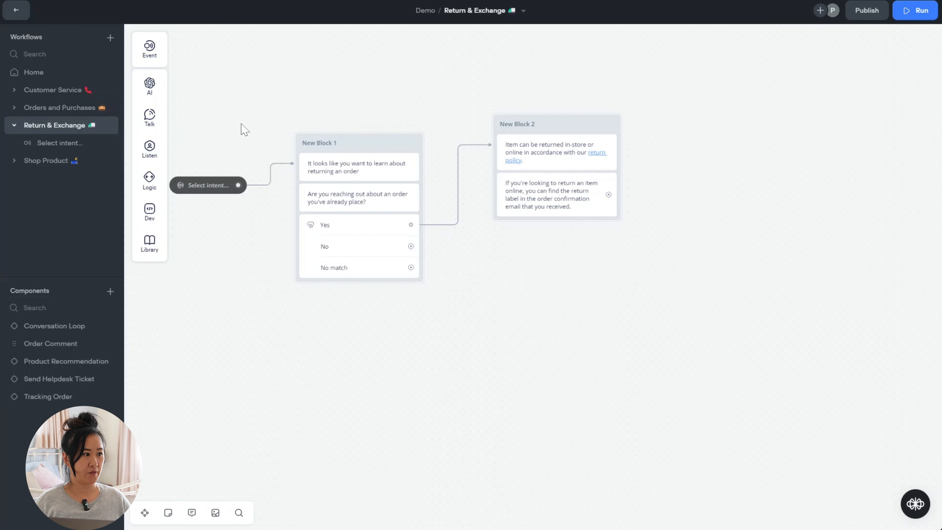
- Add a third Text step at the end of New Block 2 reading "Would you like talk to an anget directly?"
mouse_move(152, 130)
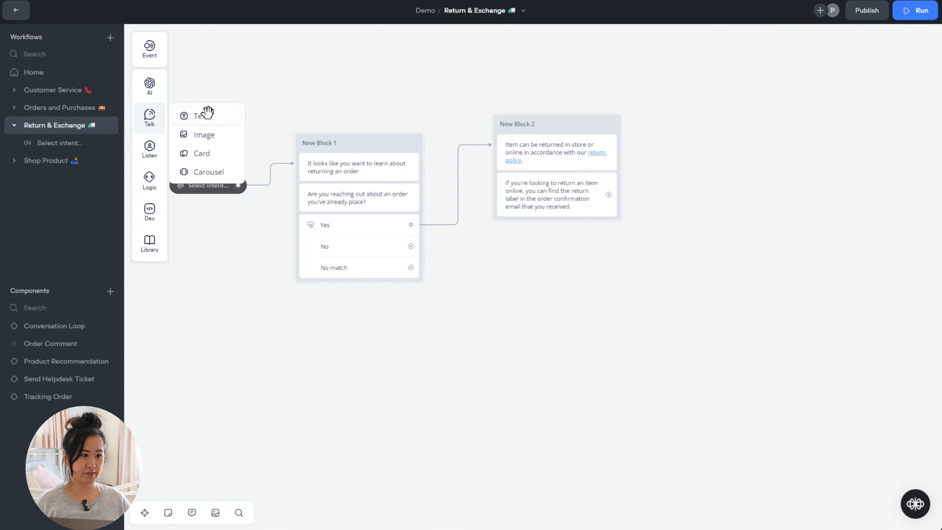
drag(207, 112, 557, 222)
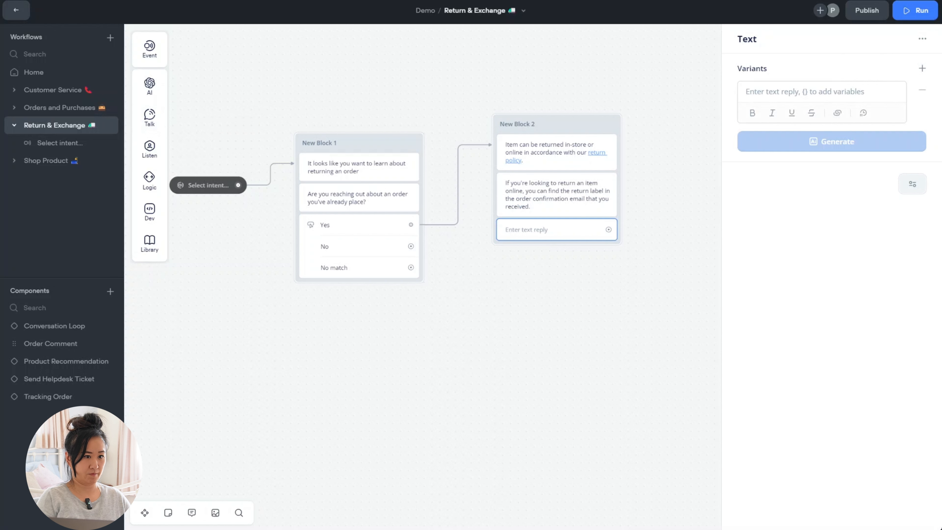
click(850, 87)
text(Wou)
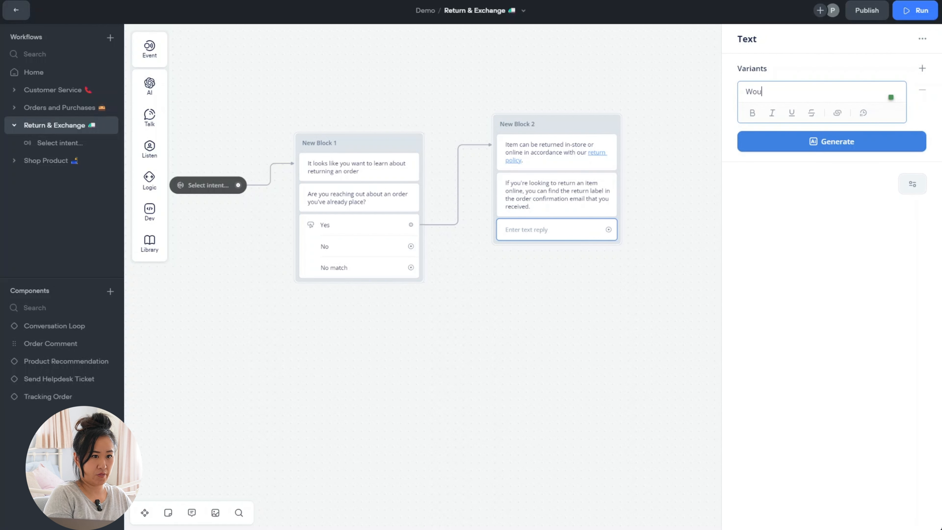
text(ld you li)
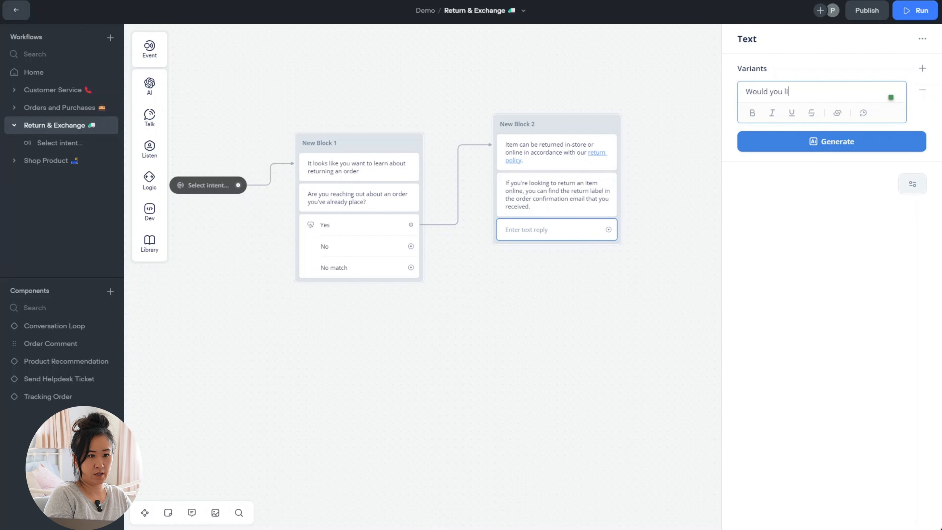
text(ke talk )
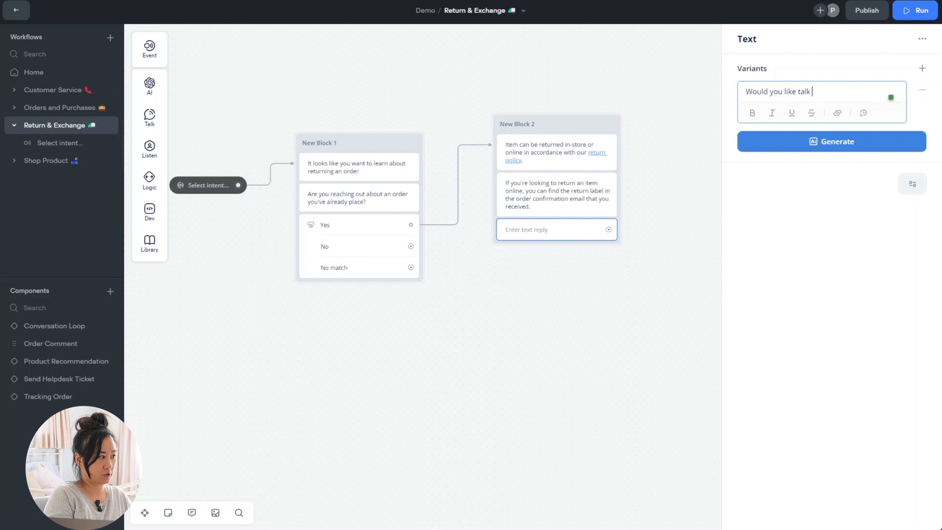
text(to an ange)
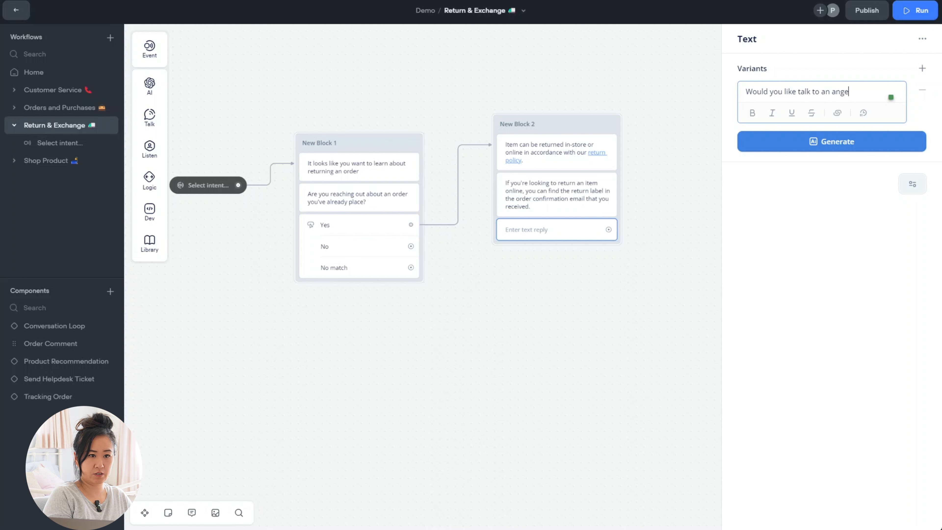
text(t directly)
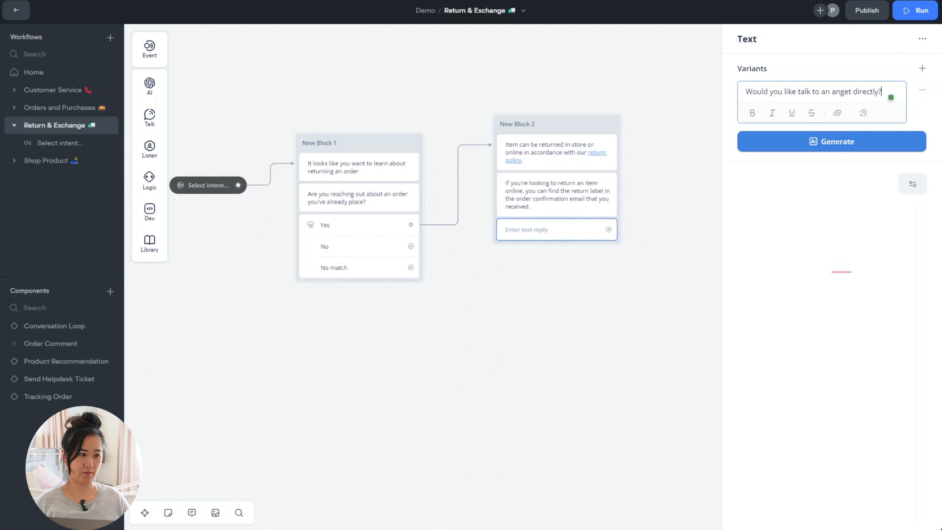
text(?)
click(488, 365)
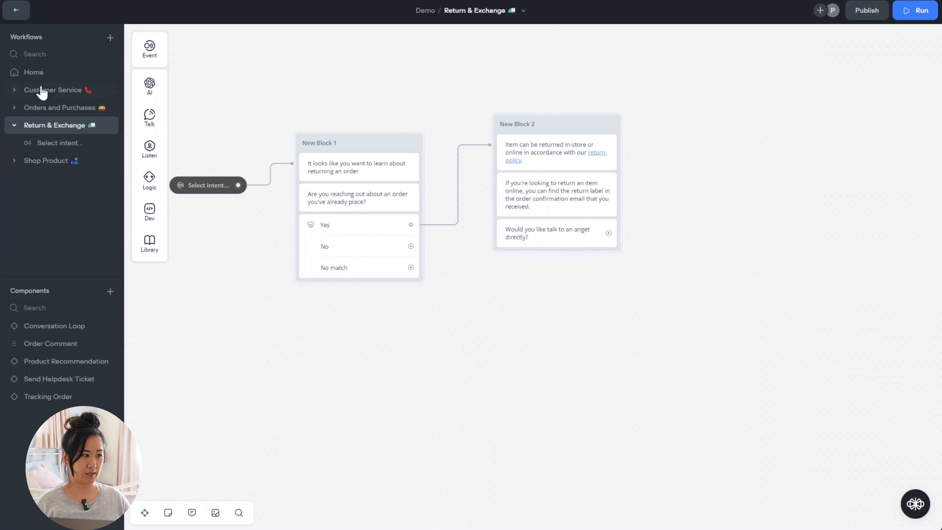
- Add a Buttons step beneath the agent question in New Block 2 with the buttons "Yes" and "No"
mouse_move(149, 148)
drag(188, 147, 573, 274)
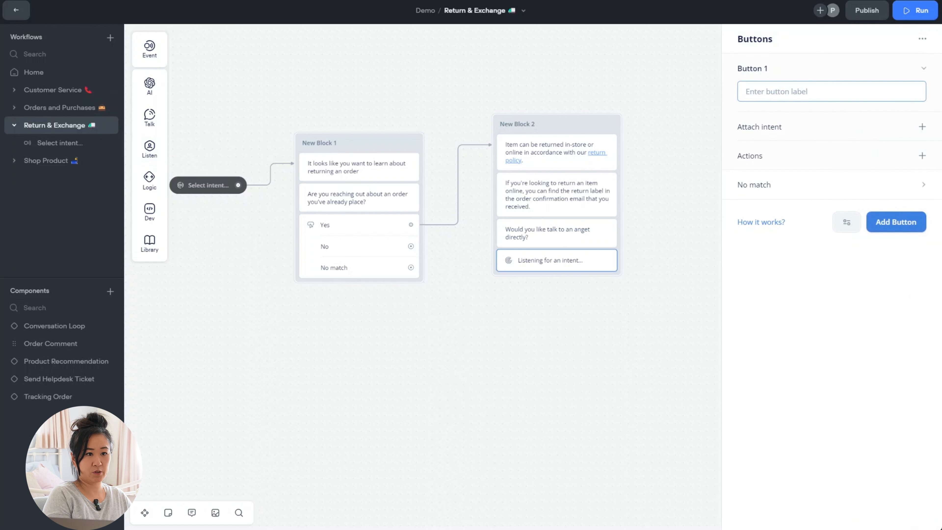
text(Yes)
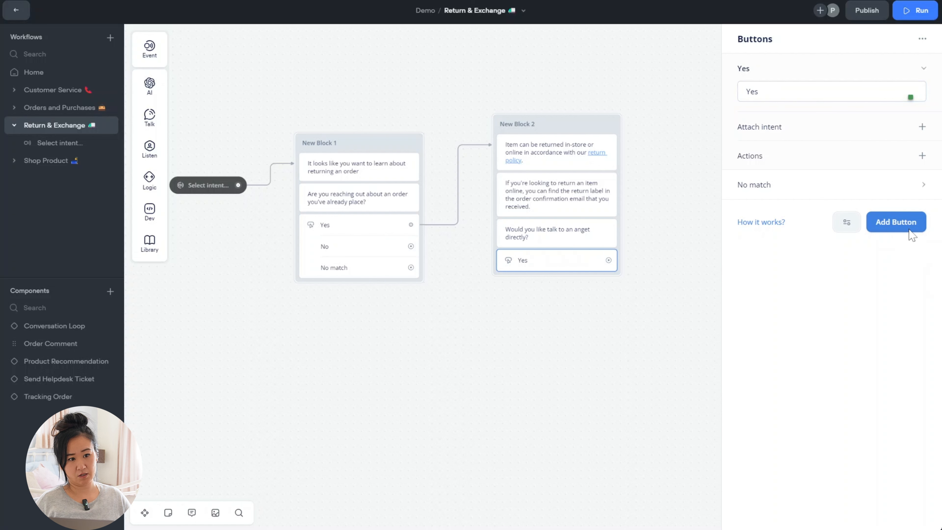
click(905, 223)
text(No)
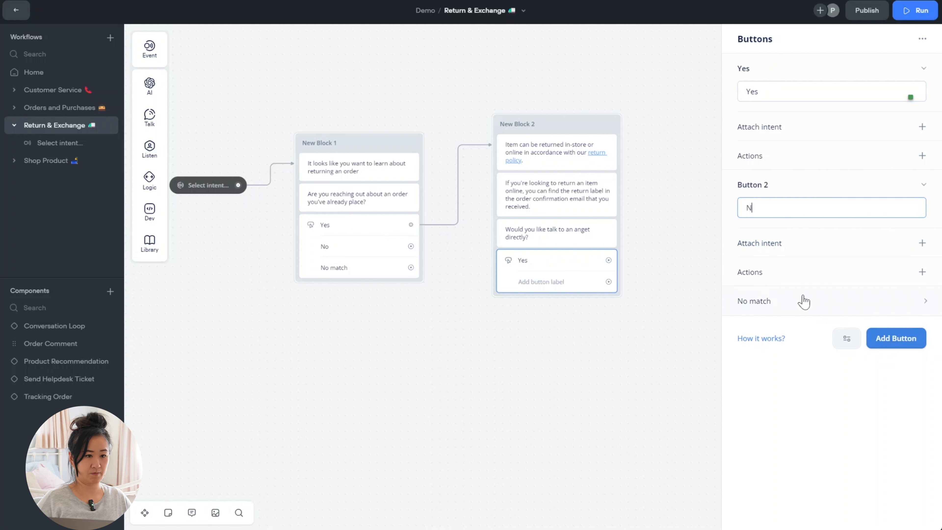
click(631, 427)
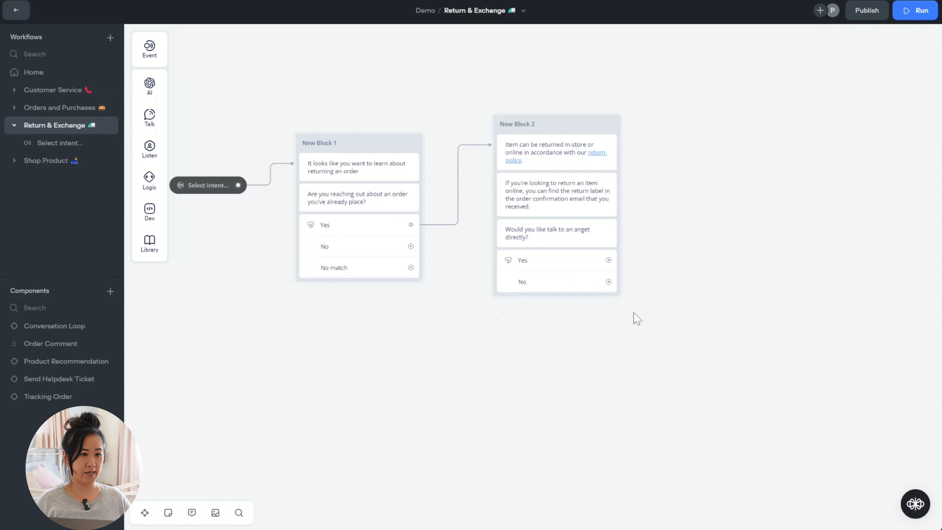
- Attach a Component action to the Yes button in New Block 2, using the existing Send Helpdesk Ticket component
drag(609, 260, 648, 203)
mouse_move(707, 347)
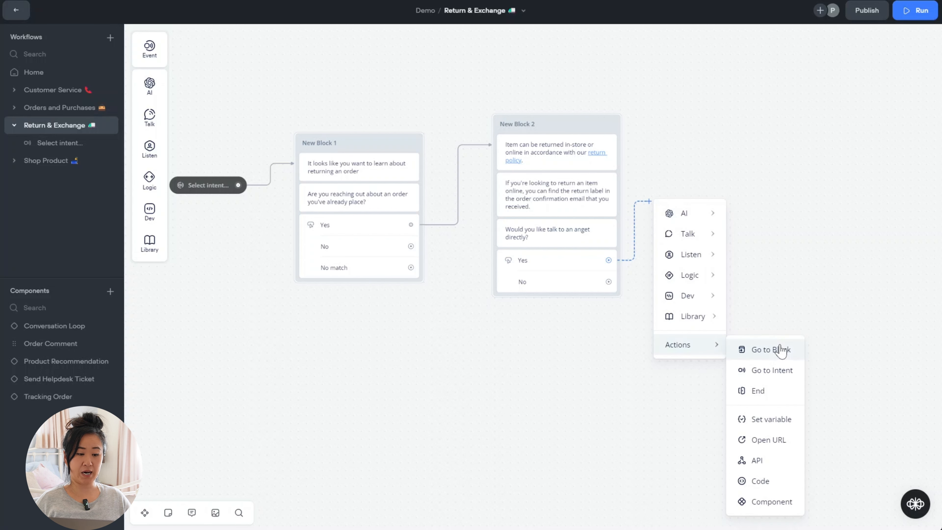
click(782, 504)
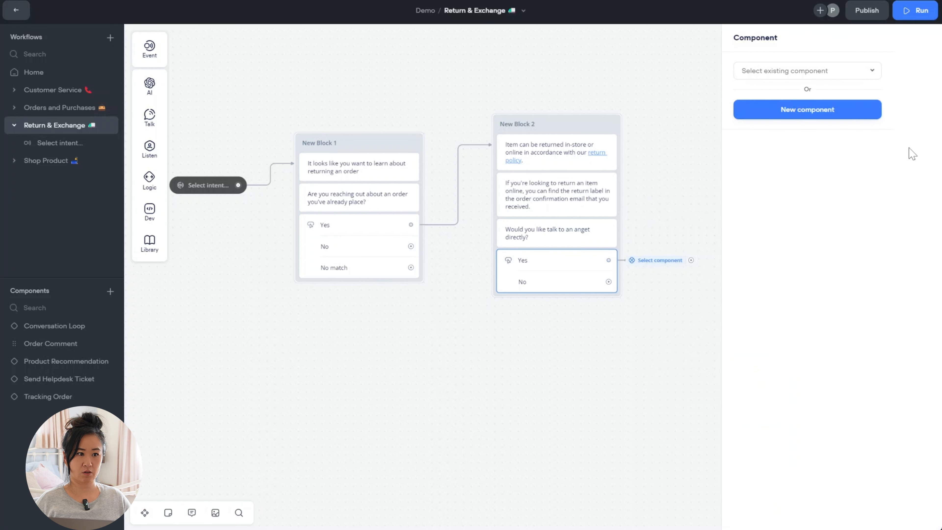
click(874, 75)
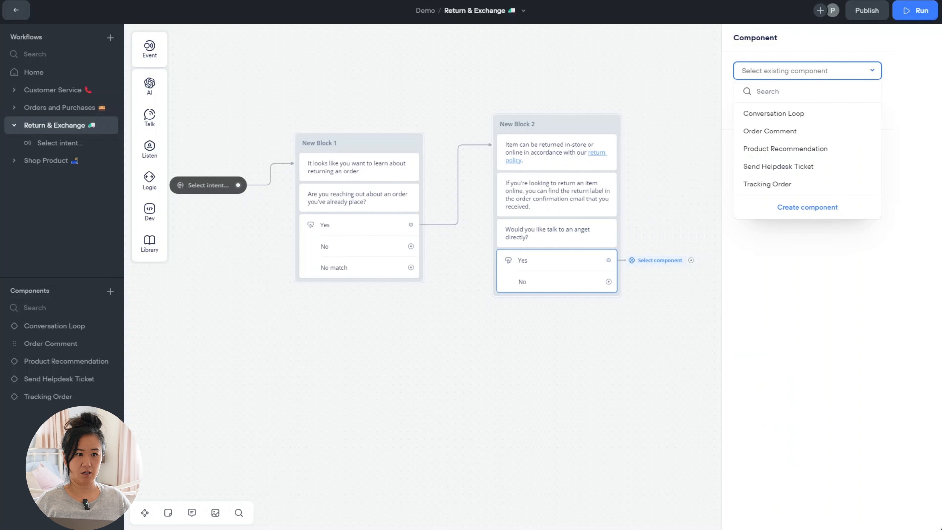
click(831, 176)
drag(644, 332, 655, 306)
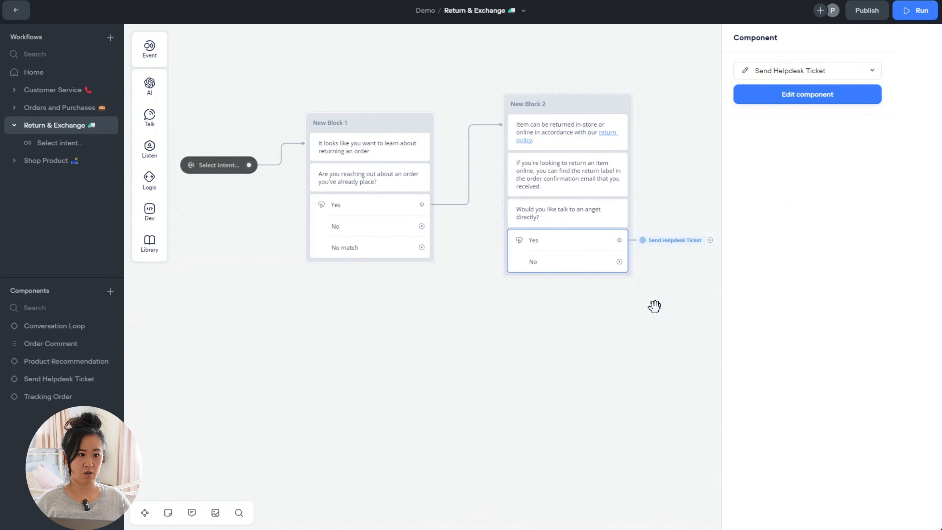
click(655, 306)
drag(757, 345, 749, 333)
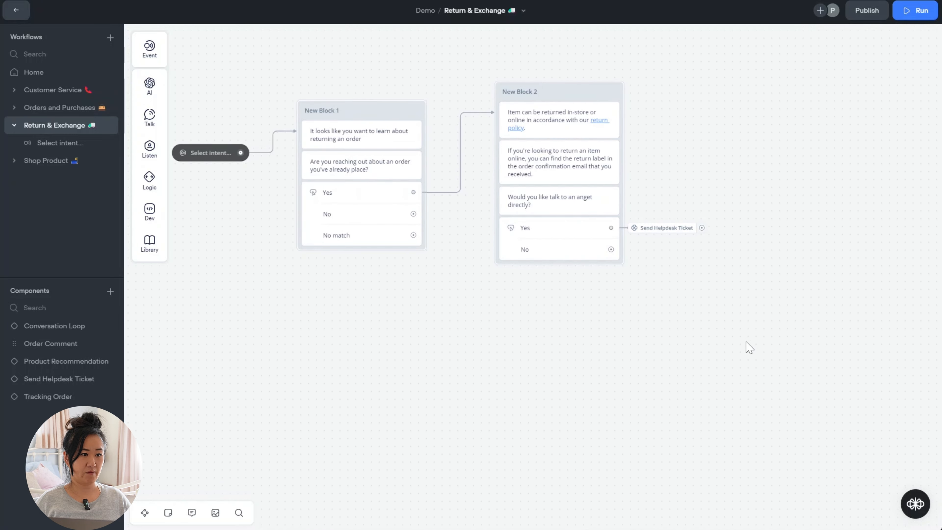
- Branch the No button in New Block 2 to a new Text block and place it directly beneath New Block 2
drag(611, 249, 567, 291)
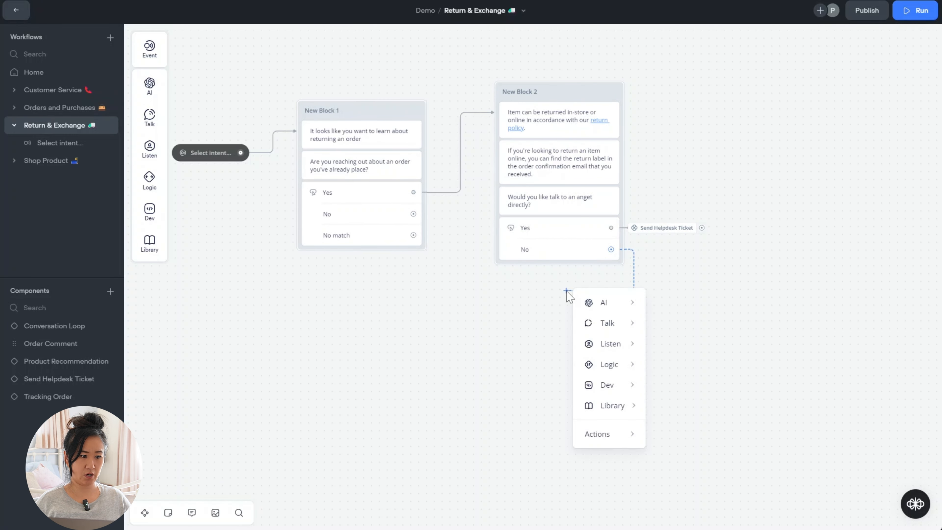
mouse_move(624, 329)
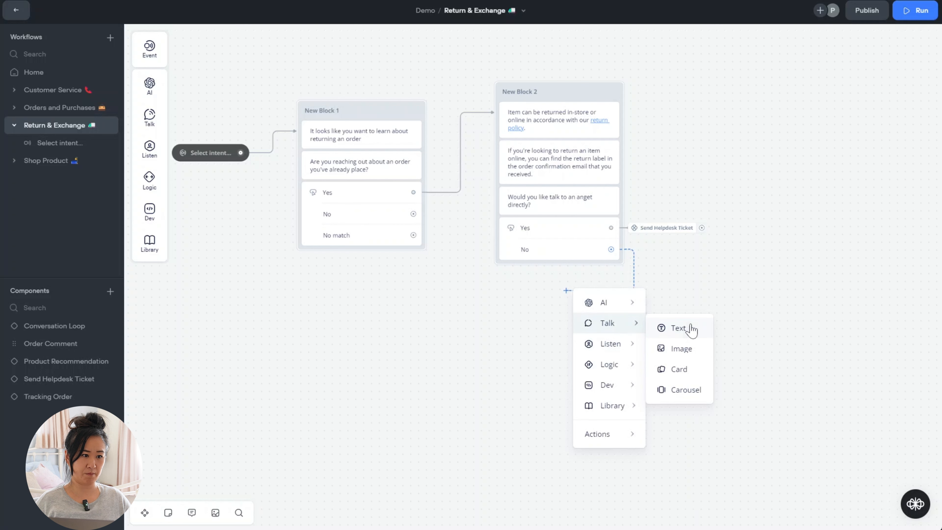
click(680, 328)
drag(651, 283, 561, 303)
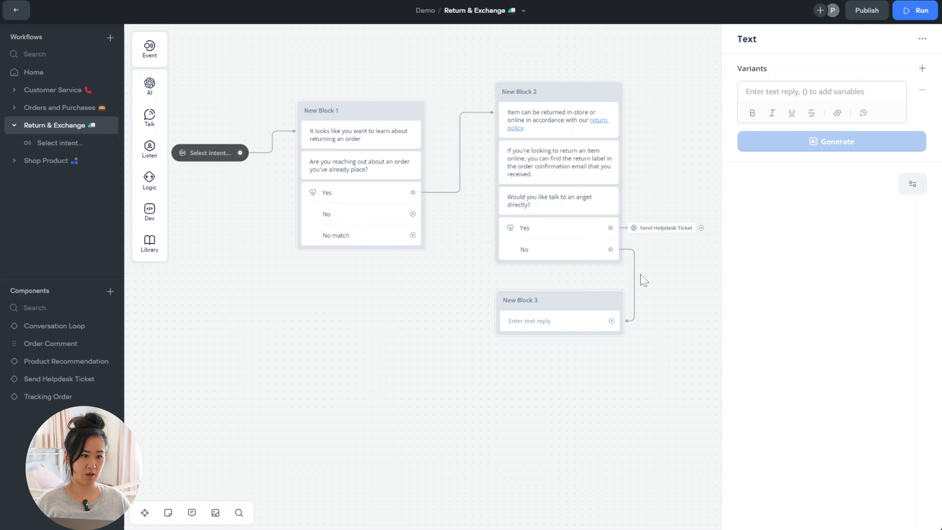
- Remove the link between the No button and New Block 3, lower the block slightly, and reconnect No to the block's top
click(634, 276)
drag(585, 308, 582, 308)
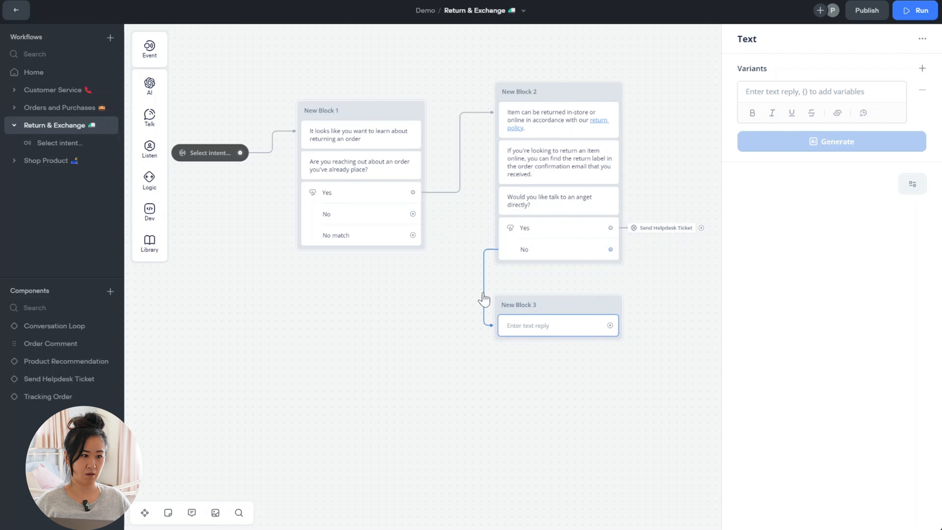
click(525, 224)
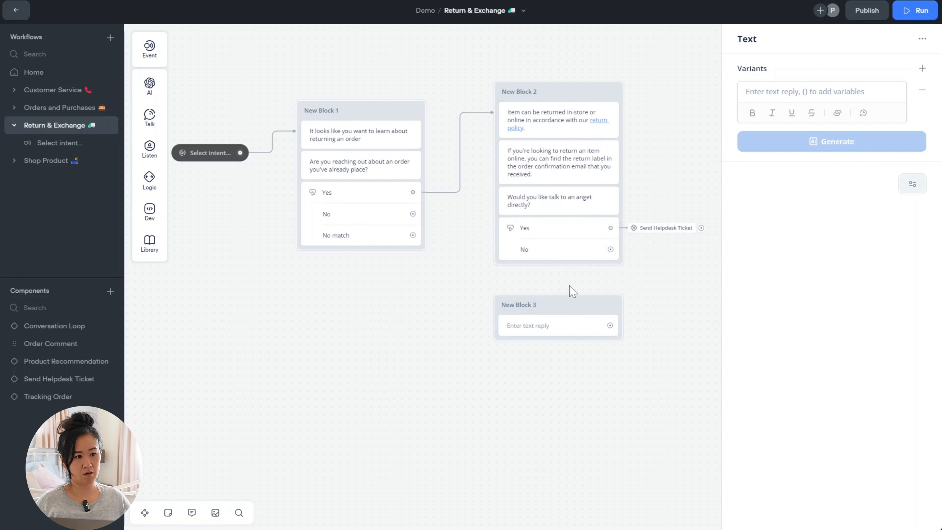
drag(576, 304, 579, 314)
drag(610, 249, 567, 312)
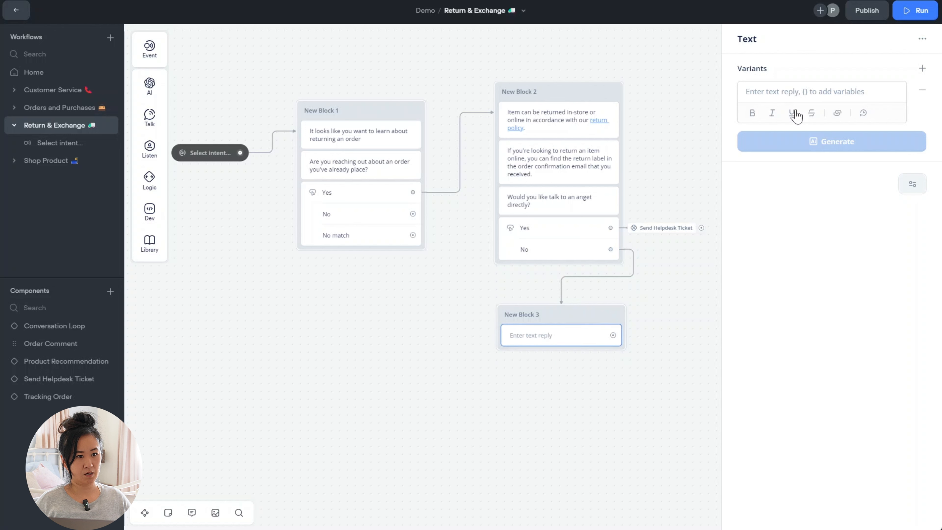
- Write the New Block 3 text reply as "How else can I help you with in regards to return & exchange?"
click(773, 90)
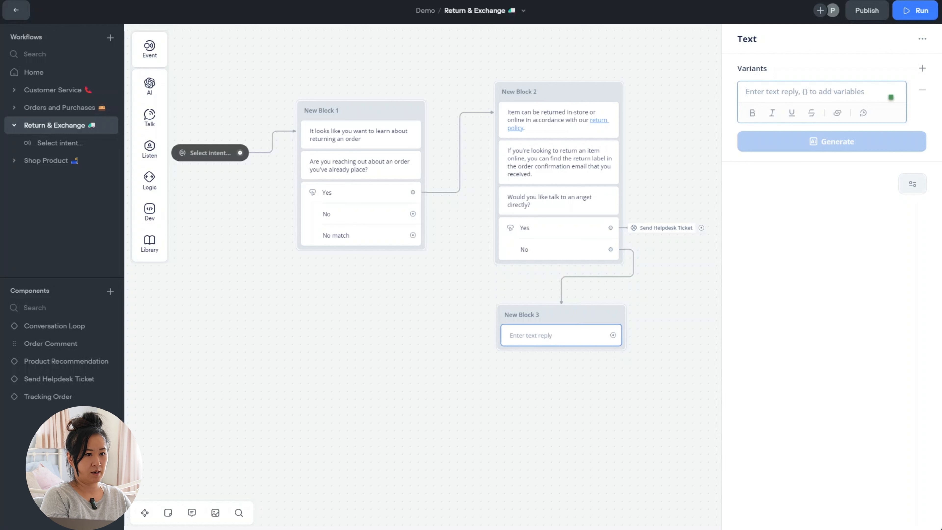
text(How else)
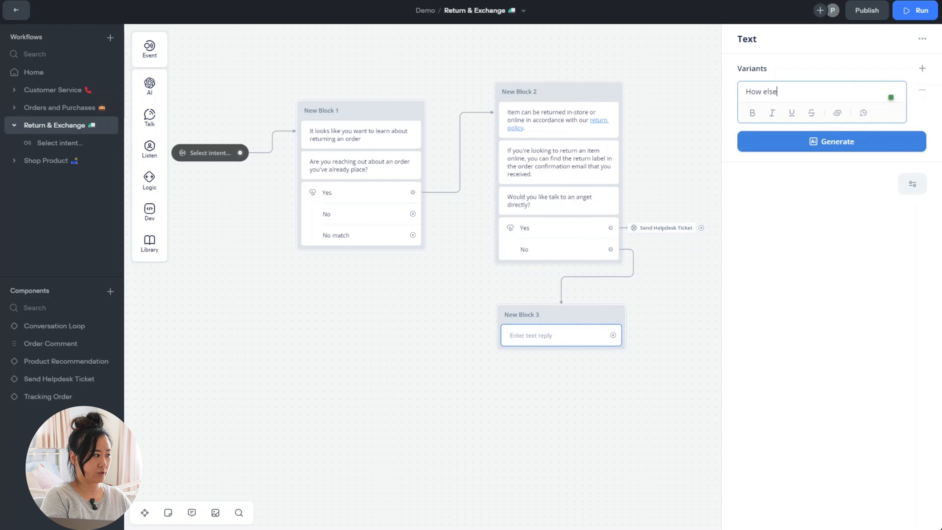
text( can i)
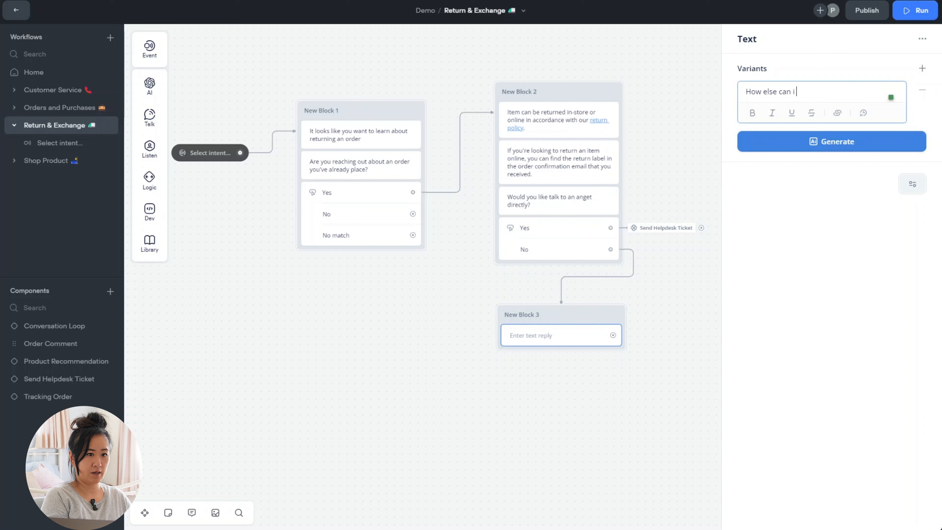
text( help)
key(BackSpace)
key(BackSpace)
key(BackSpace)
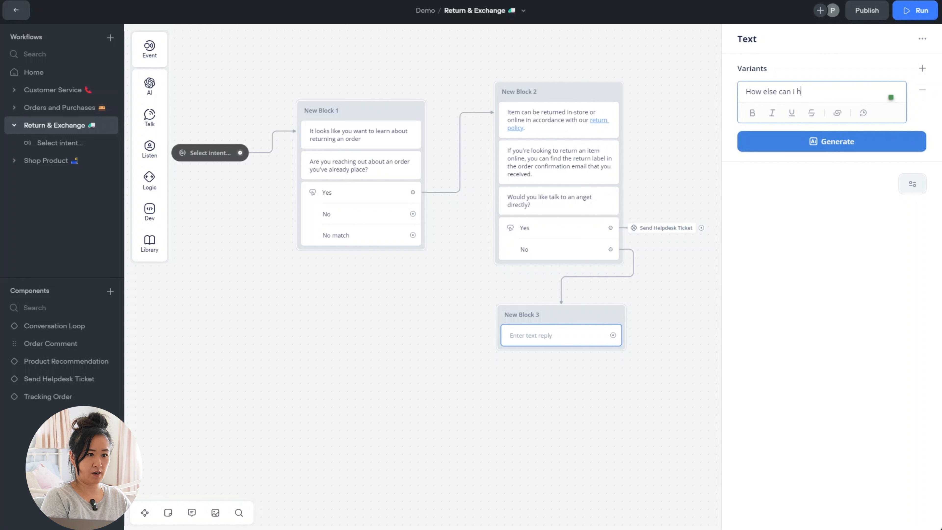
text(el)
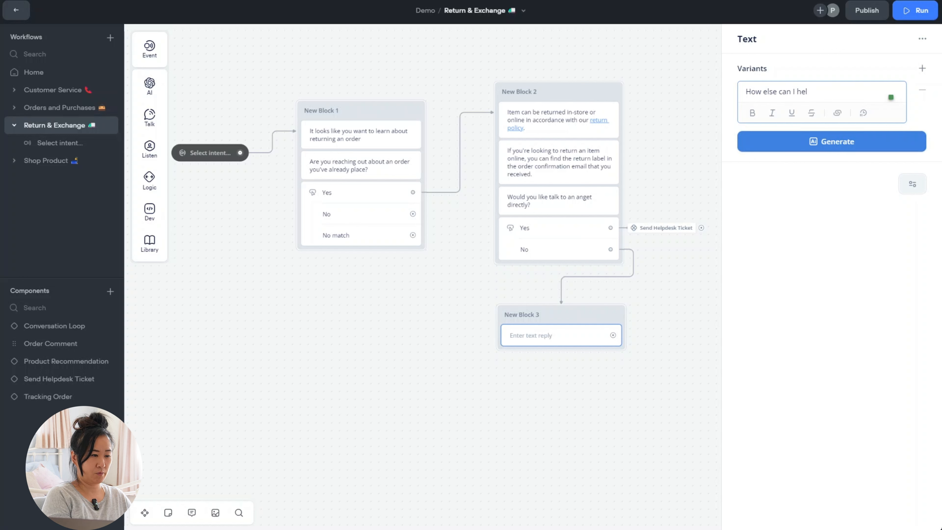
text(p you with in regards)
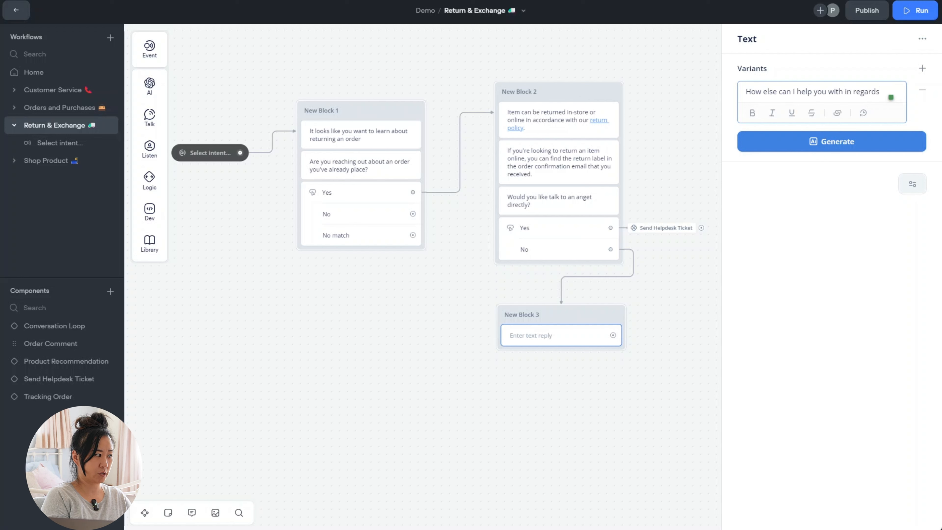
text( to return & e)
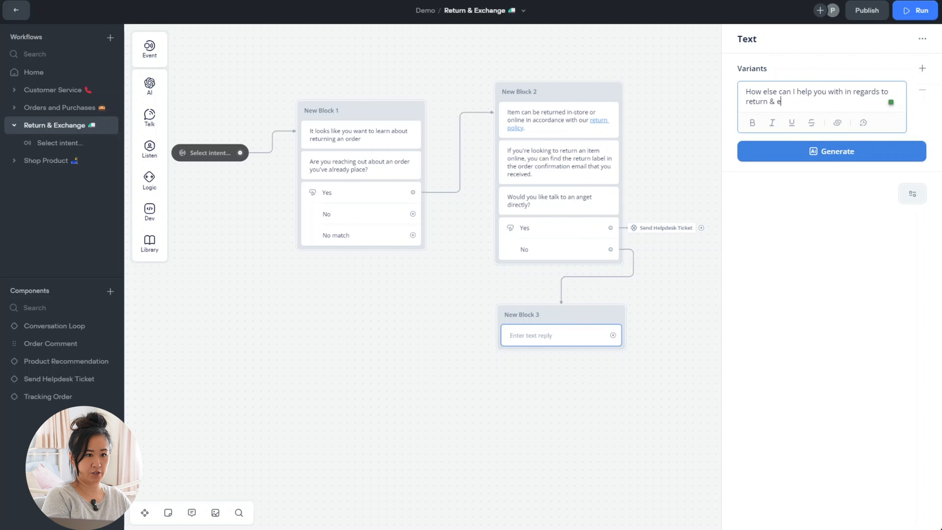
text(xchange?)
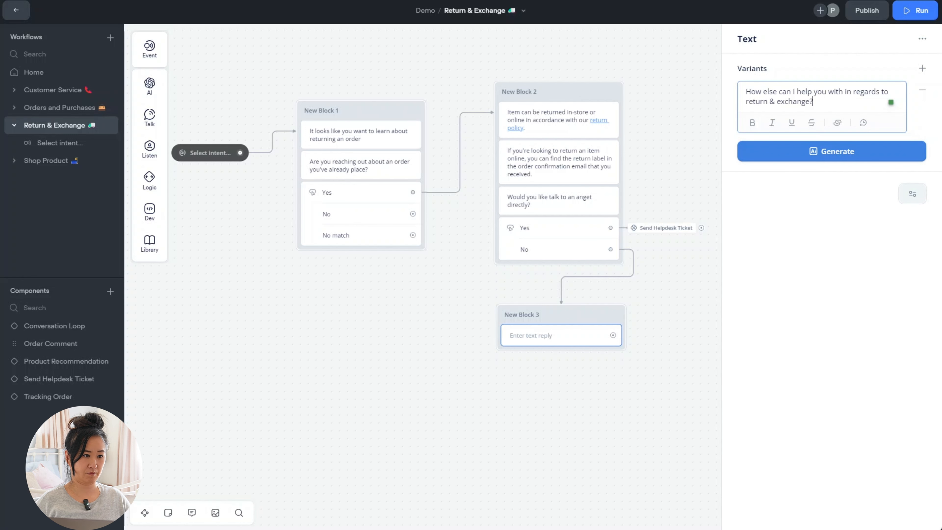
click(483, 524)
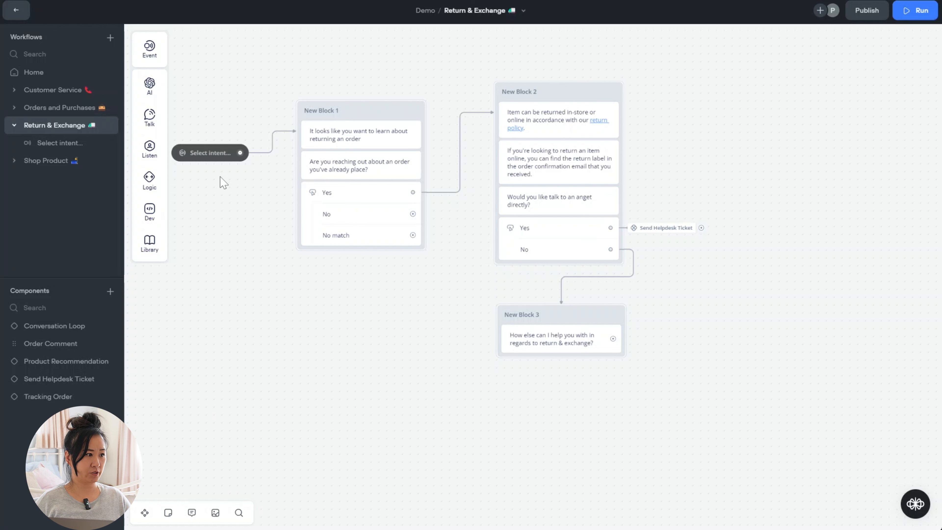
- Add a Capture step beneath the text reply in New Block 3
mouse_move(139, 153)
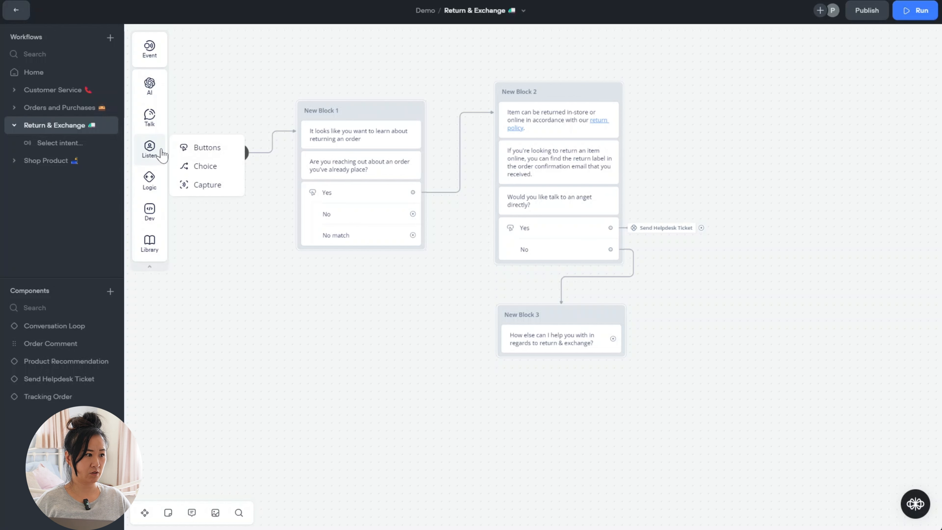
drag(206, 184, 559, 370)
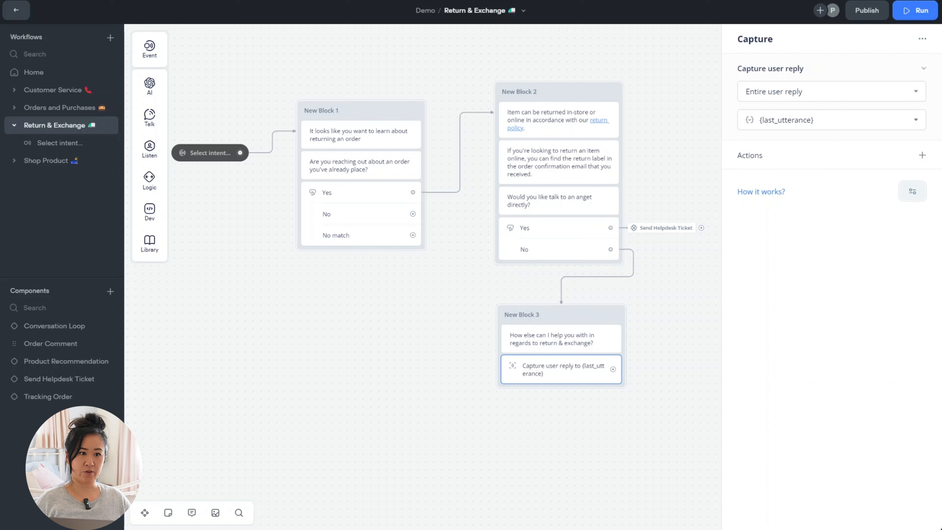
drag(692, 446, 669, 443)
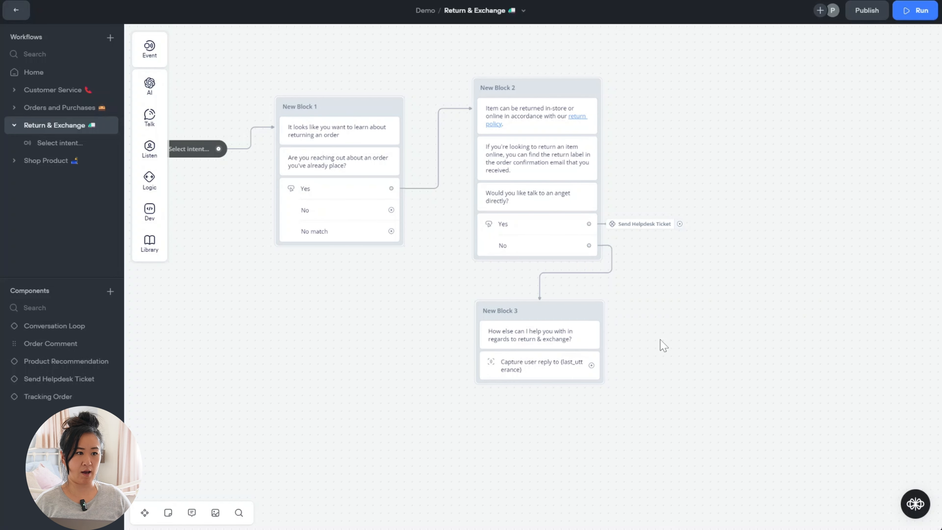
- Branch the Capture step in New Block 3 to a new Response AI block with Knowledge Base as its data source
scroll(630, 396, down, 2)
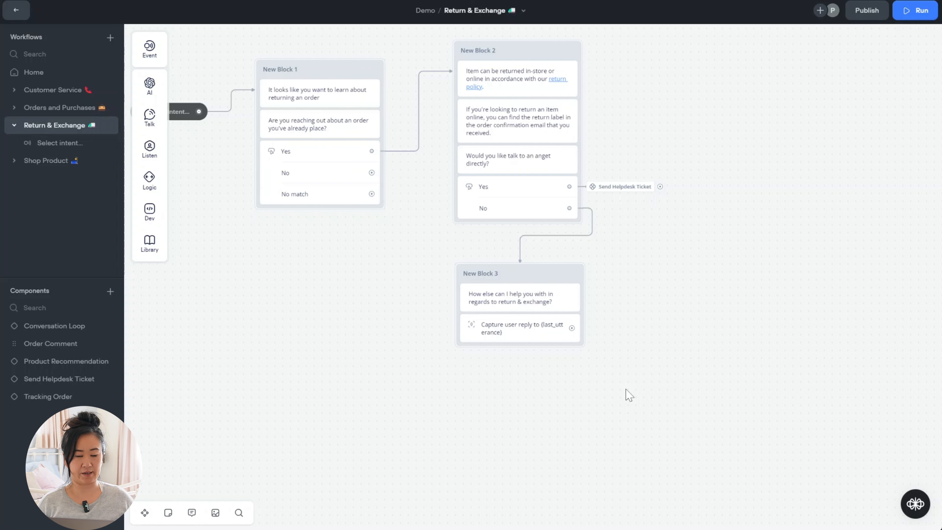
scroll(630, 395, right, 2)
drag(510, 327, 555, 329)
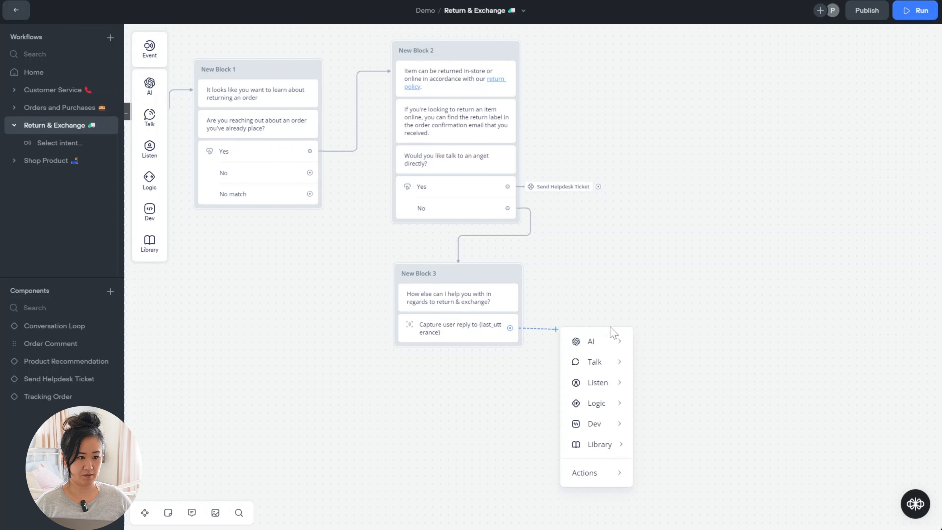
mouse_move(611, 344)
click(650, 346)
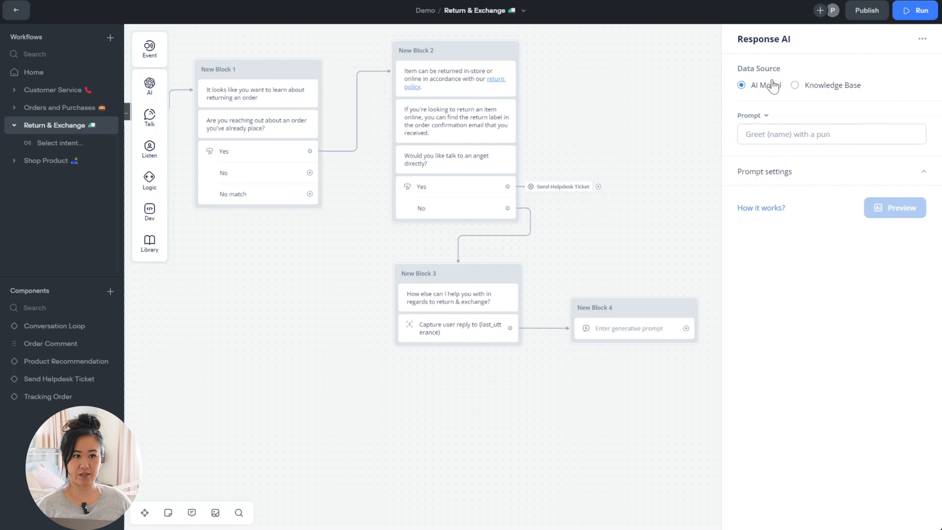
click(811, 89)
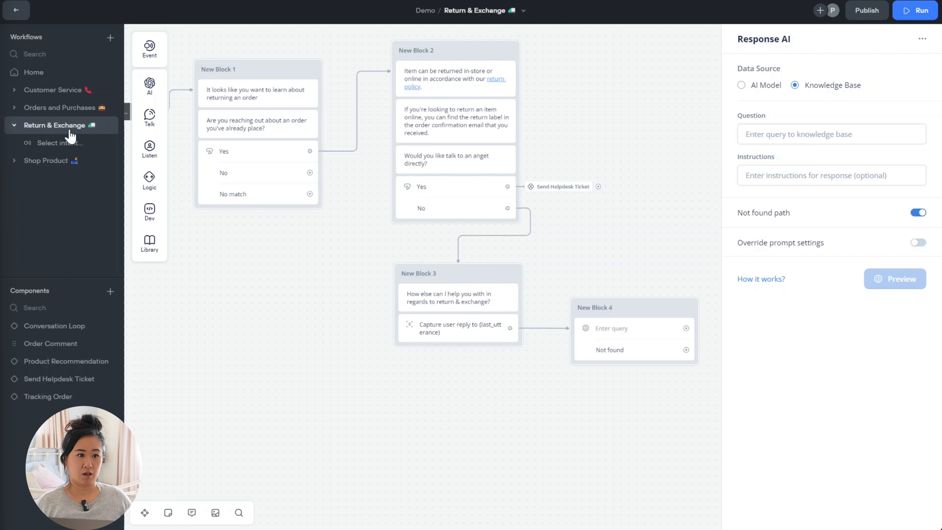
mouse_move(149, 148)
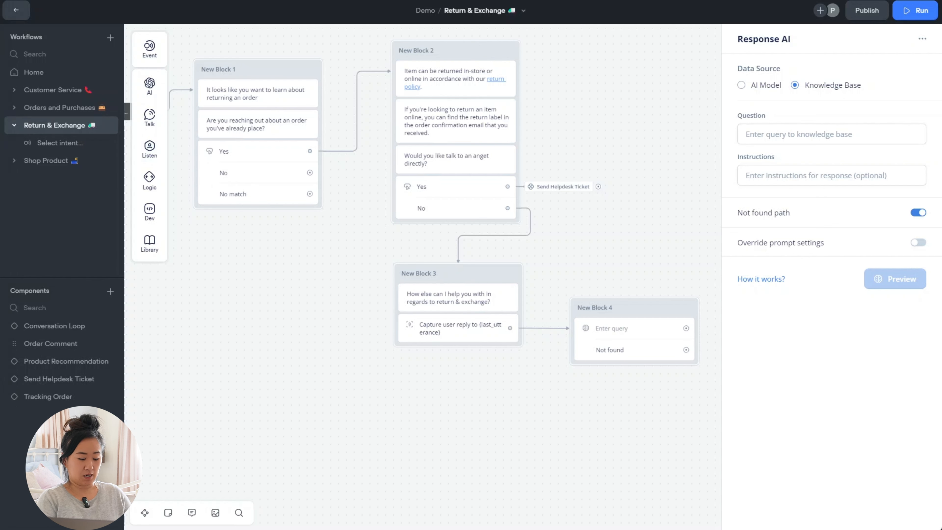
- Set the knowledge base question of the Response AI step to the {last_utterance} variable
click(779, 134)
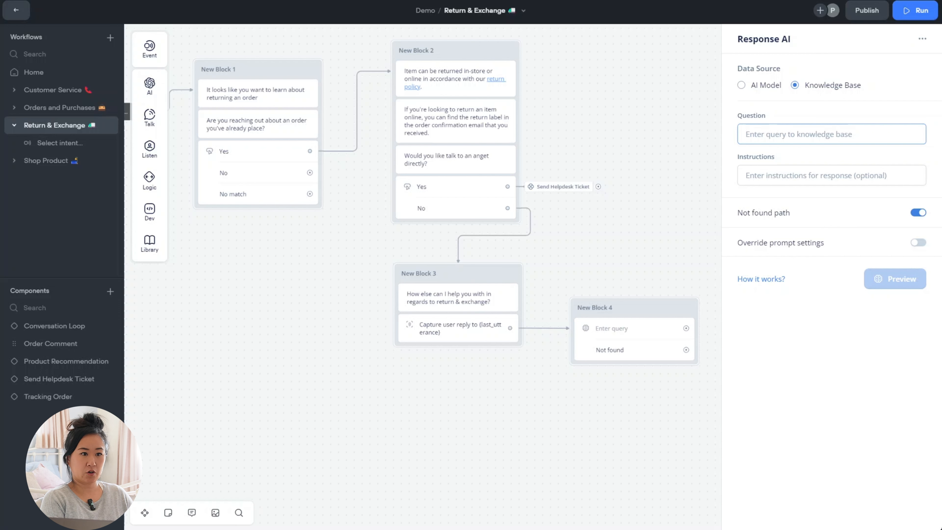
text({last)
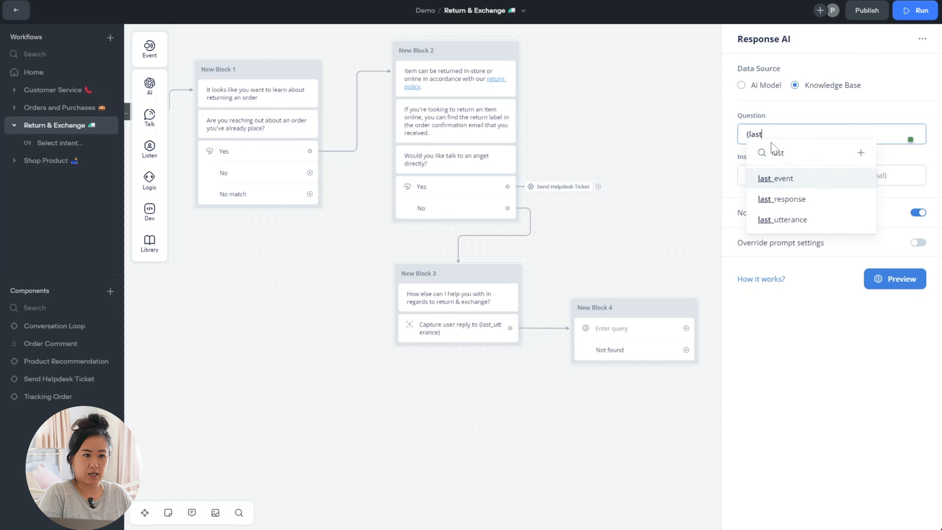
key(Down)
key(Down)
key(Return)
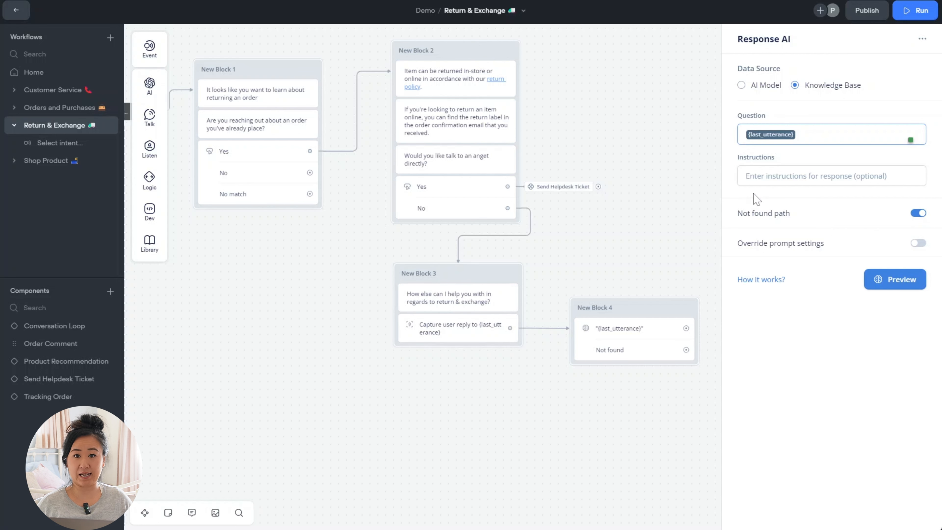
- Start the response instructions with "You are a helpful assistant in extracting information from the knowledge base on the store's policies on"
click(757, 176)
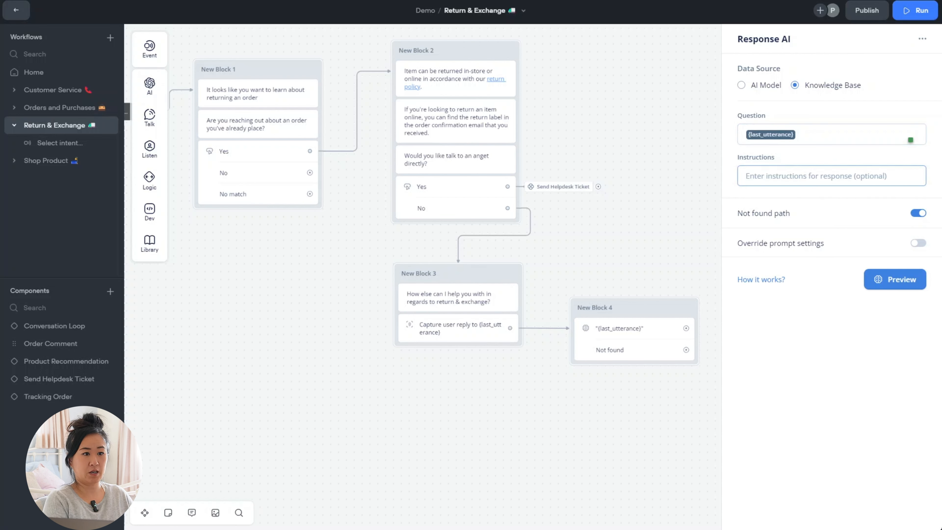
text(You are a hl)
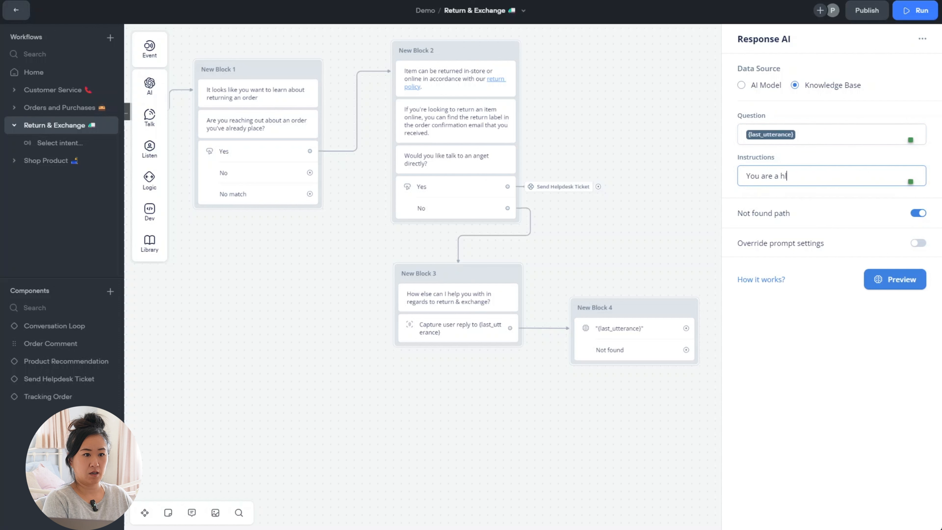
text(e)
key(BackSpace)
key(BackSpace)
text(el)
text(pfu)
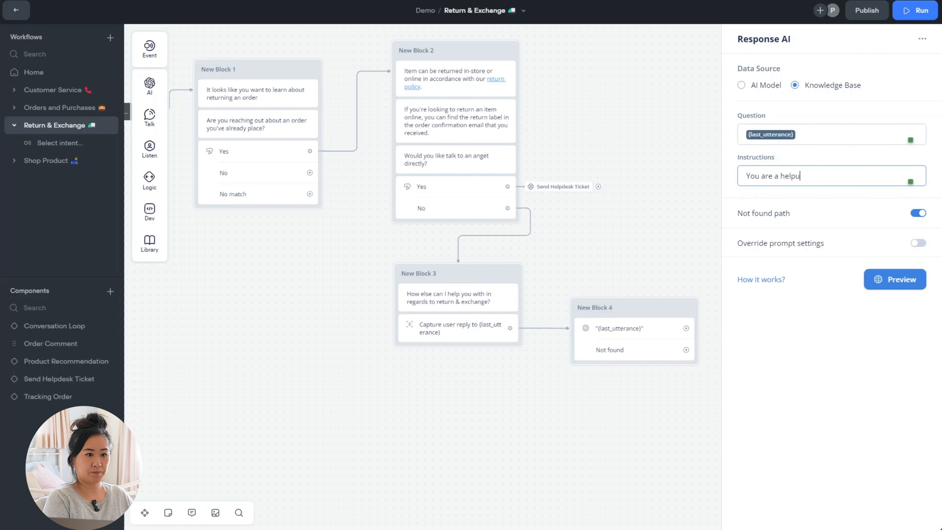
key(BackSpace)
text(ful assistan)
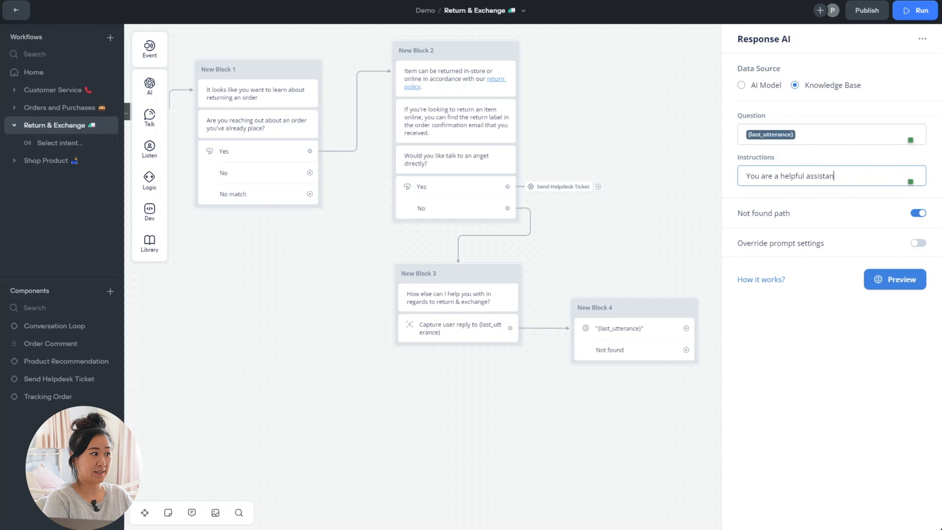
text(t in extr)
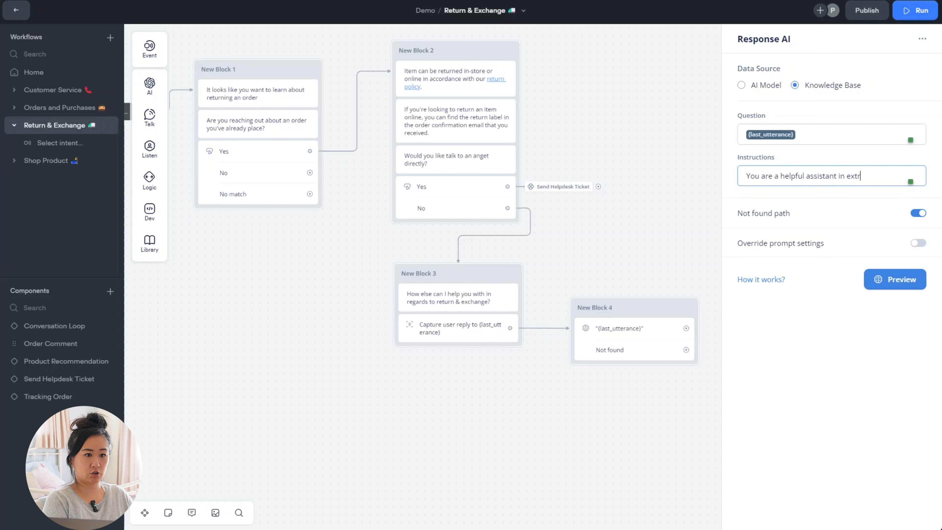
text(acting in)
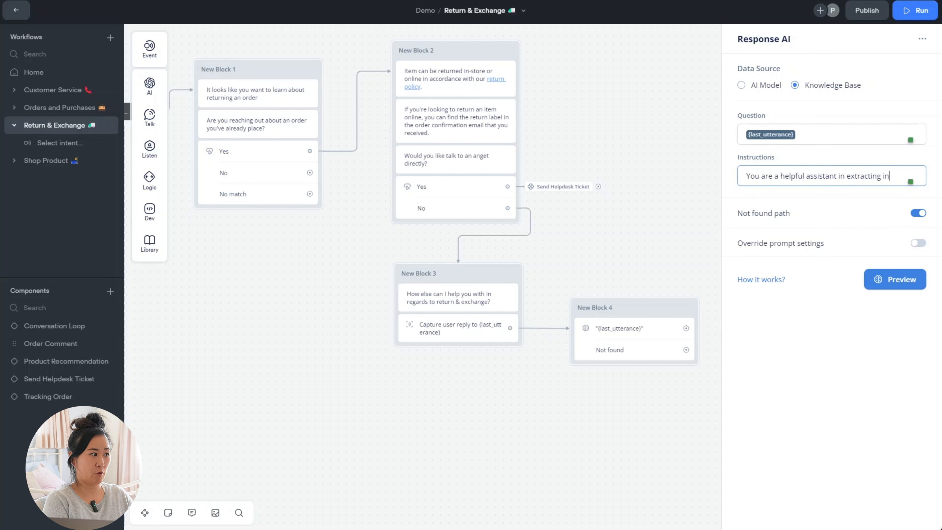
text(formation from the kno)
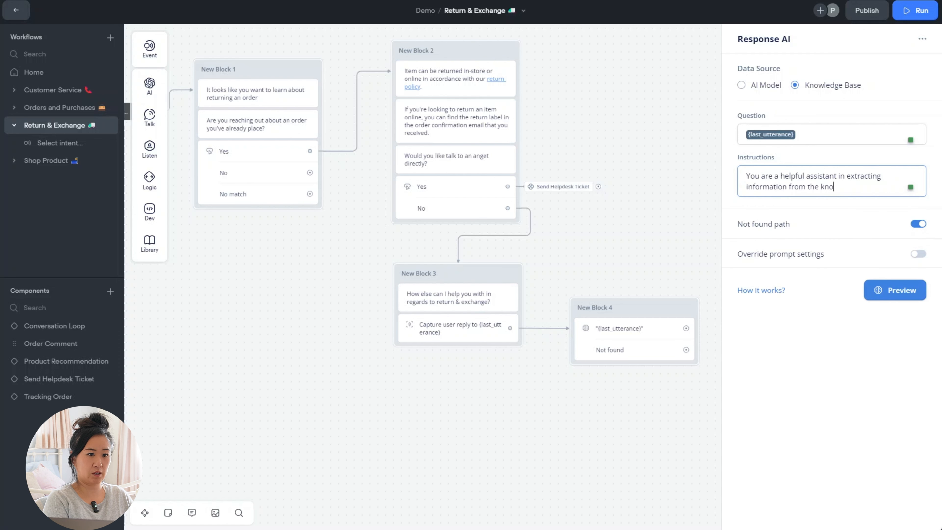
text(wledge )
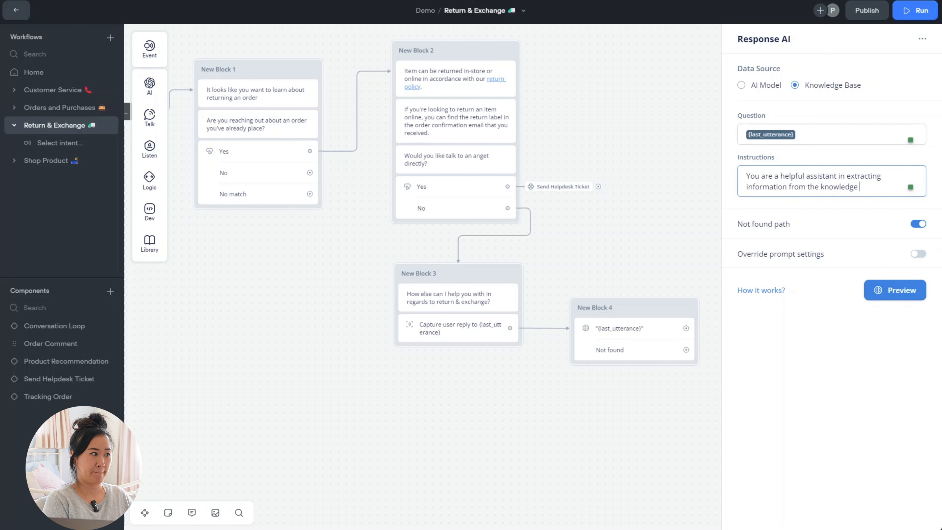
text(base on the )
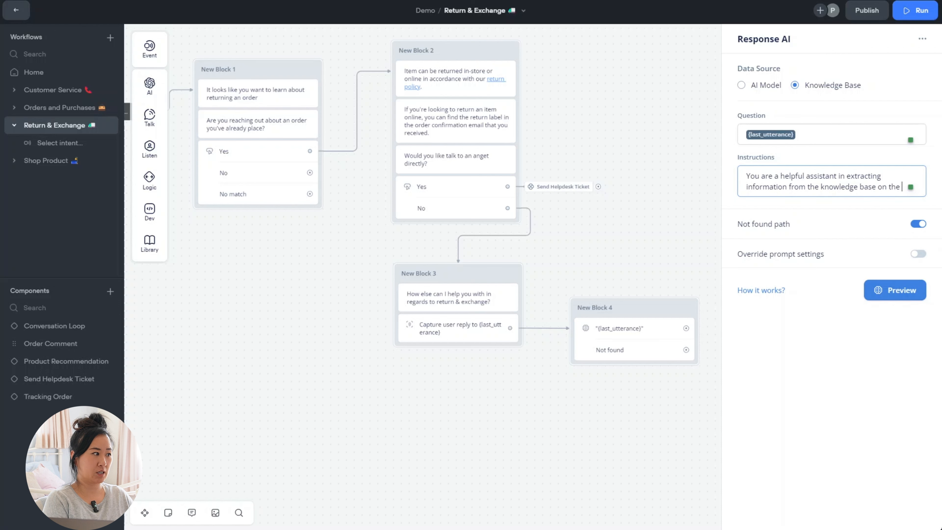
text(store)
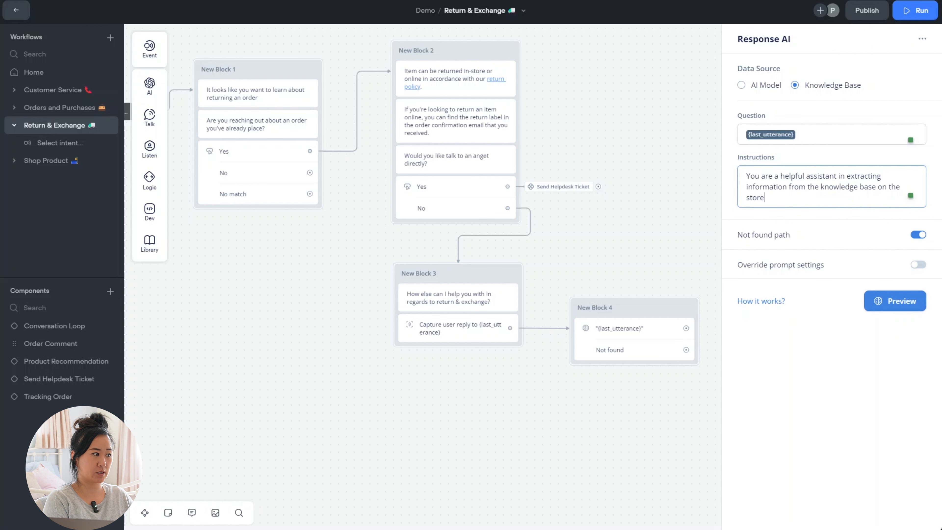
text('s policies on)
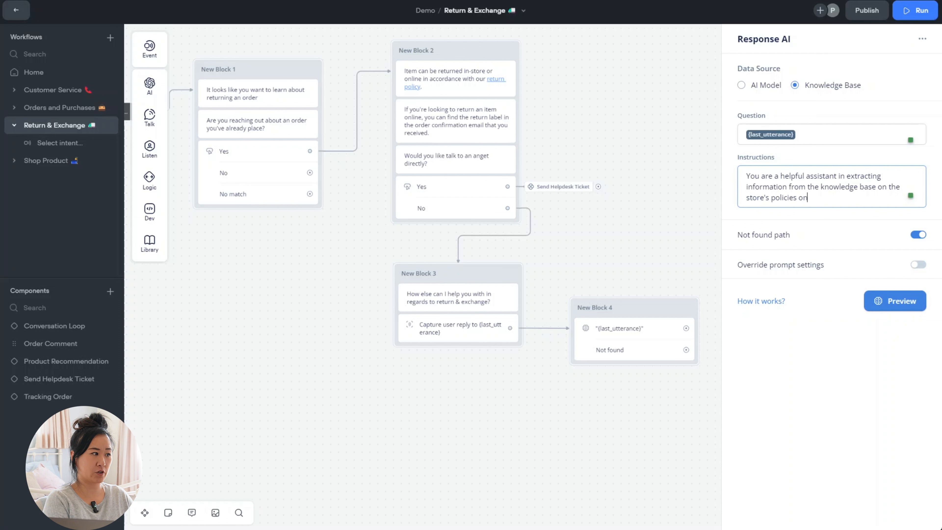
- Continue the instructions with "return & exchange, returns & refund, buying online, dispatch & delivery, payment options, and common FAQs."
text( return & exc)
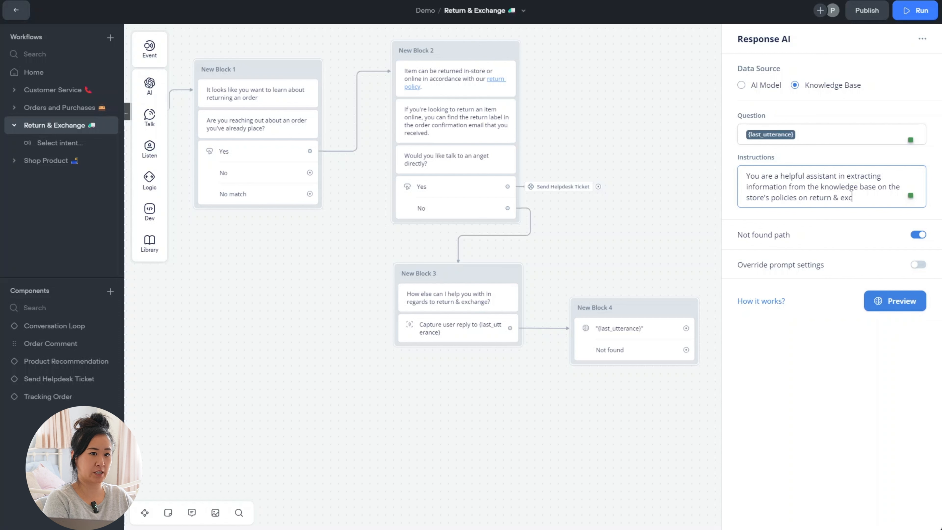
text(hange, retur)
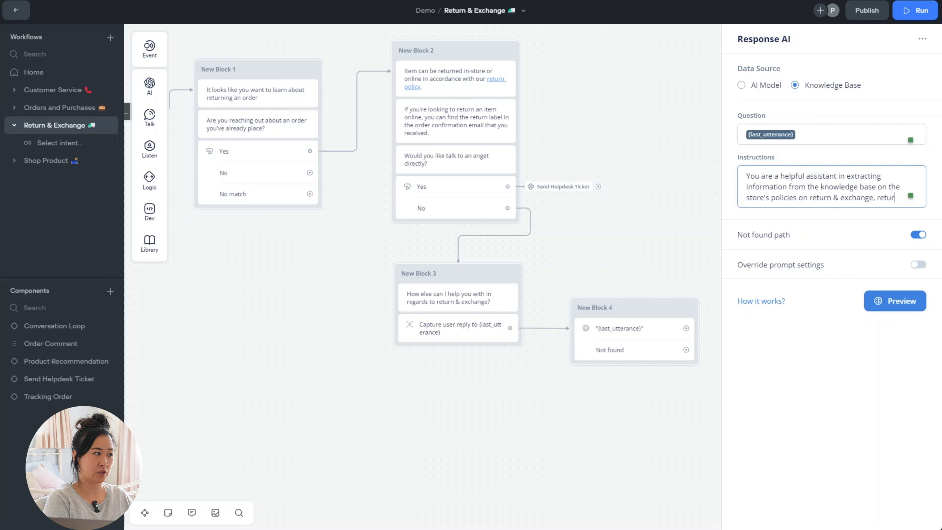
text(ns & refund, bu)
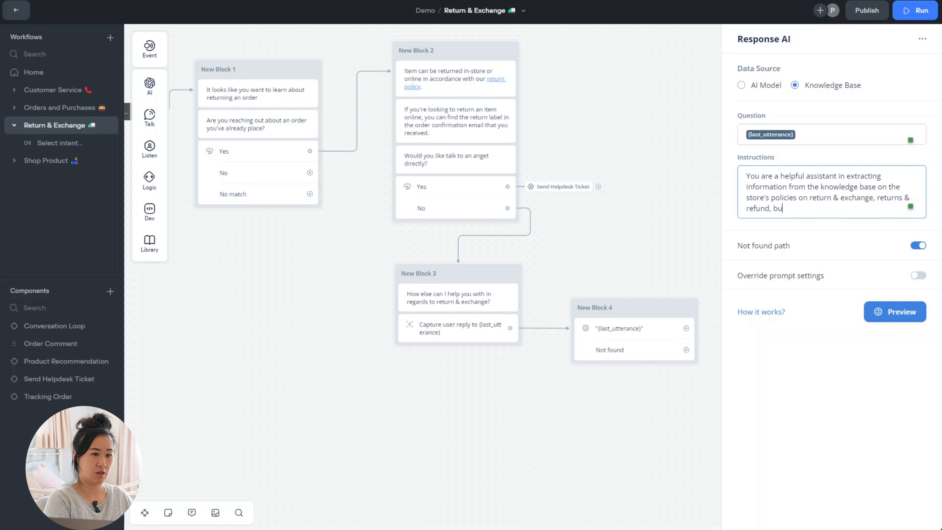
text(ying onl)
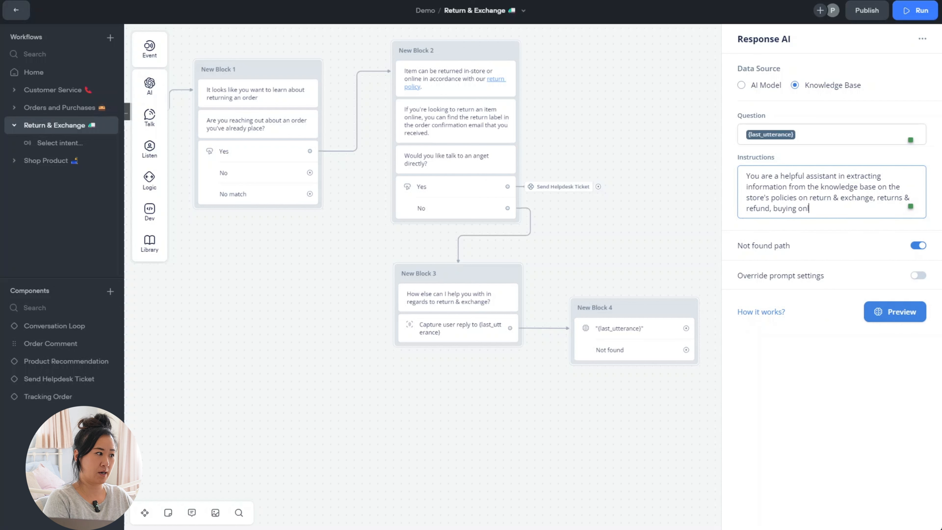
text(ine, disp)
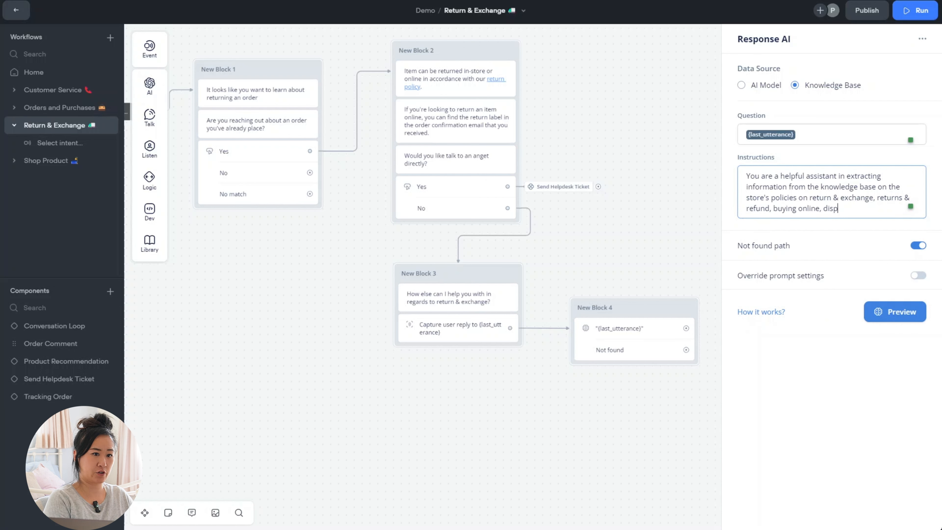
text(atch &)
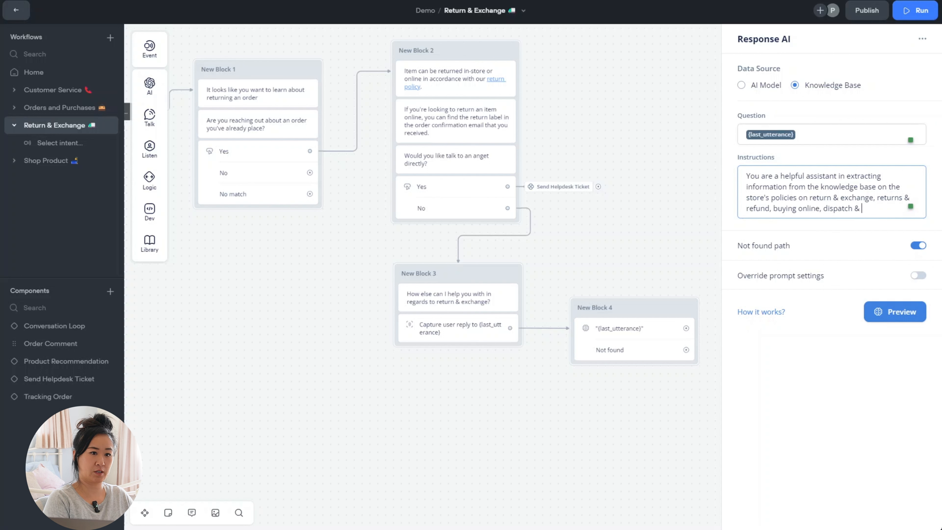
text( delivery)
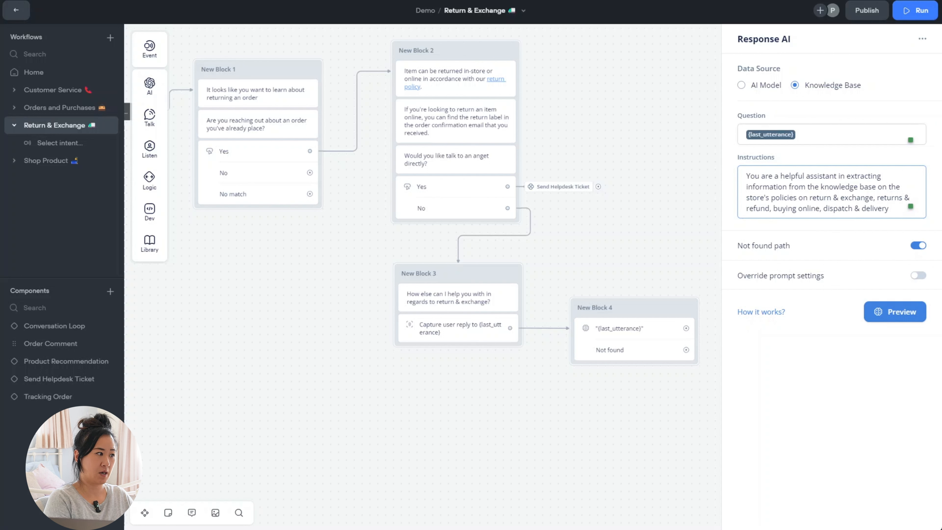
text(, patyment)
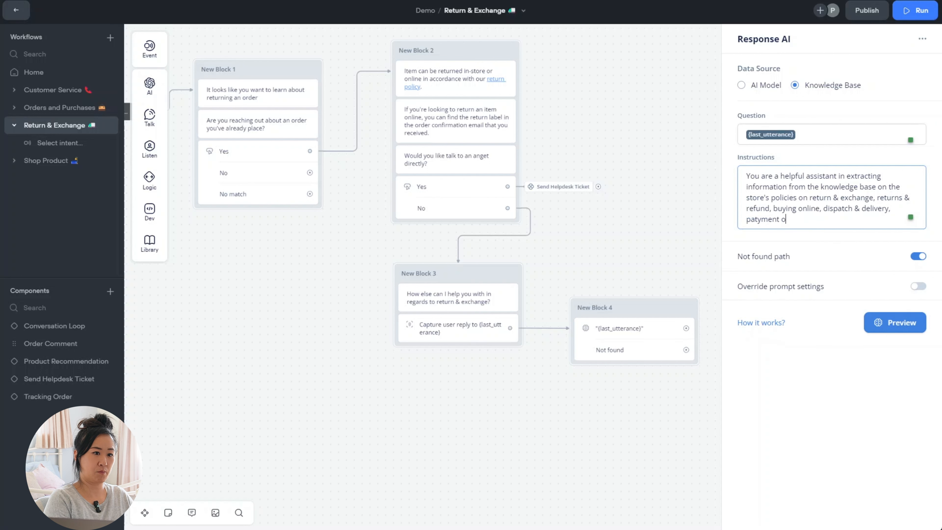
text( o)
key(BackSpace)
key(BackSpace)
key(BackSpace)
key(BackSpace)
key(BackSpace)
key(BackSpace)
key(BackSpace)
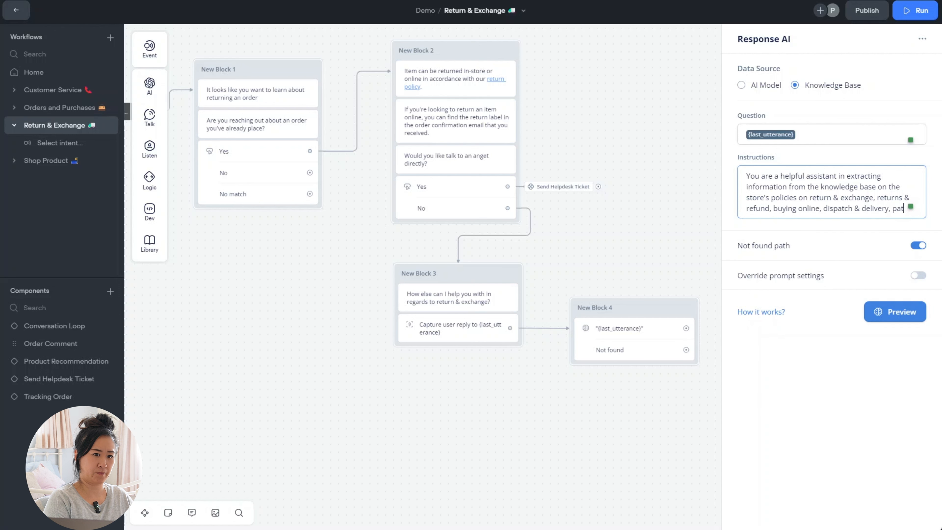
text(yment)
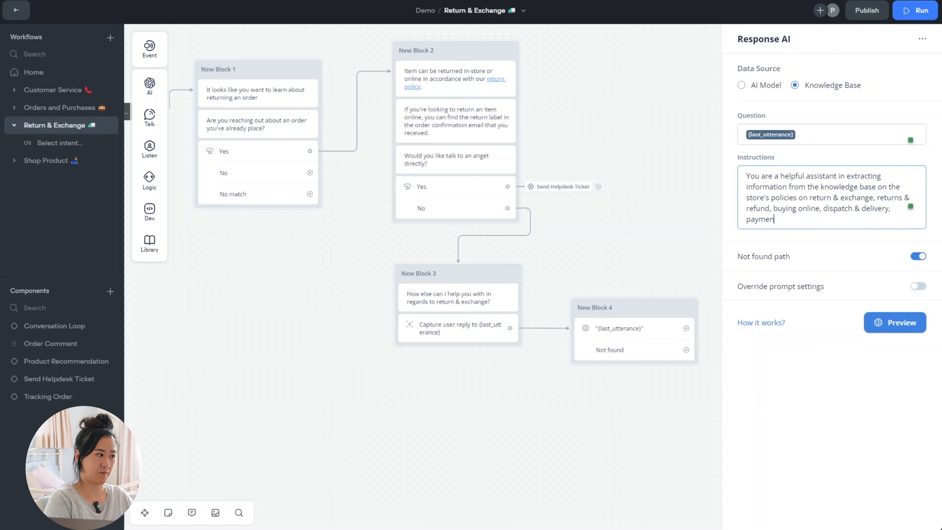
text(tions, )
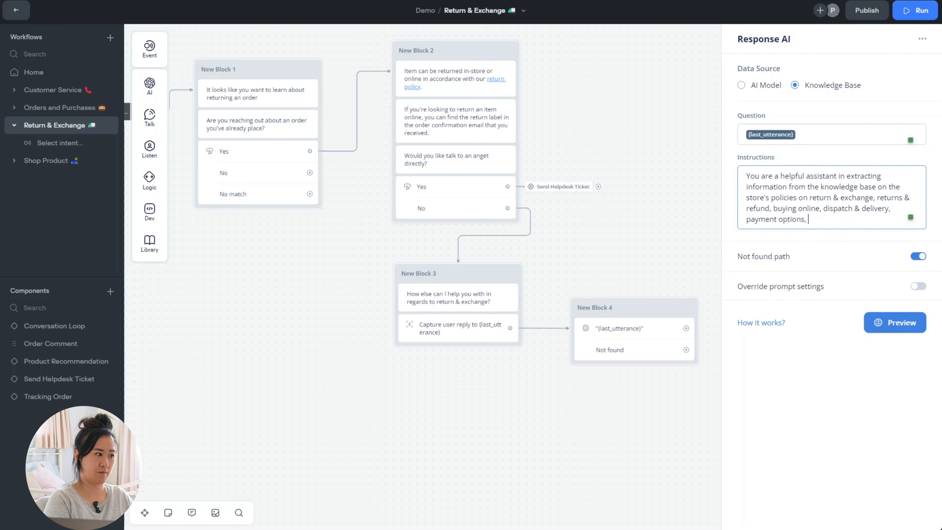
text(and common )
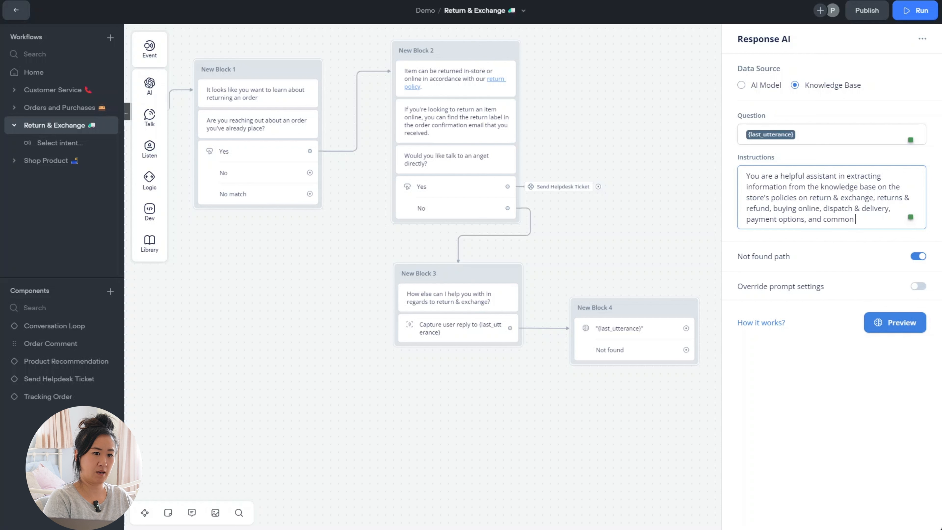
text(FAQs)
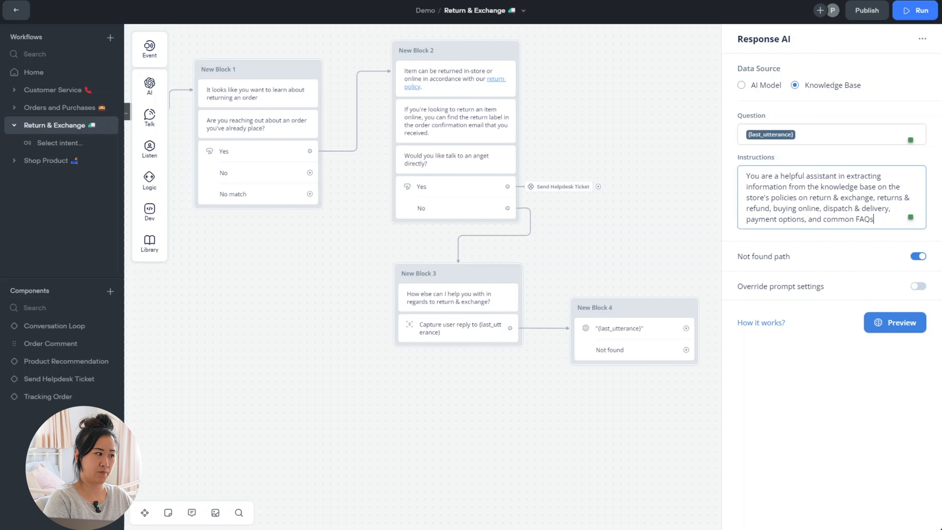
text(.)
- Add a second paragraph to the response instructions: "Using all information in KB other than specific product information."
key(Return)
key(Return)
text(U)
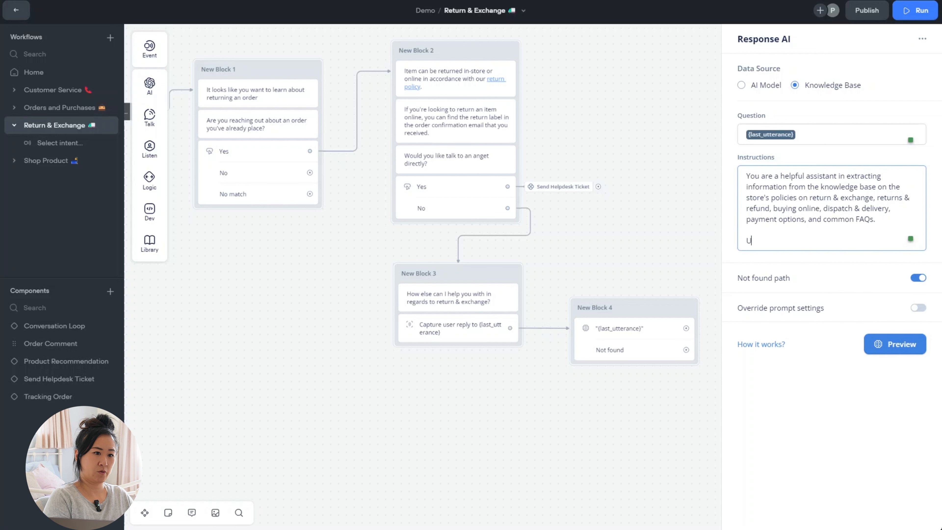
text(sing all inf)
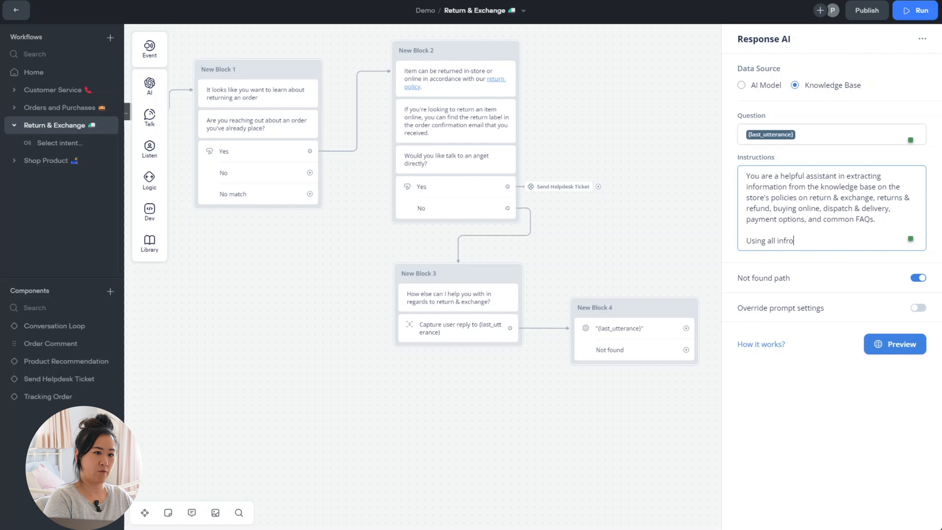
text(ormation in )
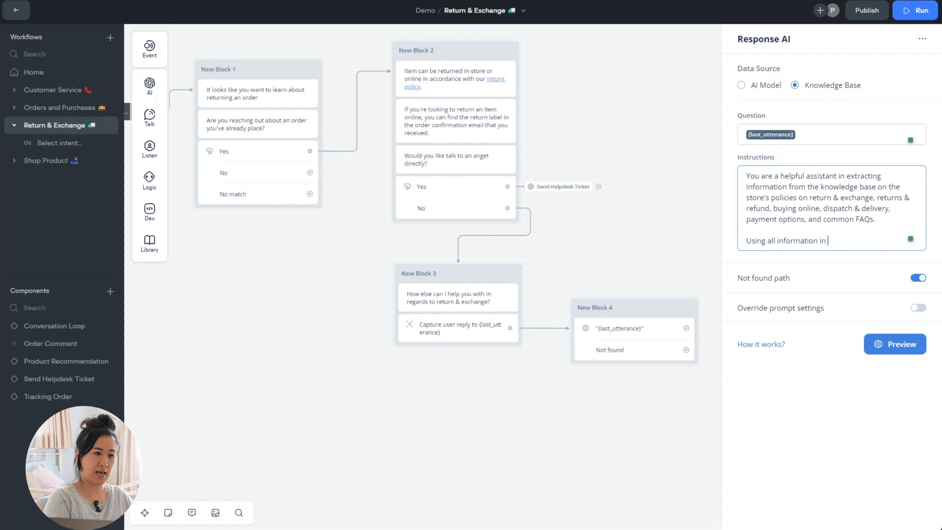
text(KB othe)
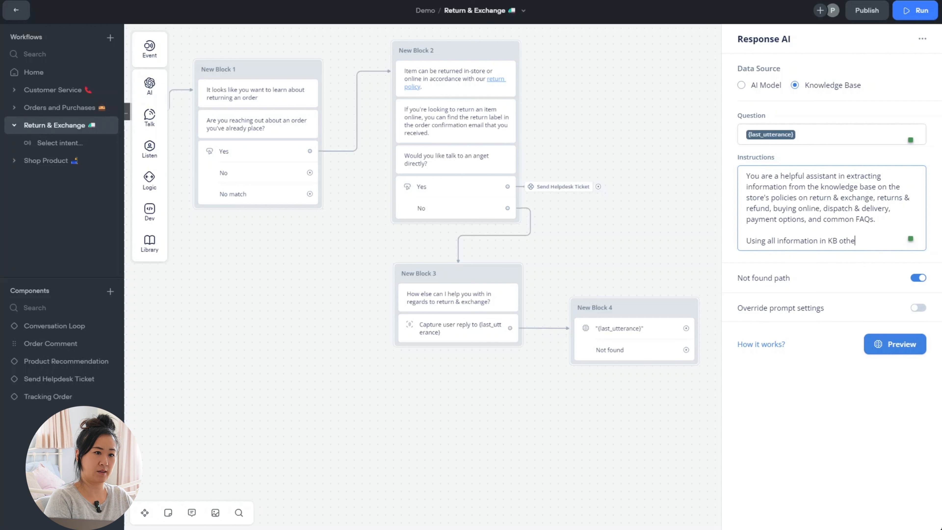
text(r than specific)
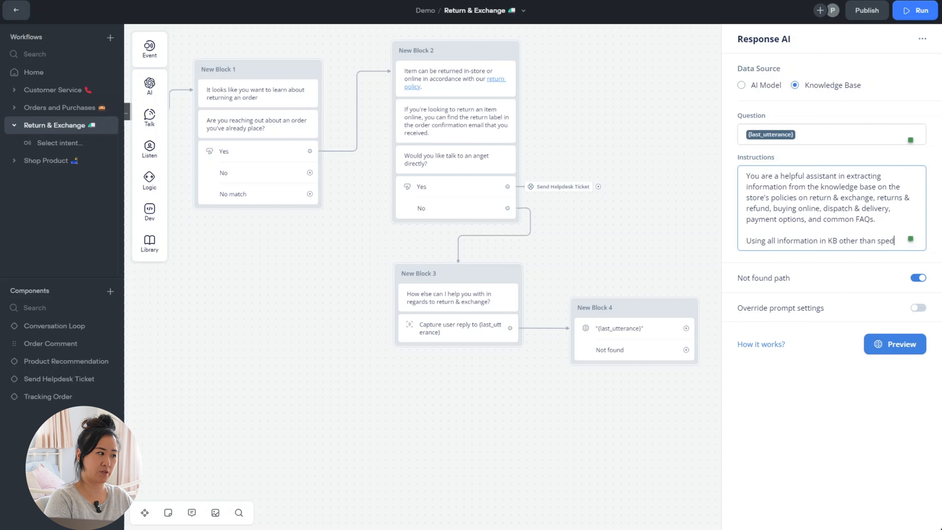
text( product)
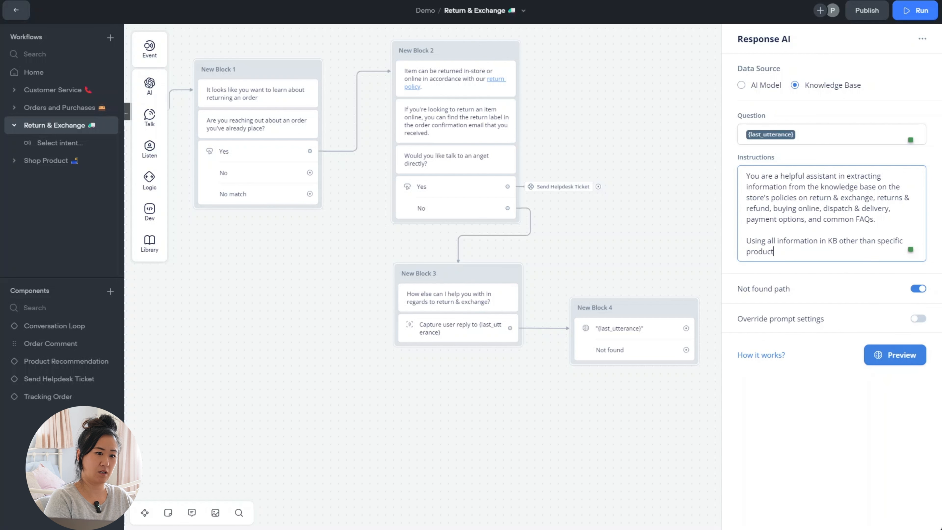
text( information.)
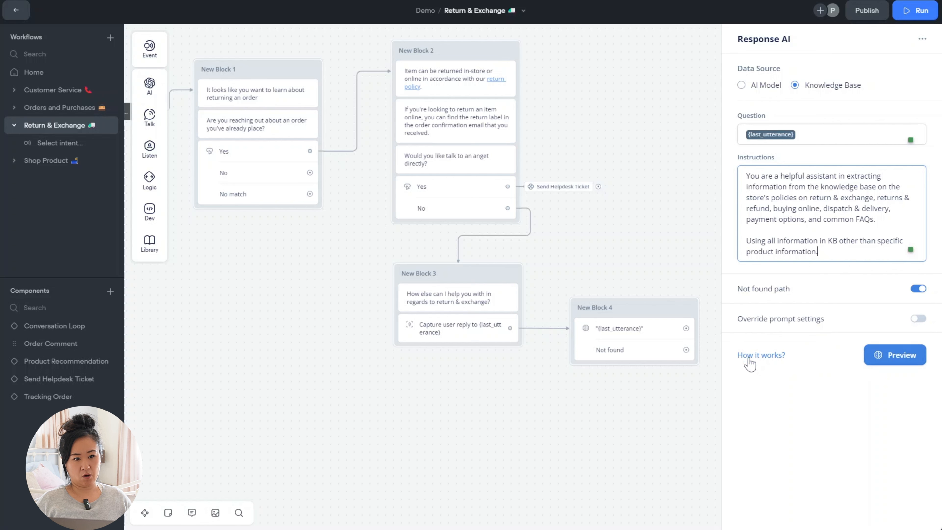
- Examine the AI models offered under the Response AI step's override prompt settings, leaving the override off
click(919, 319)
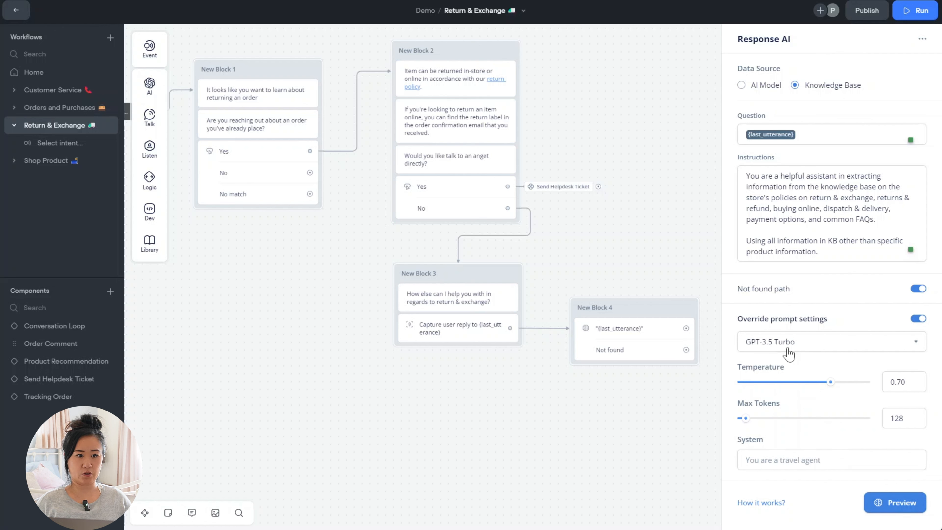
click(789, 353)
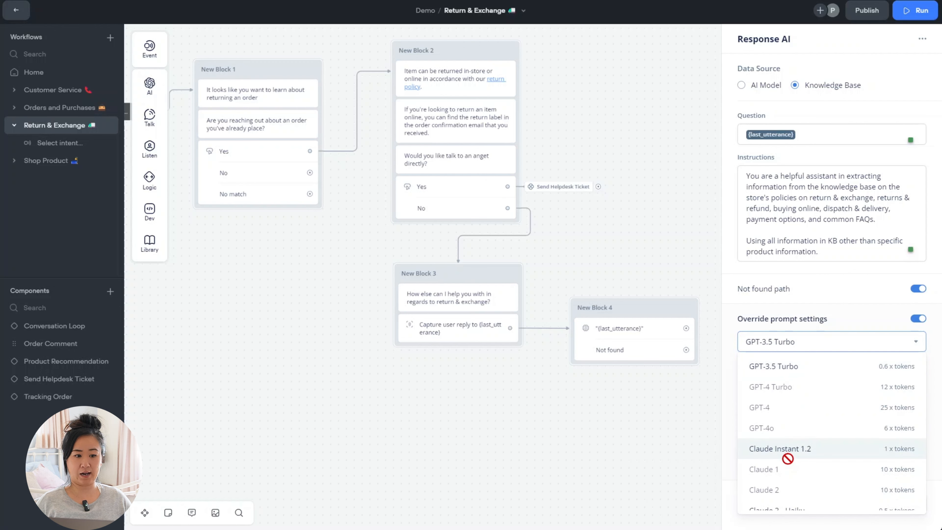
scroll(823, 460, down, 1)
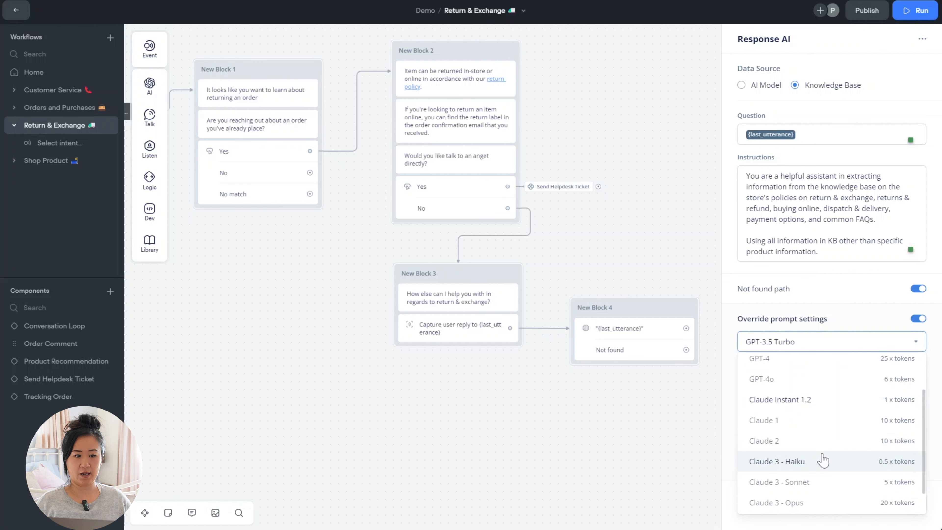
scroll(822, 460, up, 1)
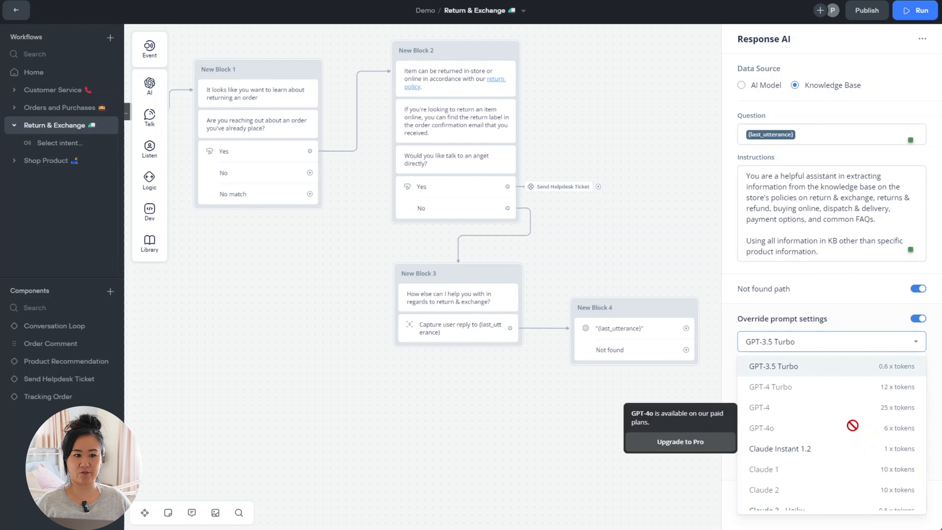
scroll(853, 425, down, 2)
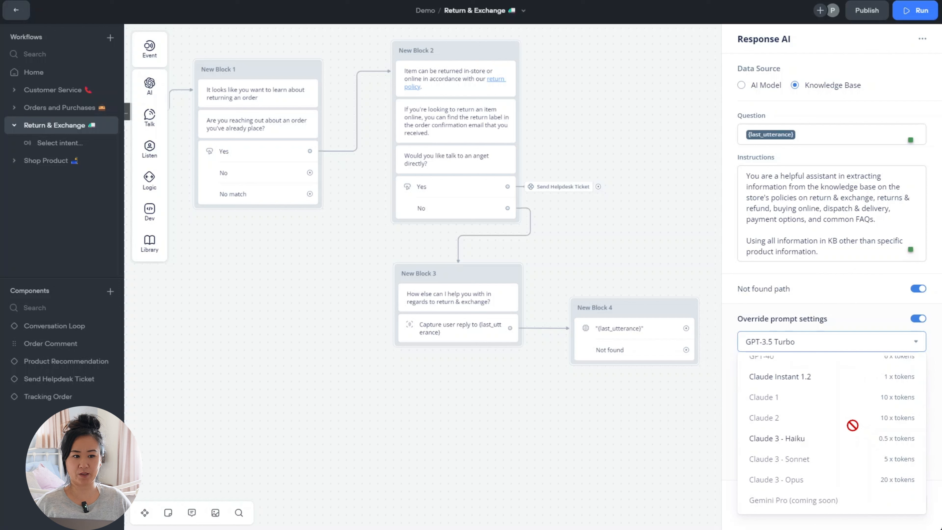
click(853, 309)
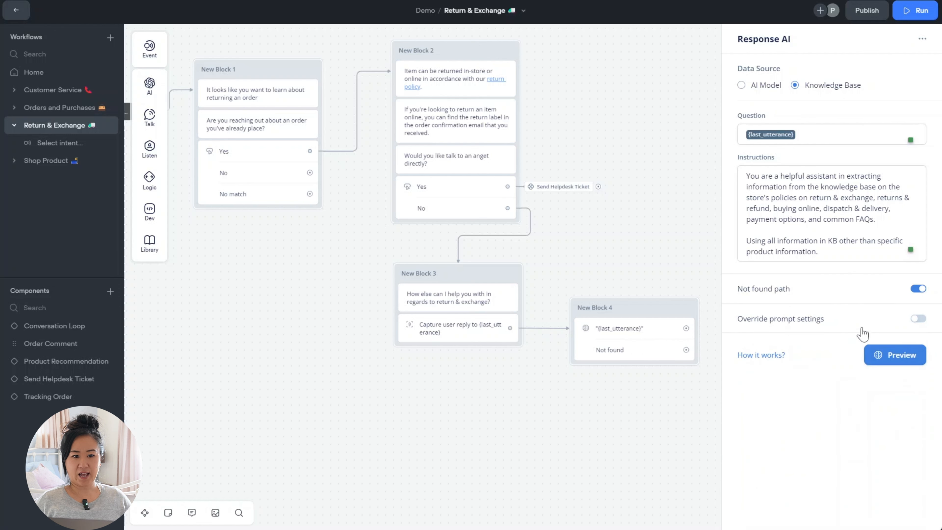
- Enable the prompt settings override for the Response AI step with temperature 0.00 and max tokens 600
click(918, 319)
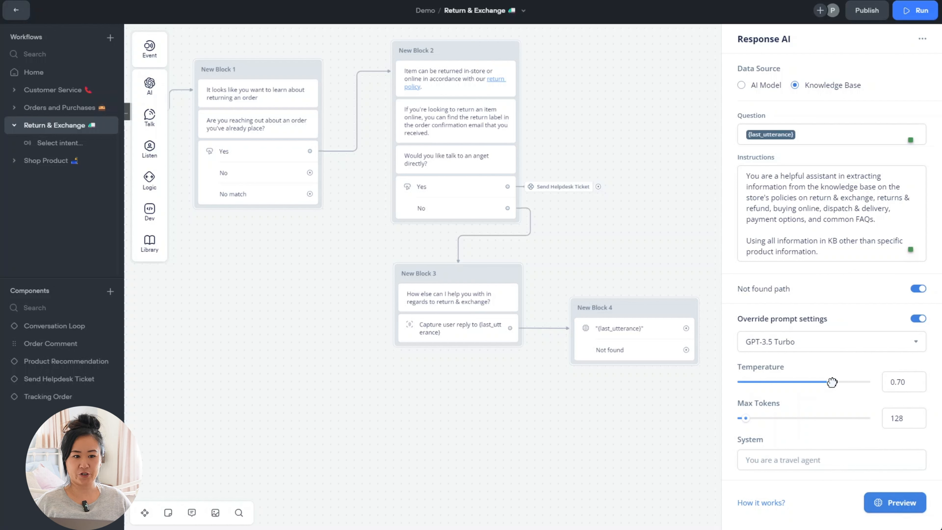
drag(832, 383, 734, 393)
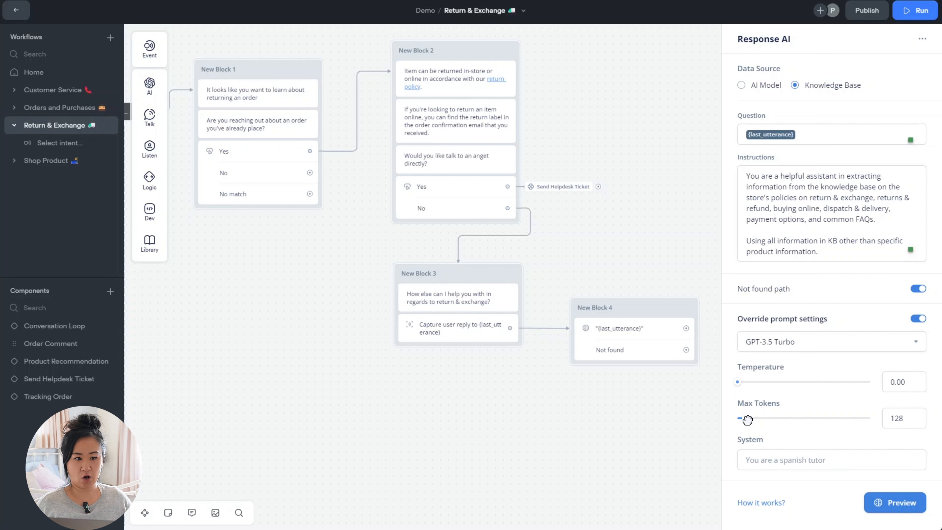
drag(745, 418, 802, 419)
drag(908, 419, 851, 420)
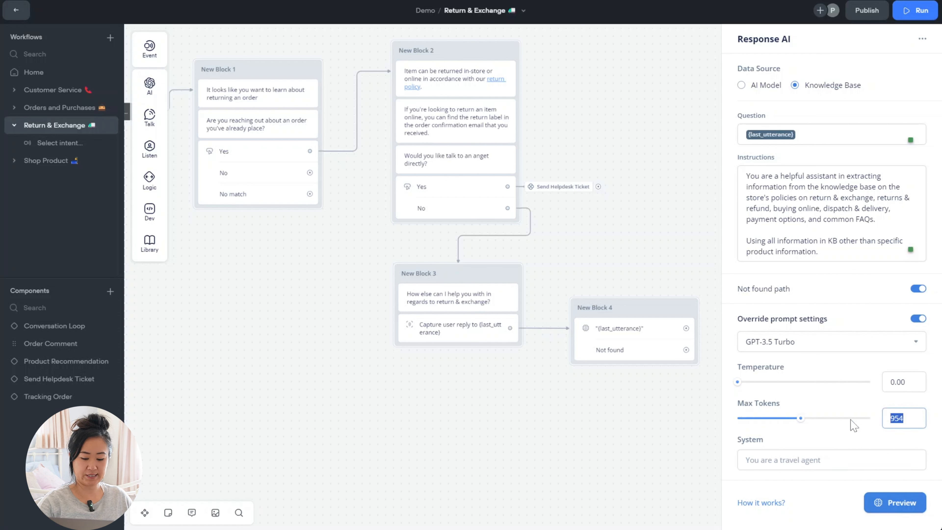
text(600)
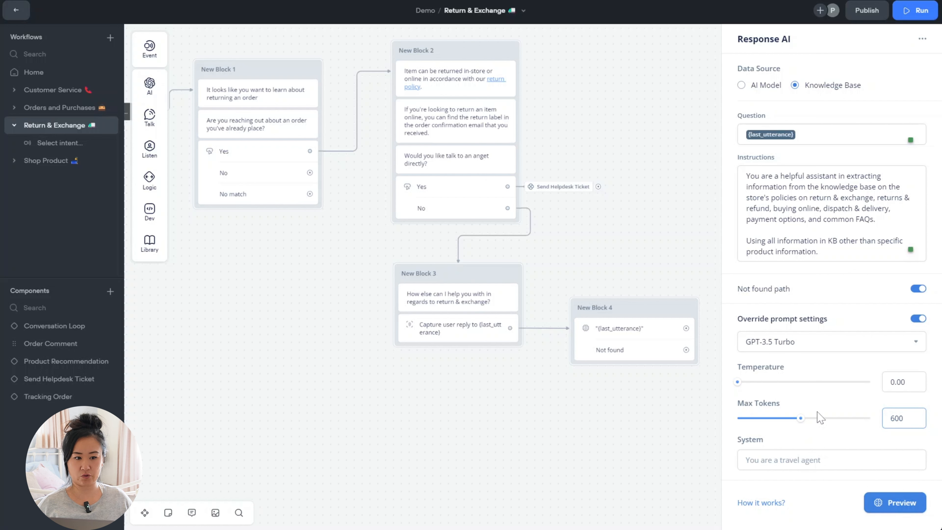
key(Return)
- Copy the full response instructions into the System prompt of the Response AI step
mouse_move(864, 446)
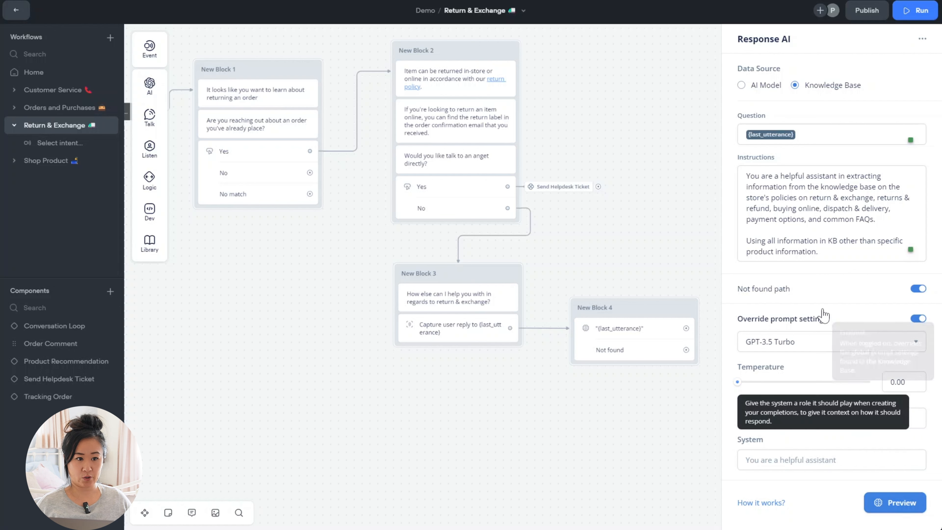
key(ctrl+a)
key(super+c)
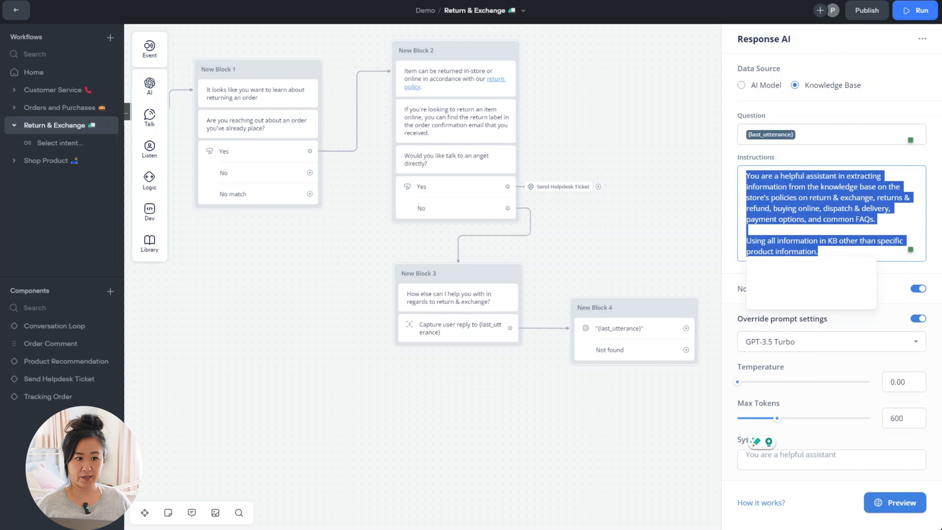
right_click(776, 190)
click(627, 235)
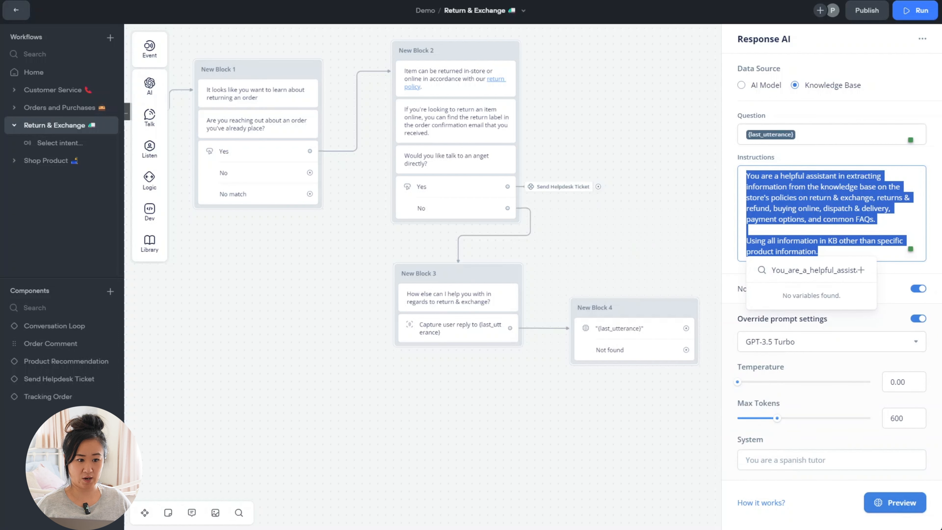
click(768, 462)
right_click(768, 463)
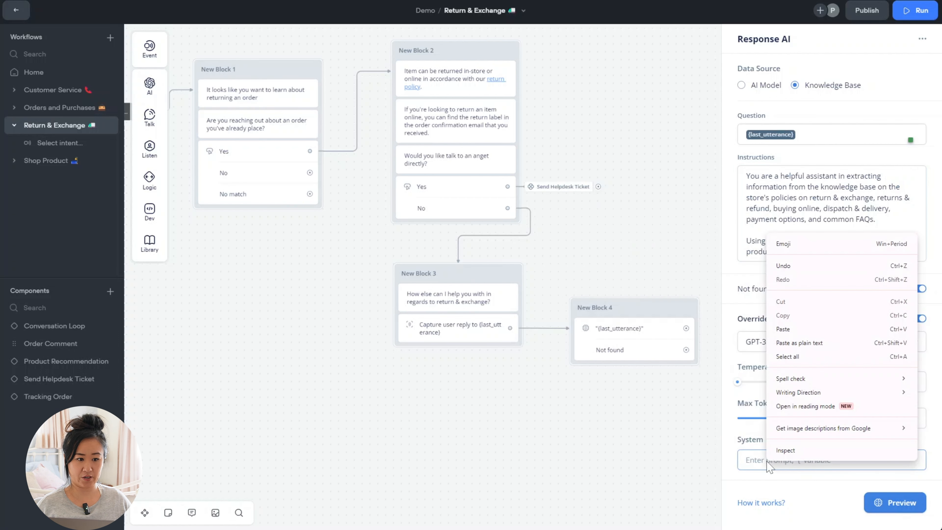
click(792, 330)
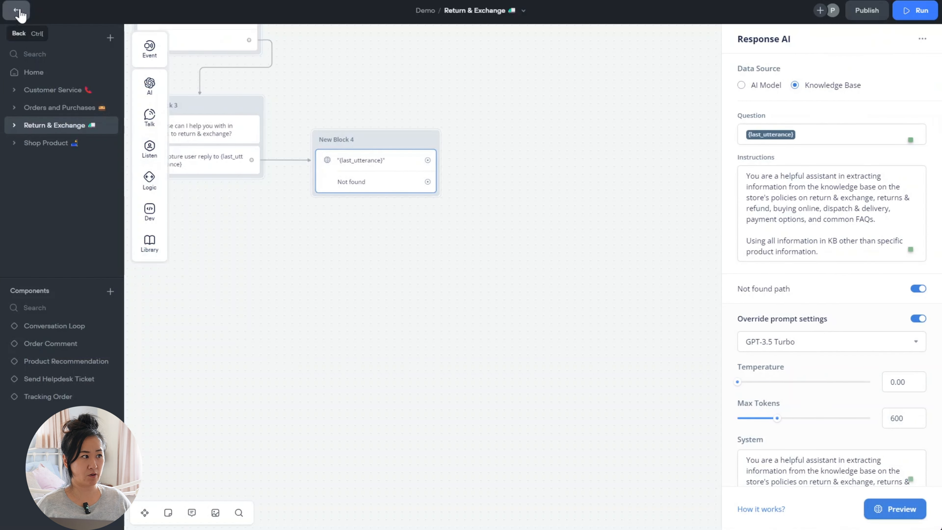
- Leave the Return & Exchange canvas for the agent's Knowledge base and show the available types of new data source
click(17, 11)
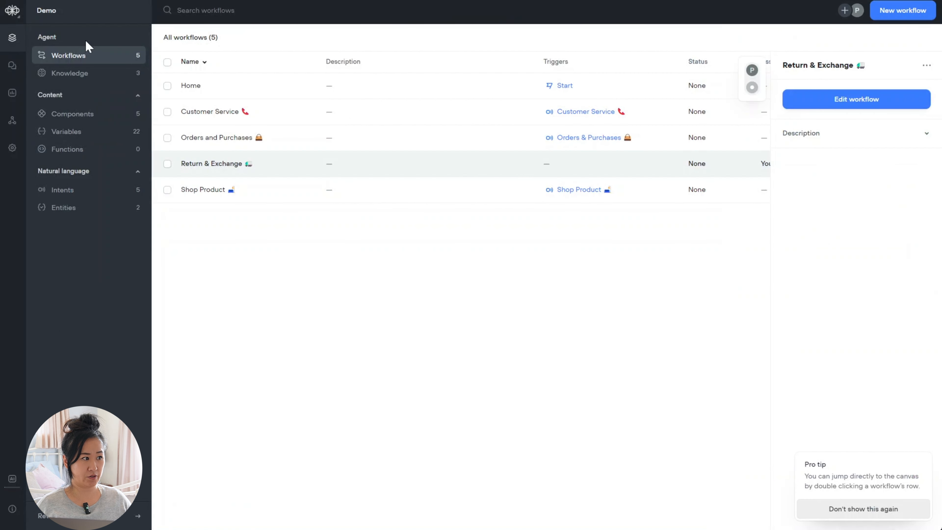
click(87, 74)
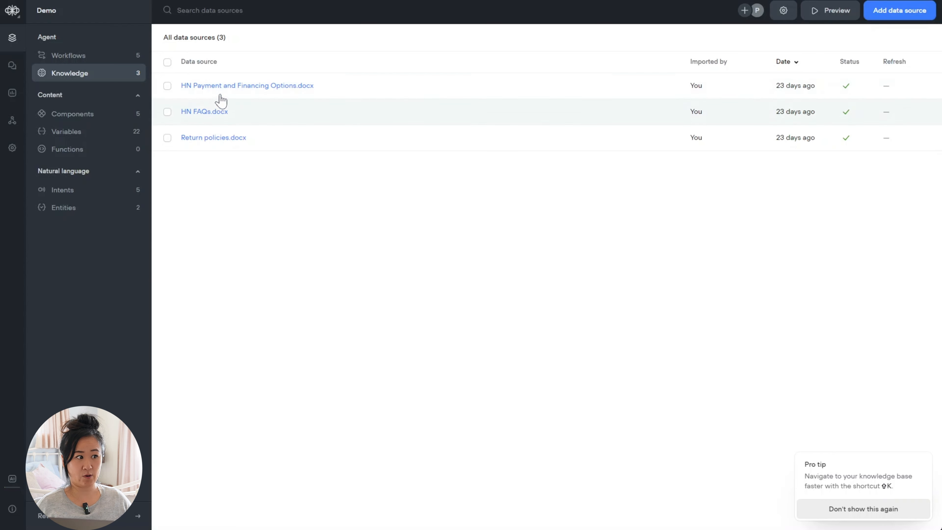
click(898, 12)
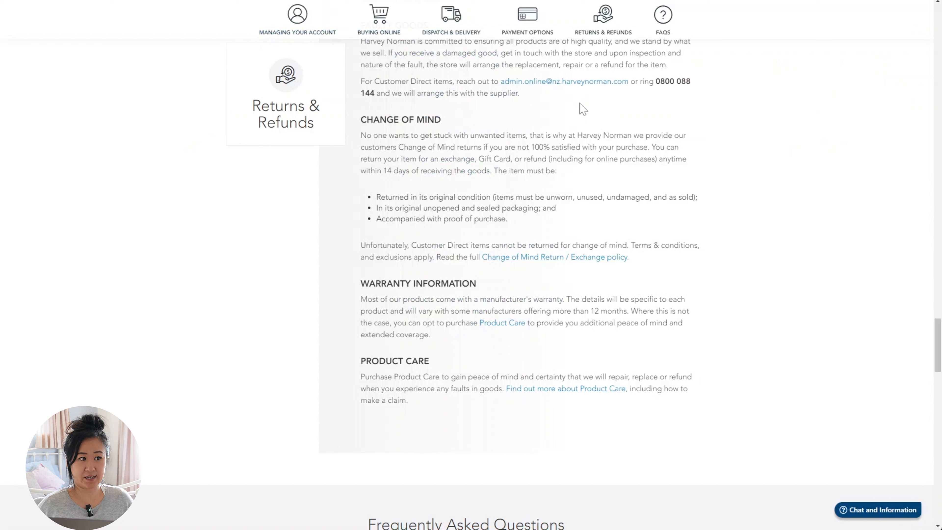
- Review the Returns & Refunds policy text on the Harvey Norman website as source material and return to the Knowledge base
right_click(786, 138)
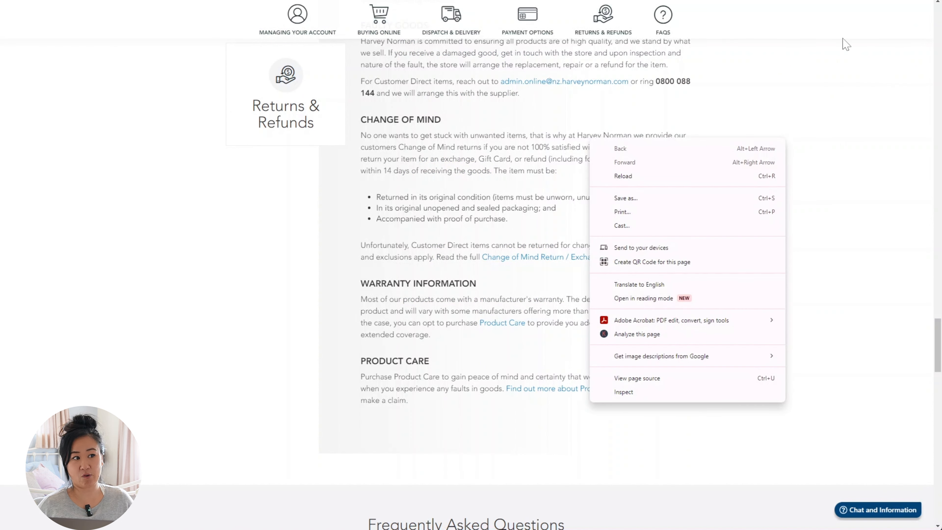
click(846, 55)
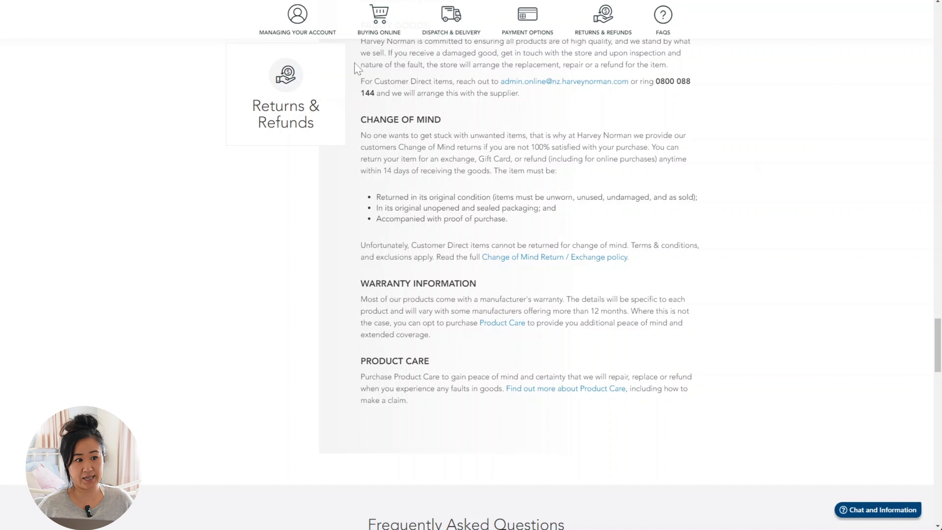
drag(355, 64, 716, 329)
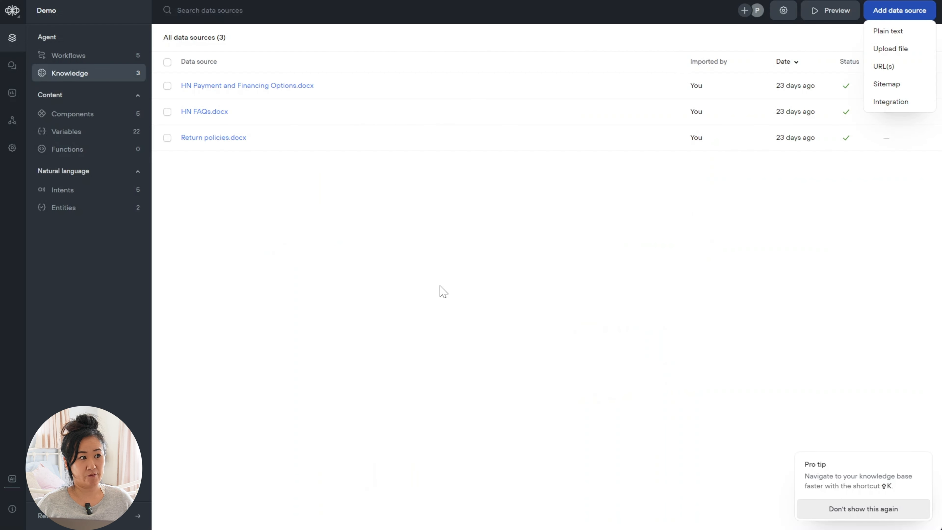
click(481, 297)
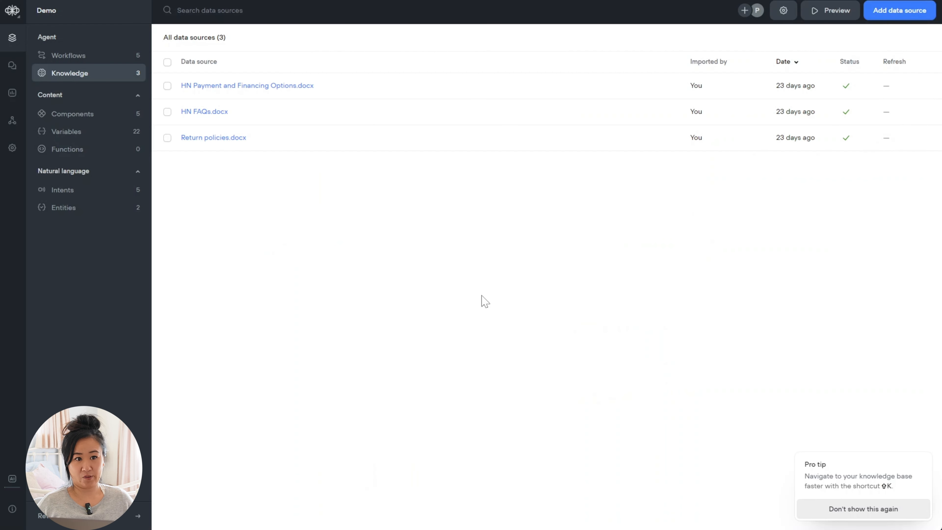
- Inspect the file upload option for a new data source and its supported file types without importing anything
click(919, 16)
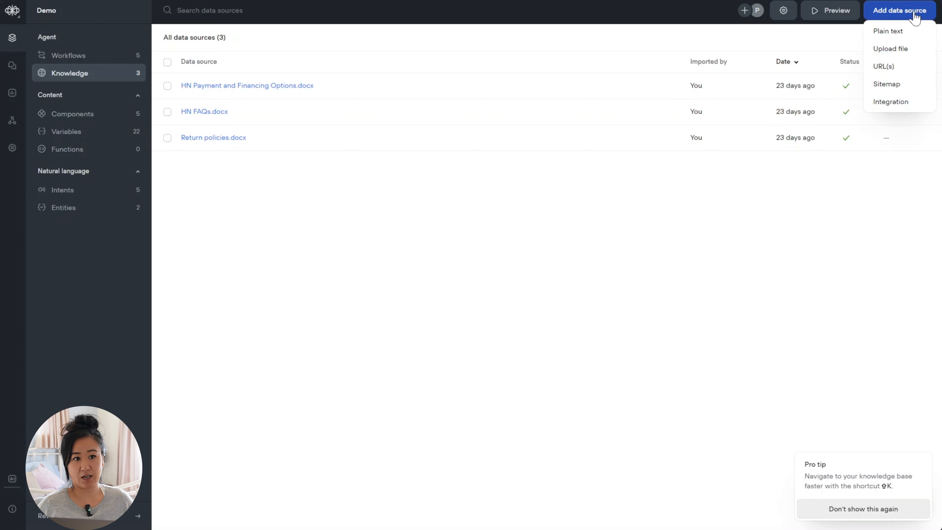
click(908, 50)
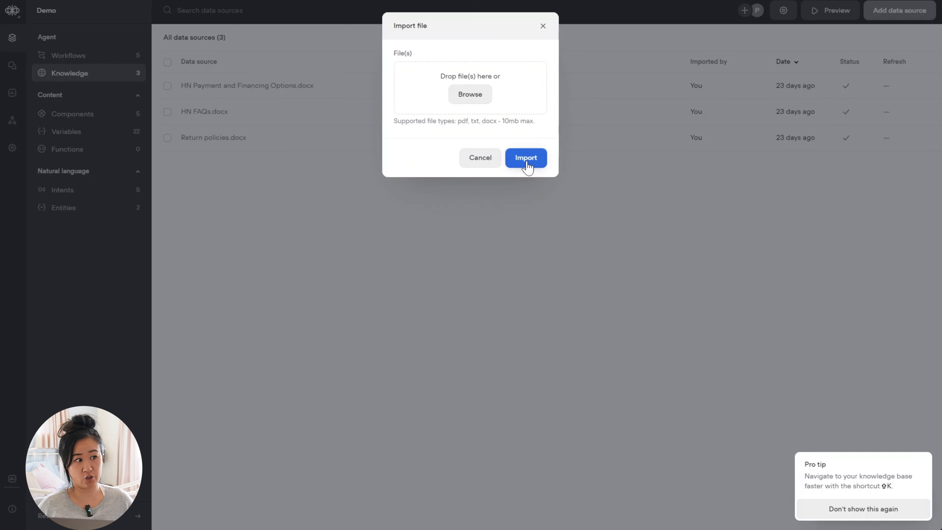
click(495, 157)
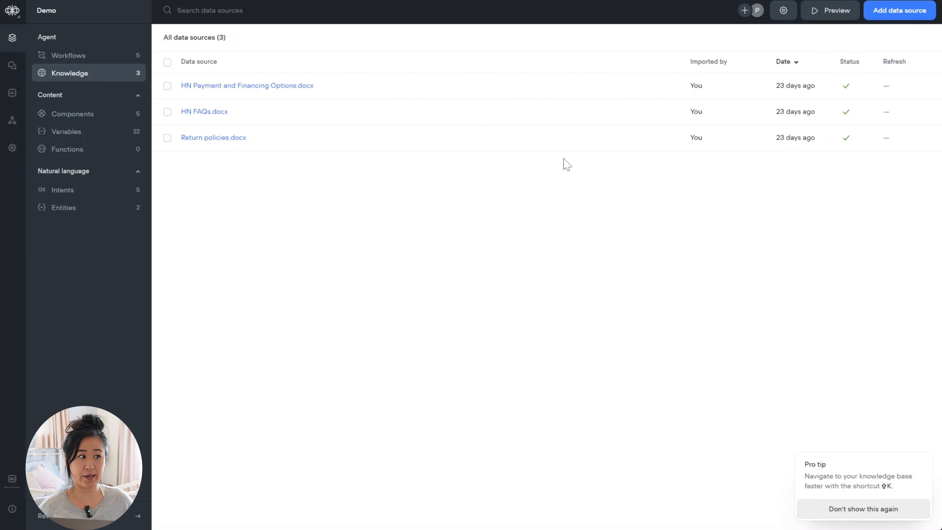
- Open the HN Payment and Financing Options.docx data source and read through its text chunks
right_click(311, 87)
click(490, 150)
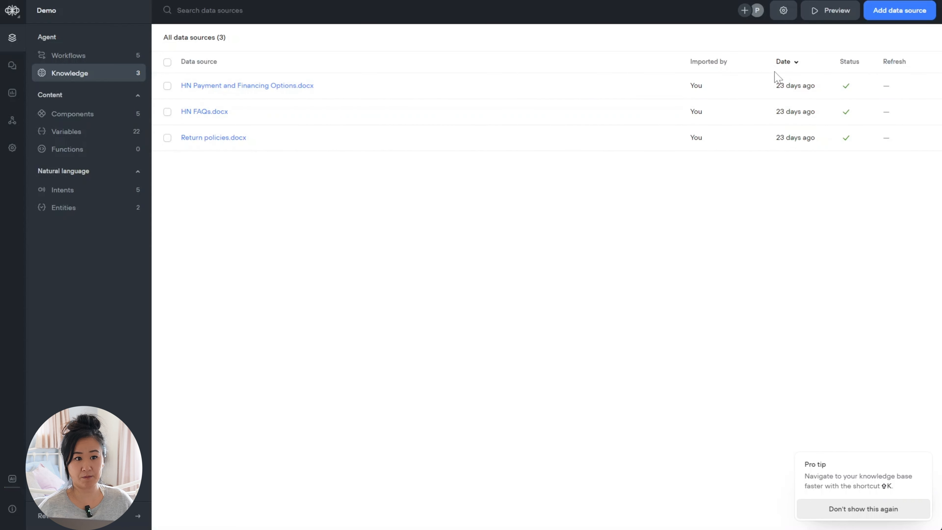
click(808, 87)
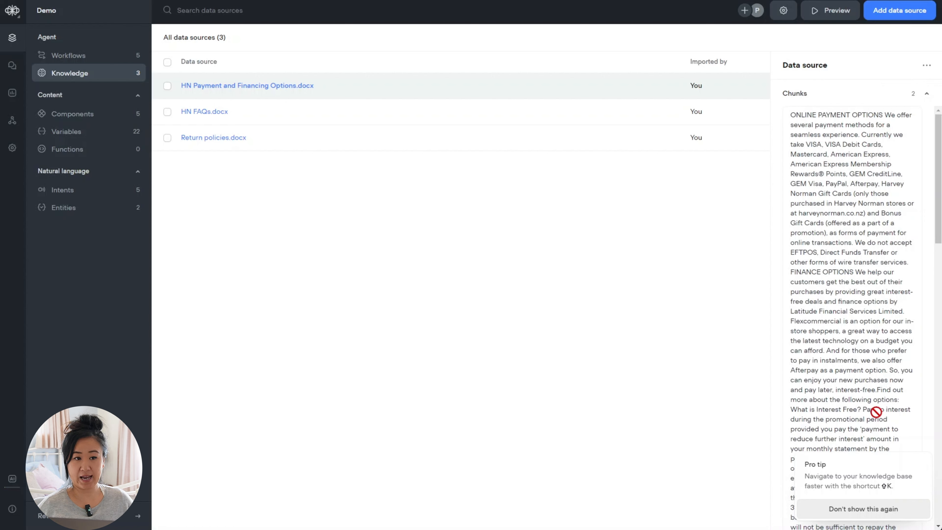
scroll(857, 292, down, 10)
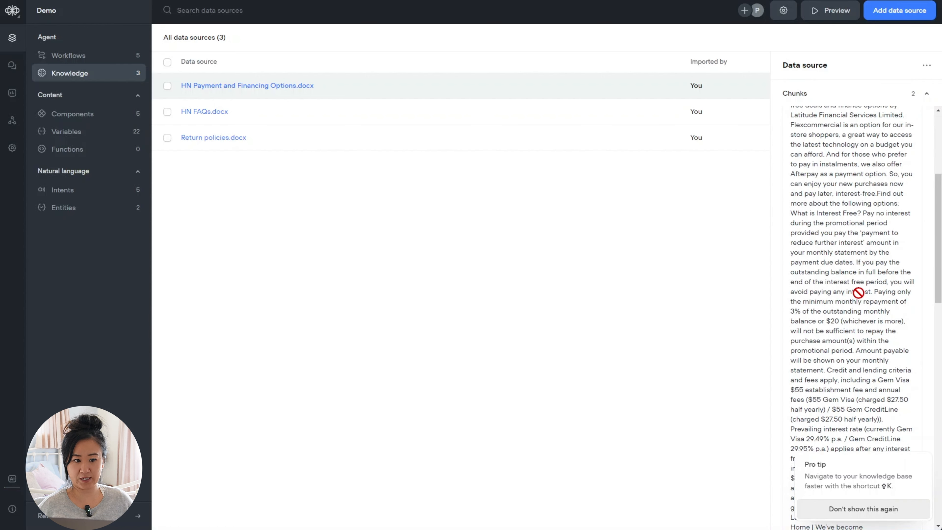
- Read the remaining chunk text of the payment and financing document and close its details
scroll(859, 292, down, 8)
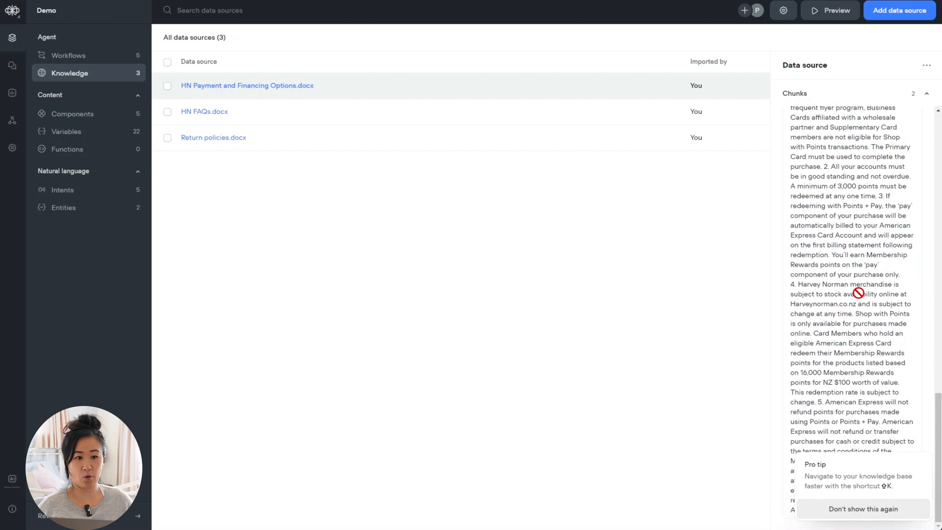
scroll(890, 312, up, 10)
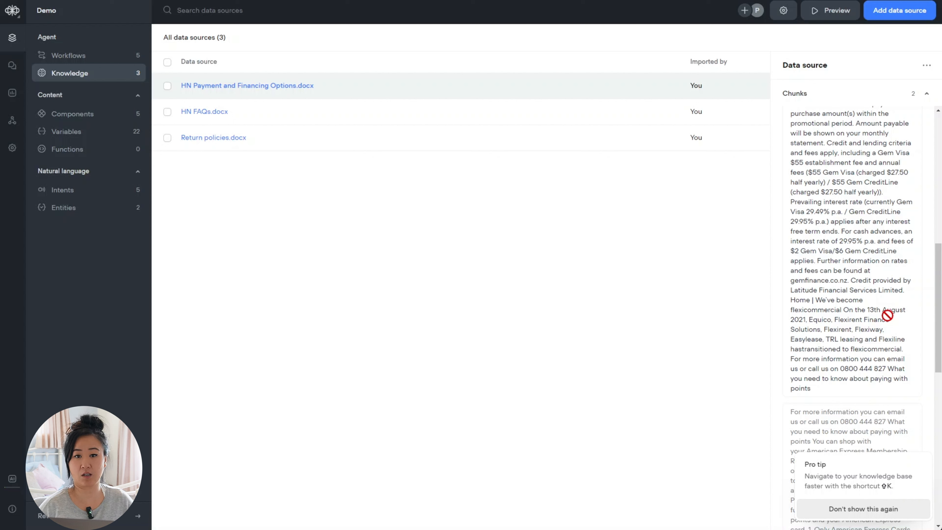
click(690, 312)
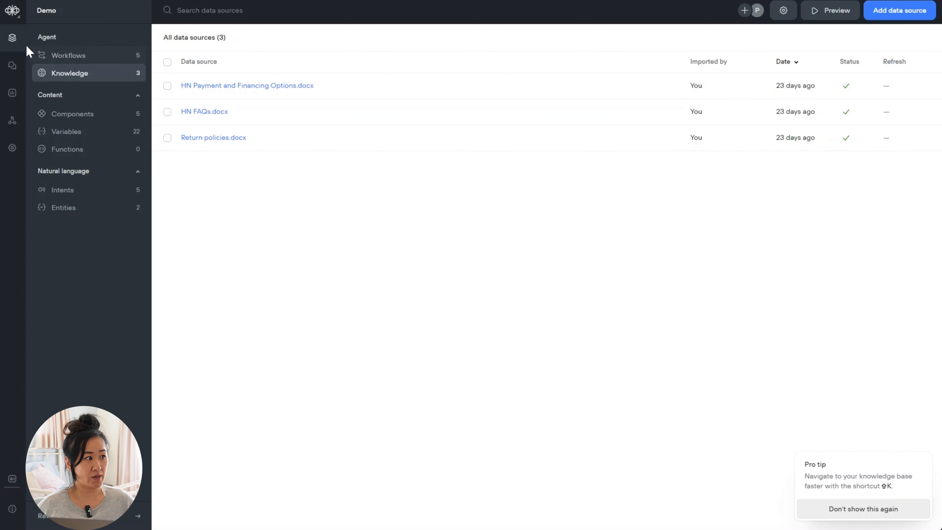
- Return to the agent's workflows and open the Return & Exchange workflow for editing
click(79, 56)
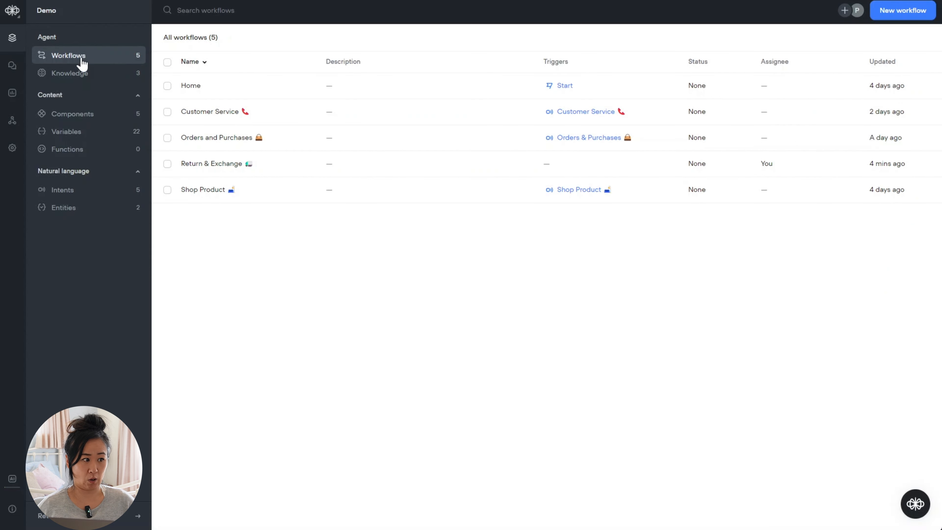
click(553, 166)
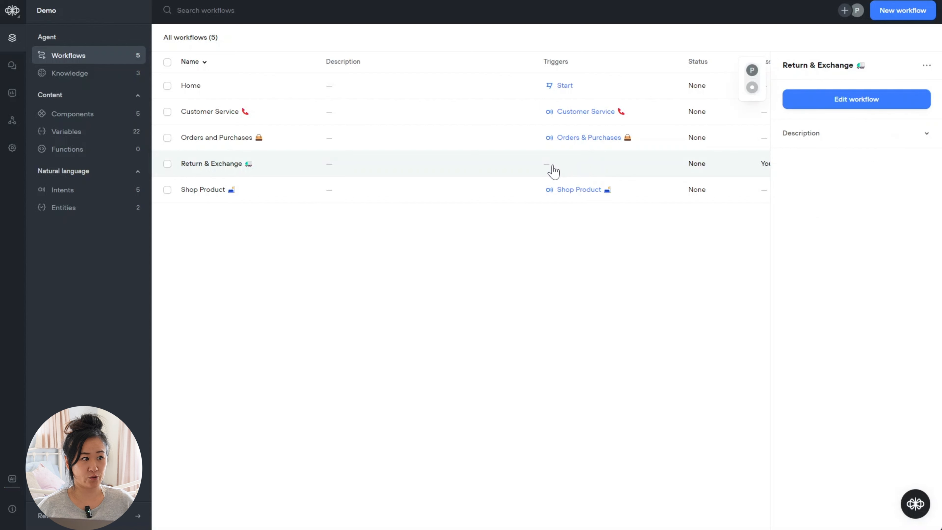
click(837, 108)
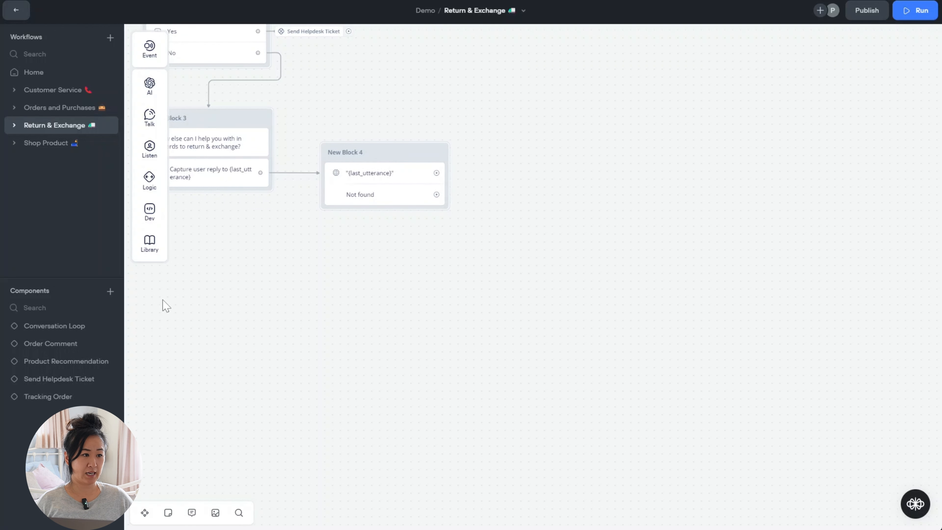
- Preview the Response AI step's answer with last_utterance set to "What are your payment options?"
click(384, 173)
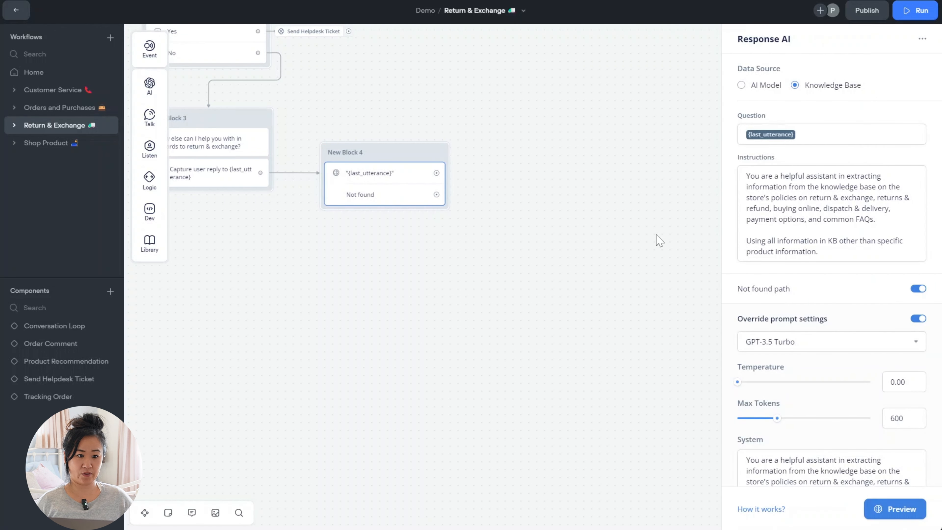
click(905, 514)
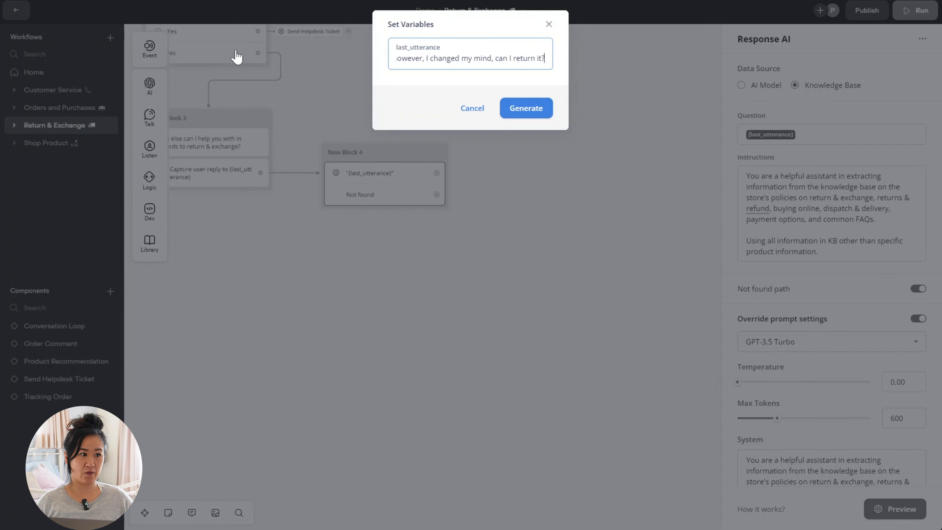
click(416, 58)
drag(397, 58, 634, 57)
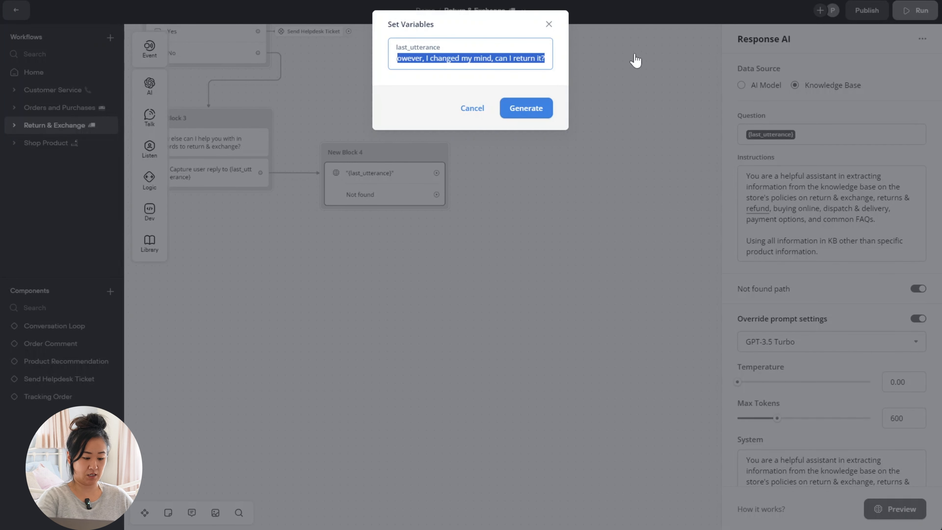
key(BackSpace)
key(BackSpace)
key(BackSpace)
key(BackSpace)
key(BackSpace)
key(BackSpace)
key(BackSpace)
key(BackSpace)
key(BackSpace)
key(BackSpace)
key(BackSpace)
key(BackSpace)
key(BackSpace)
key(BackSpace)
key(BackSpace)
key(BackSpace)
key(BackSpace)
key(BackSpace)
key(BackSpace)
key(BackSpace)
key(BackSpace)
key(BackSpace)
key(BackSpace)
key(BackSpace)
key(BackSpace)
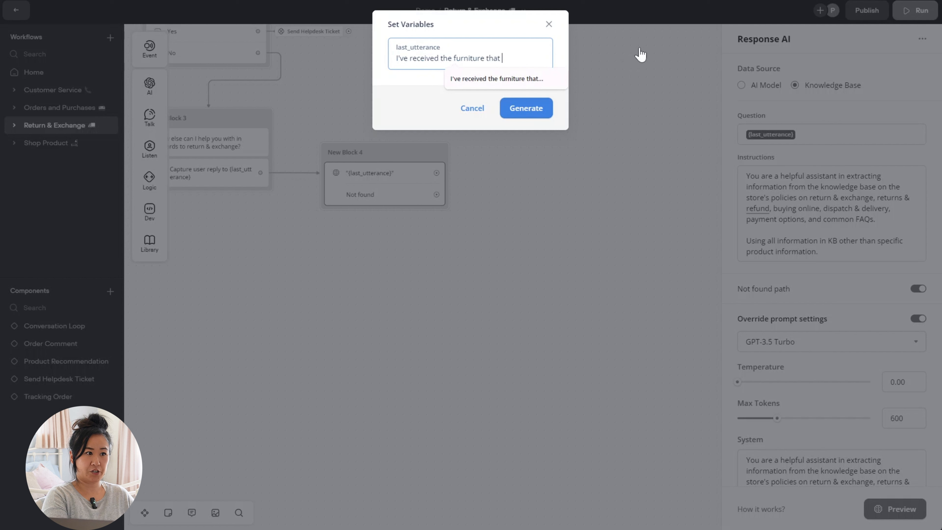
key(BackSpace)
key(BackSpace)
key(BackSpace)
key(BackSpace)
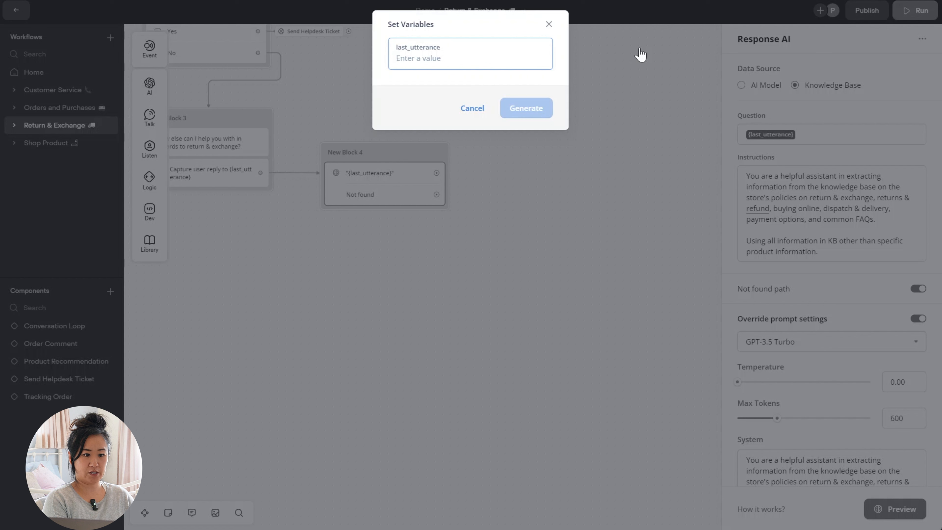
text(Wha)
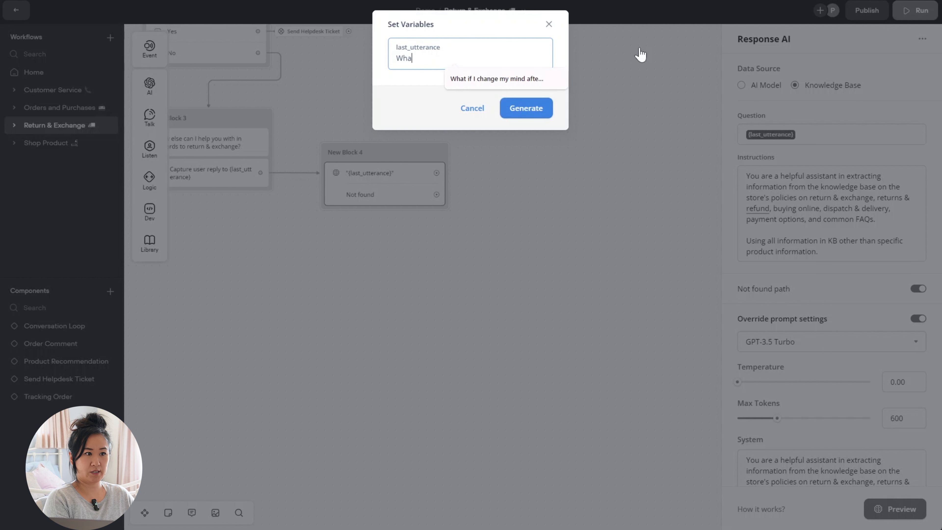
text(t are your )
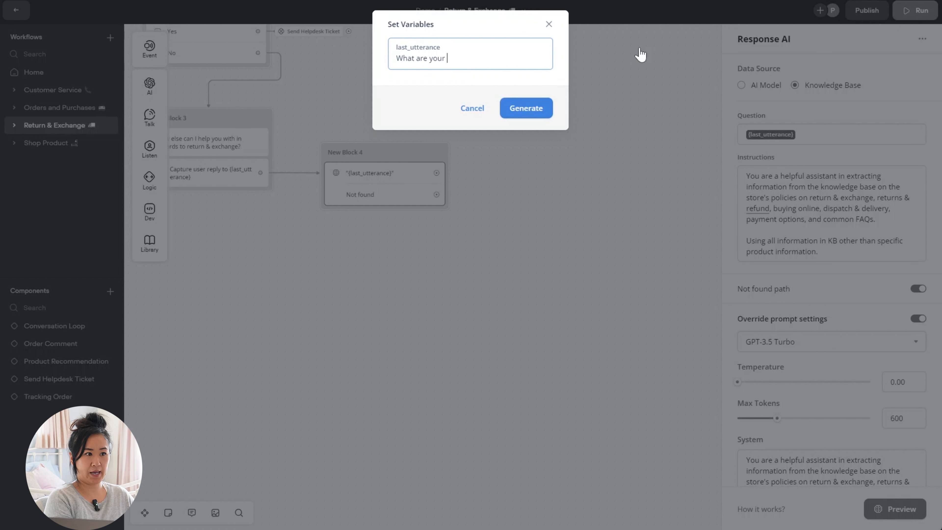
text(payment options)
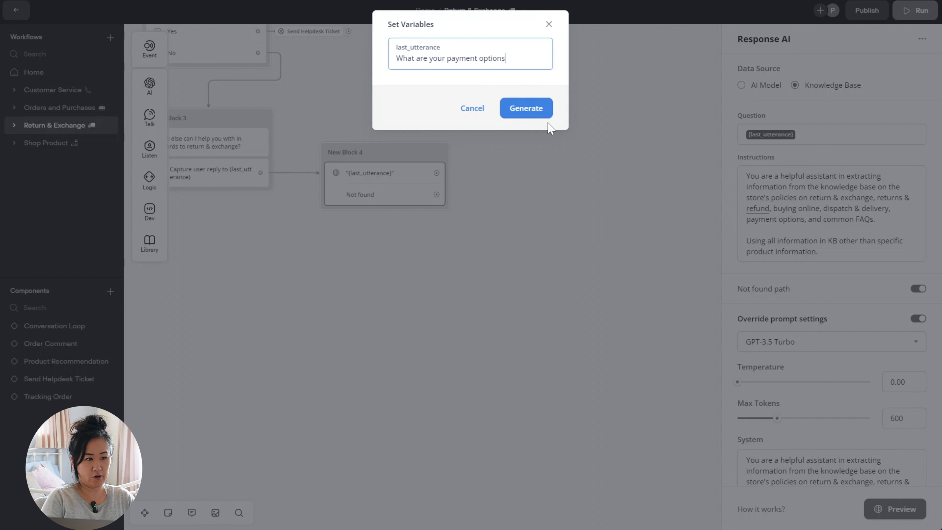
text(?)
click(525, 112)
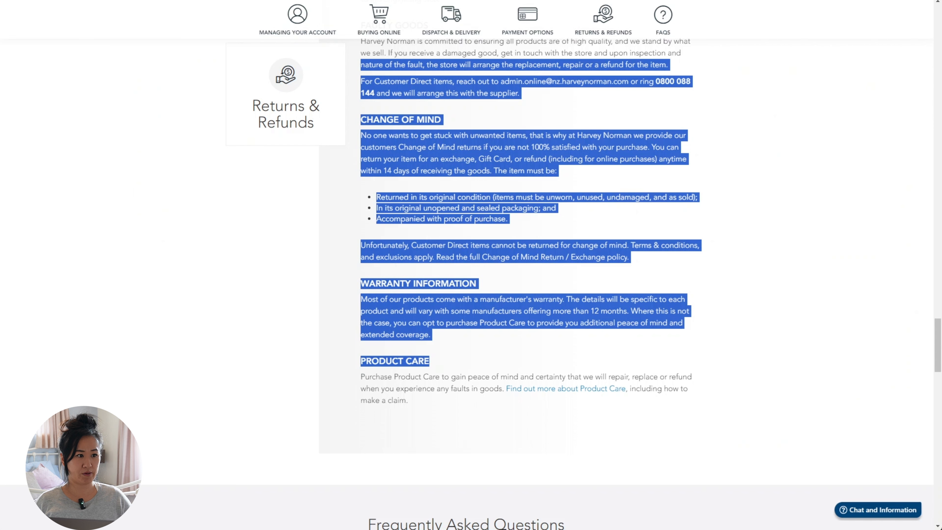
- Compare the generated answer with the Online Payment Options text on the Harvey Norman website, then return to the canvas and close the Response AI settings
click(525, 29)
drag(360, 80, 718, 140)
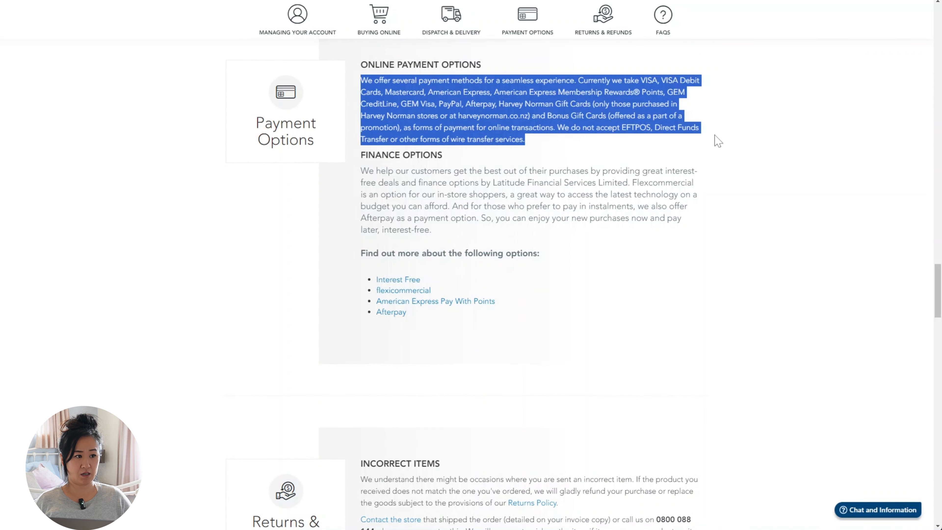
click(751, 229)
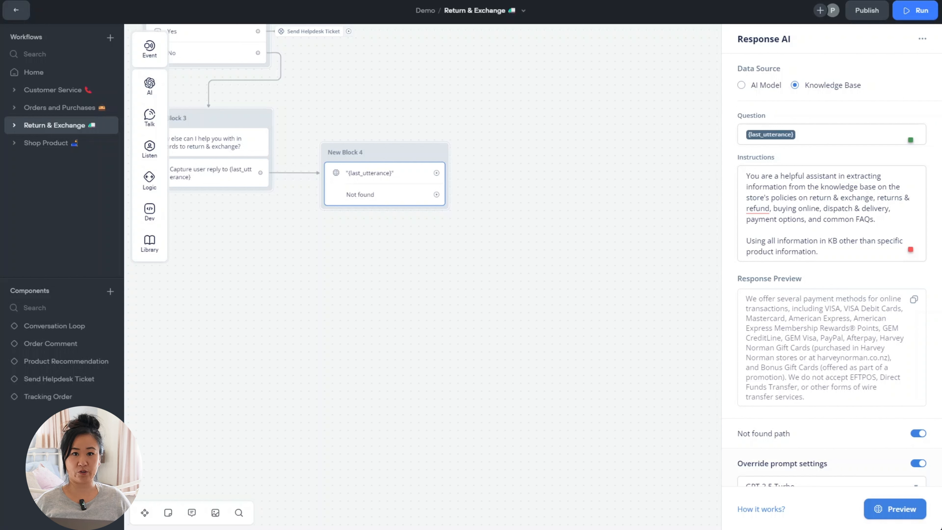
click(534, 414)
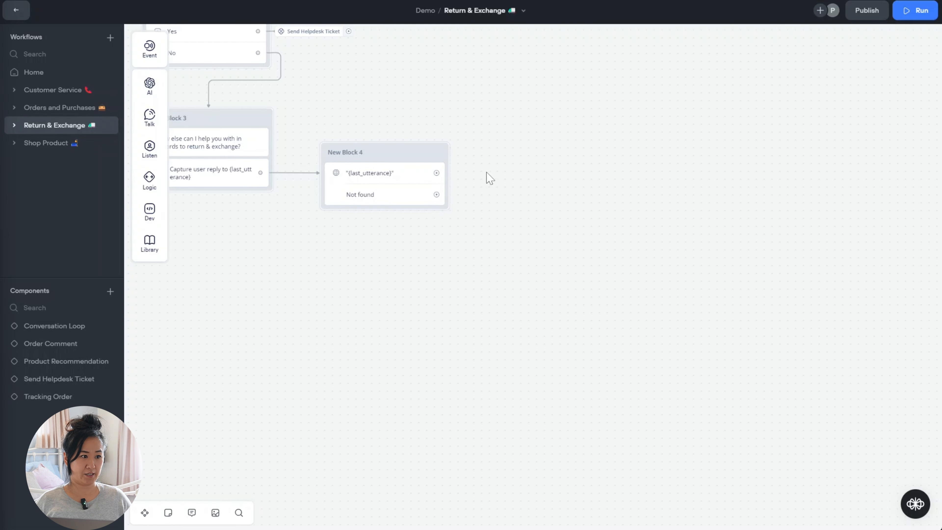
- Connect the Response AI's found path to a new text block reading "Did that answer your questions?" and align it with the Response AI block
drag(436, 173, 479, 172)
mouse_move(530, 207)
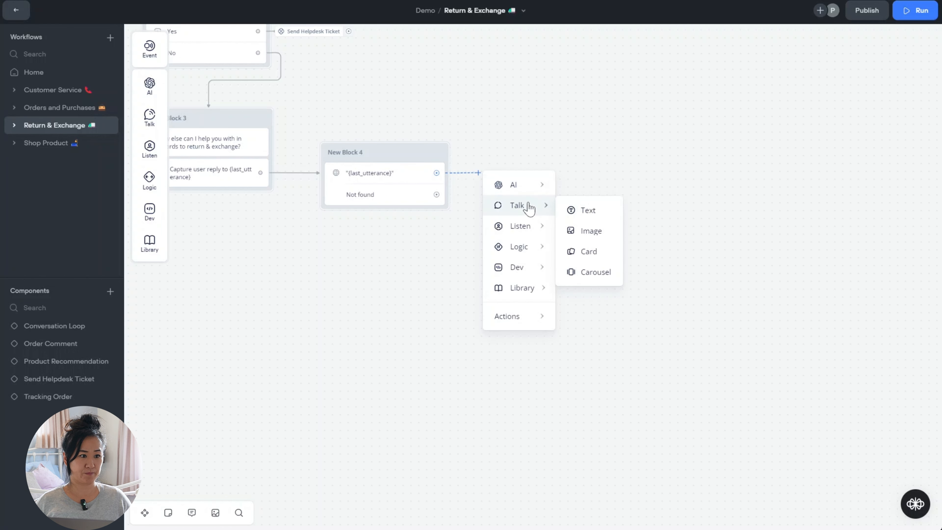
click(594, 211)
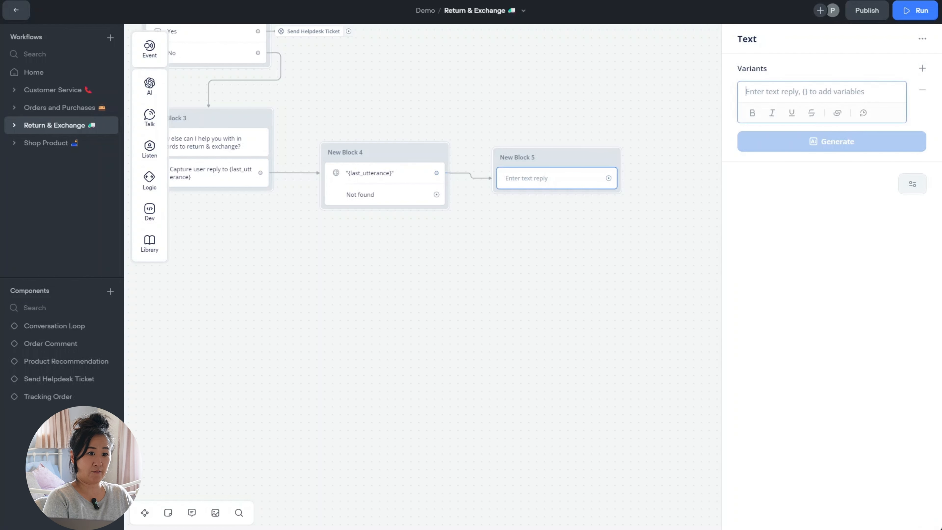
text(Did )
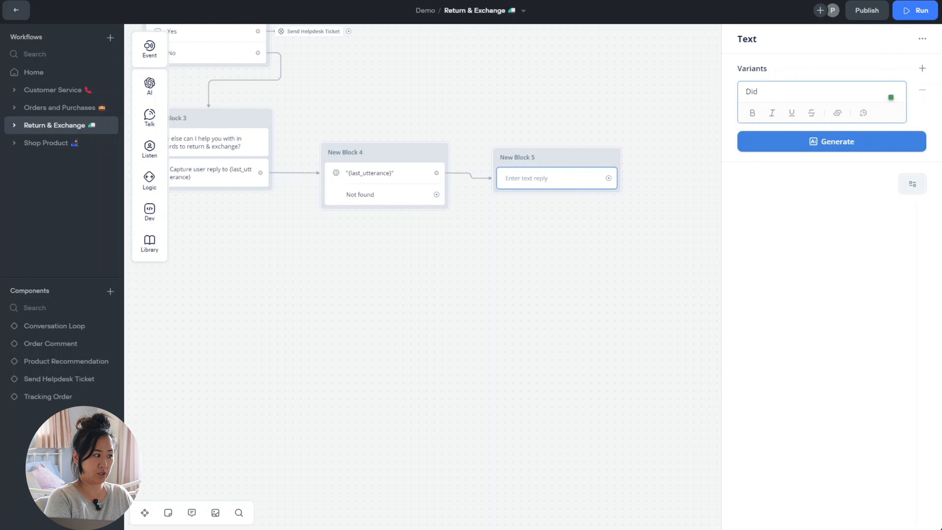
text(that a)
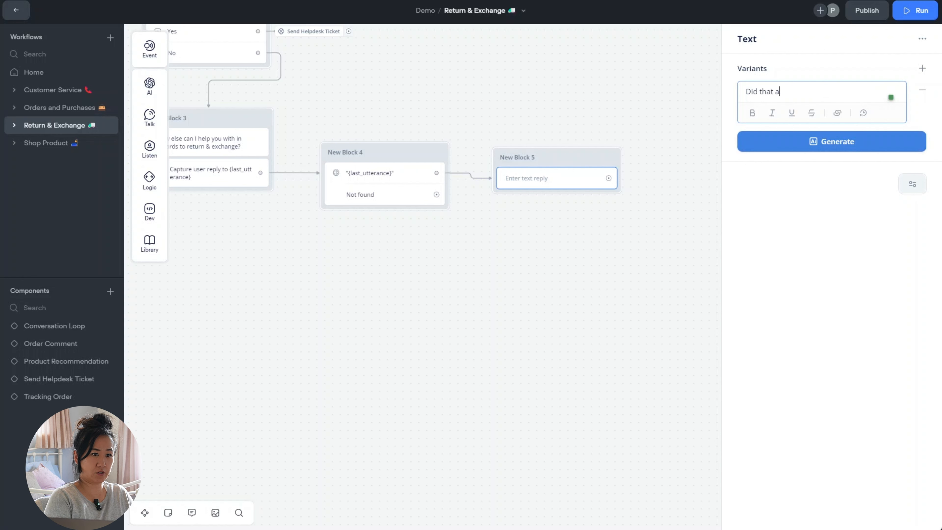
text(nswer your questions?)
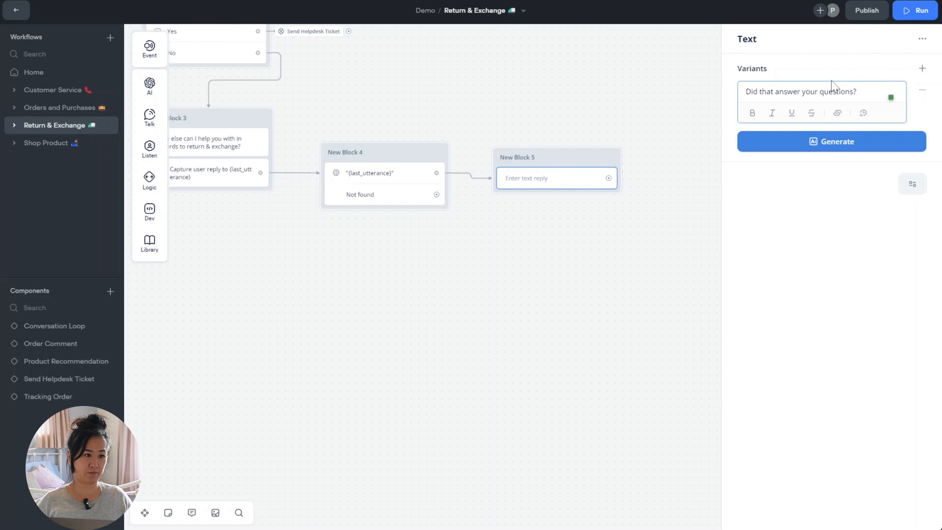
click(513, 333)
drag(553, 147, 553, 141)
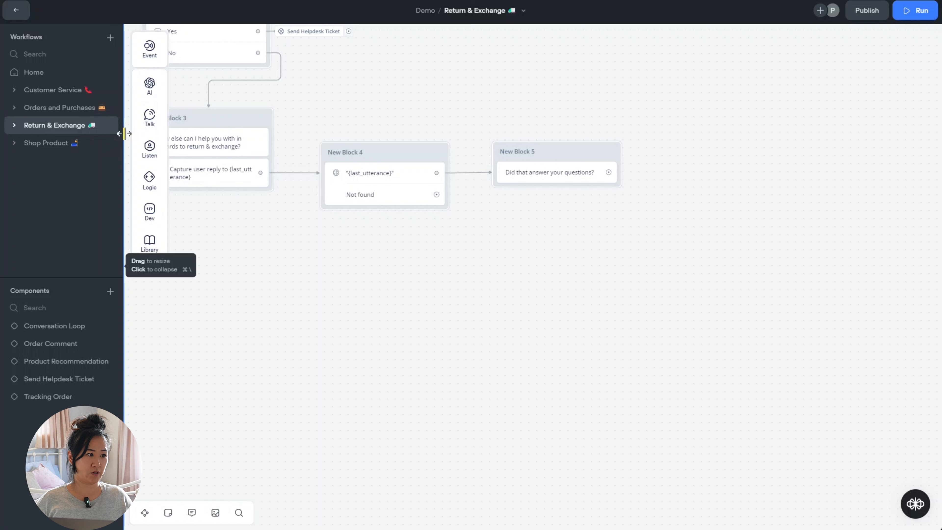
- Add a second text to the new block reading "Do you have any other questions about return & exchange?"
mouse_move(150, 153)
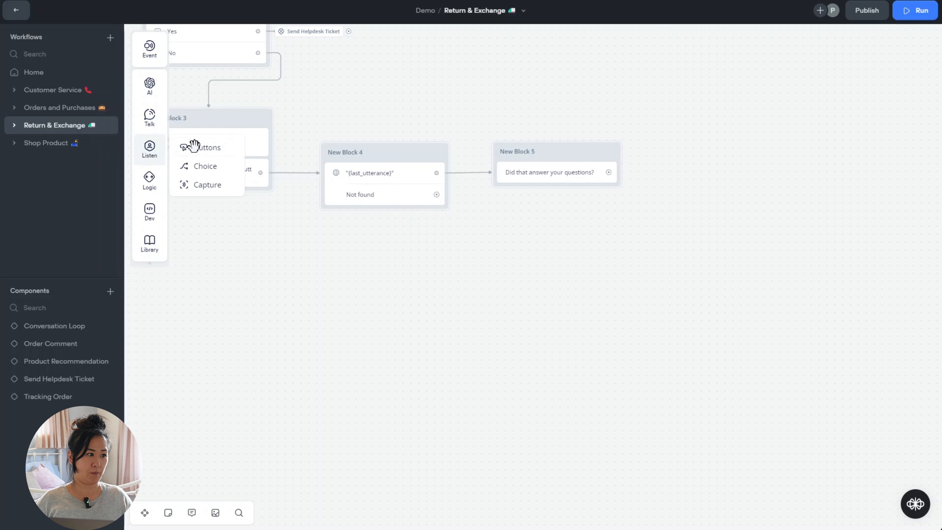
mouse_move(153, 121)
drag(200, 113, 564, 202)
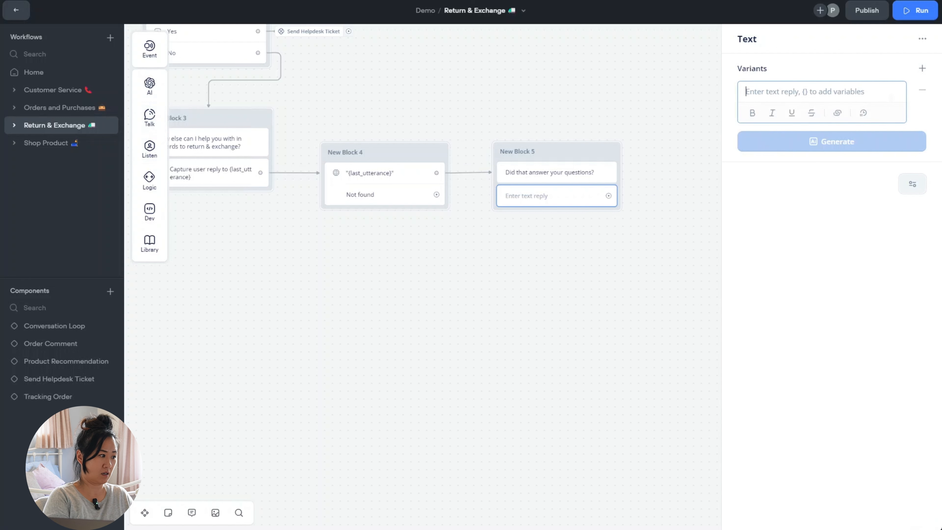
text(Do you have any other quest)
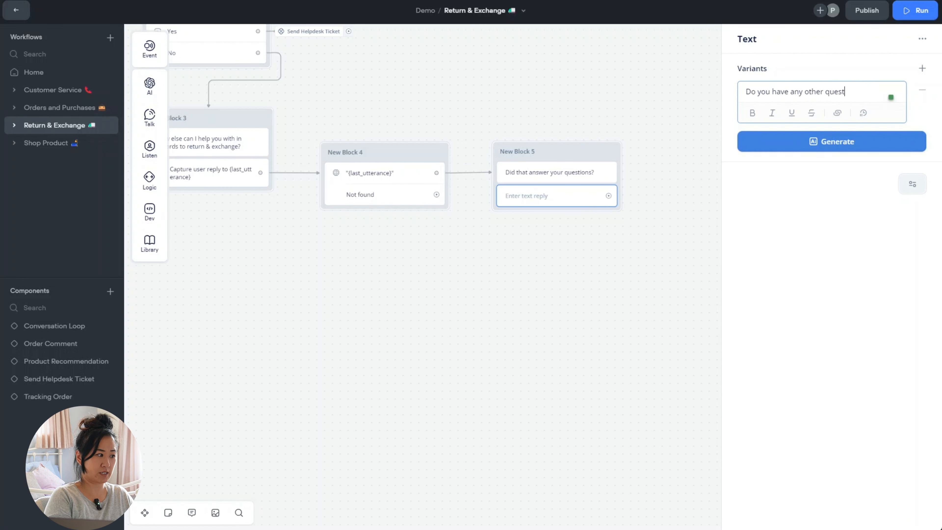
text(ions about)
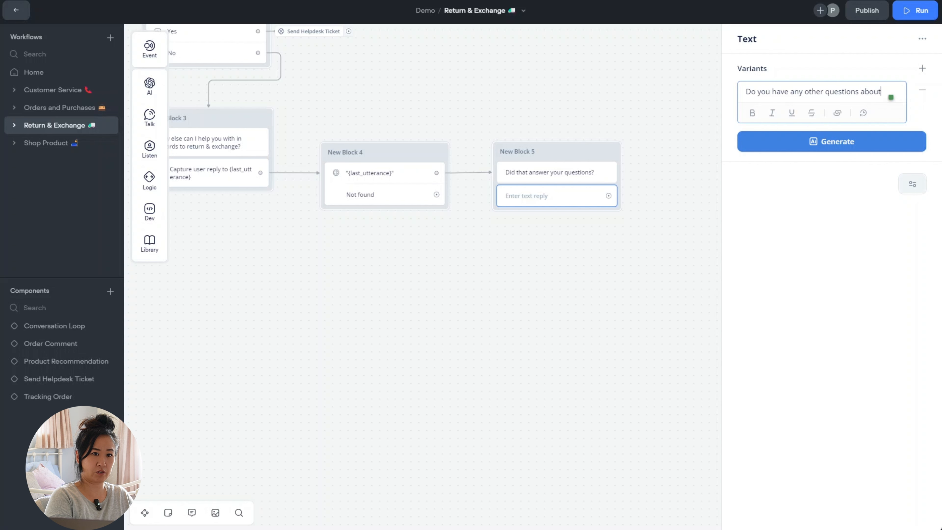
text( return )
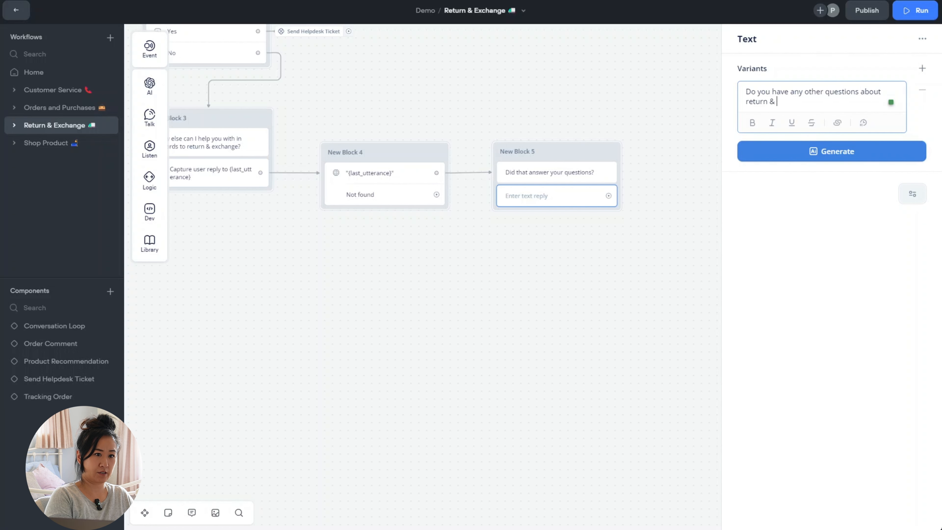
text(& exchange?)
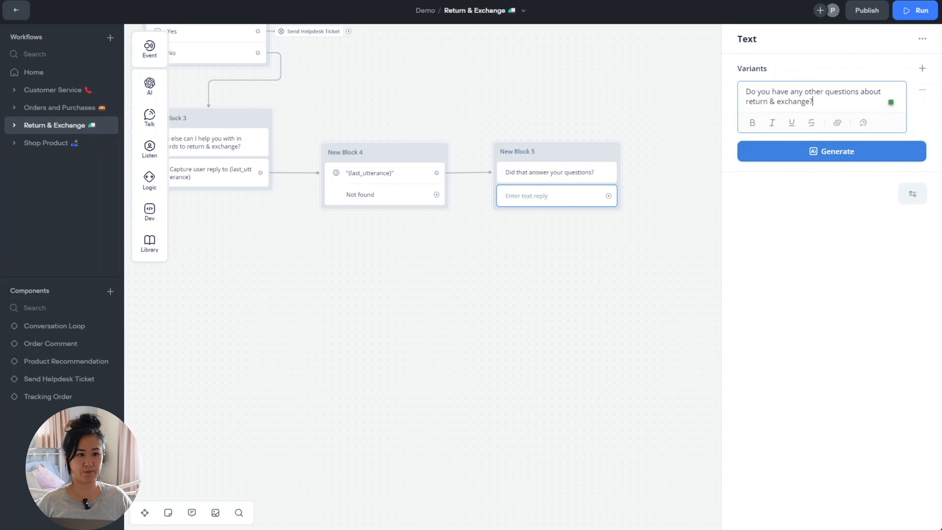
click(278, 296)
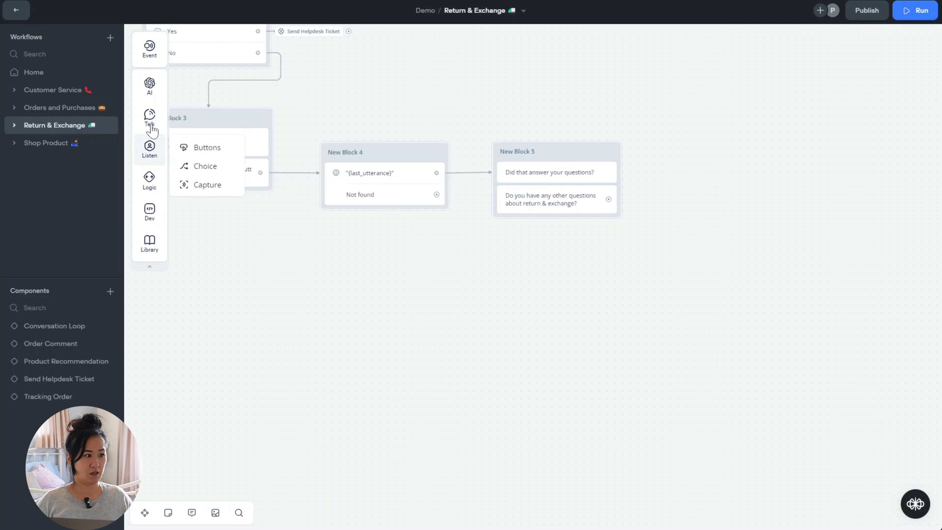
- Add a Buttons step with "Yes" and "No" options under the "Do you have any other questions about return & exchange?" text
mouse_move(145, 120)
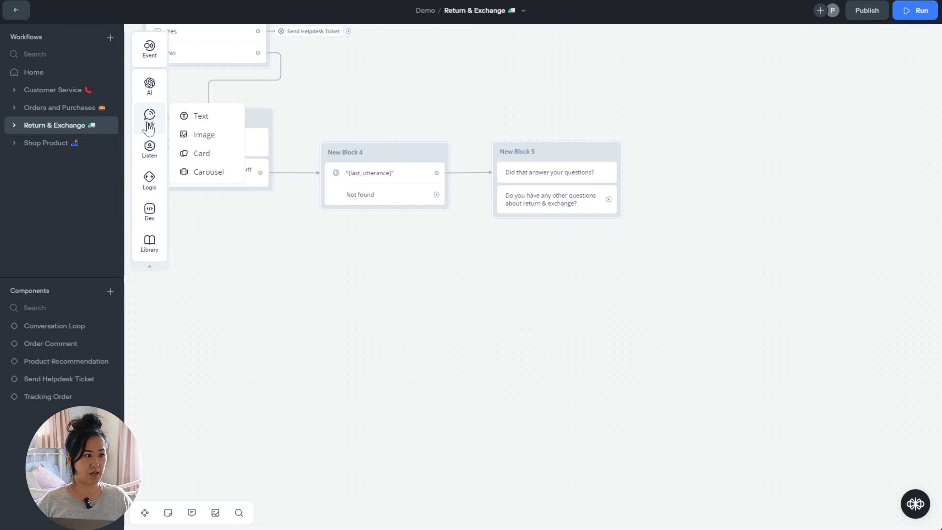
mouse_move(148, 150)
drag(204, 148, 627, 221)
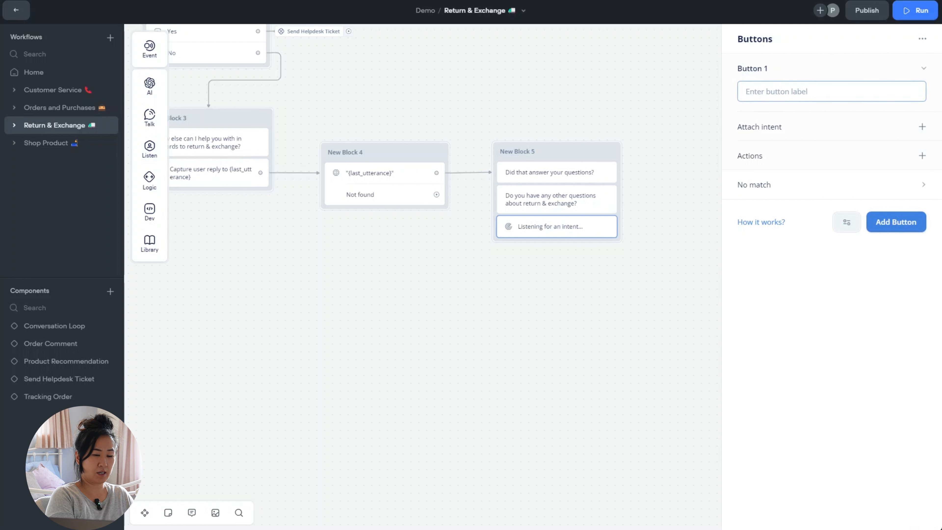
text(Yes)
click(848, 296)
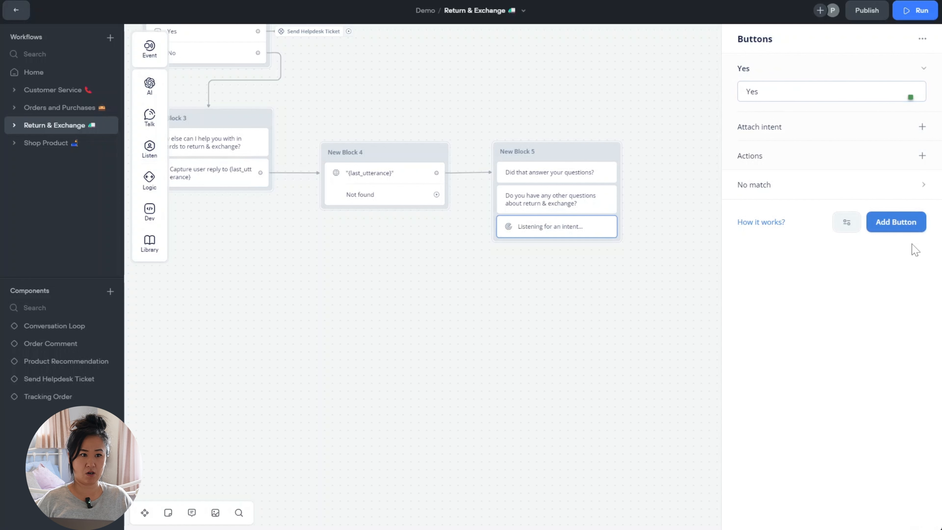
click(893, 224)
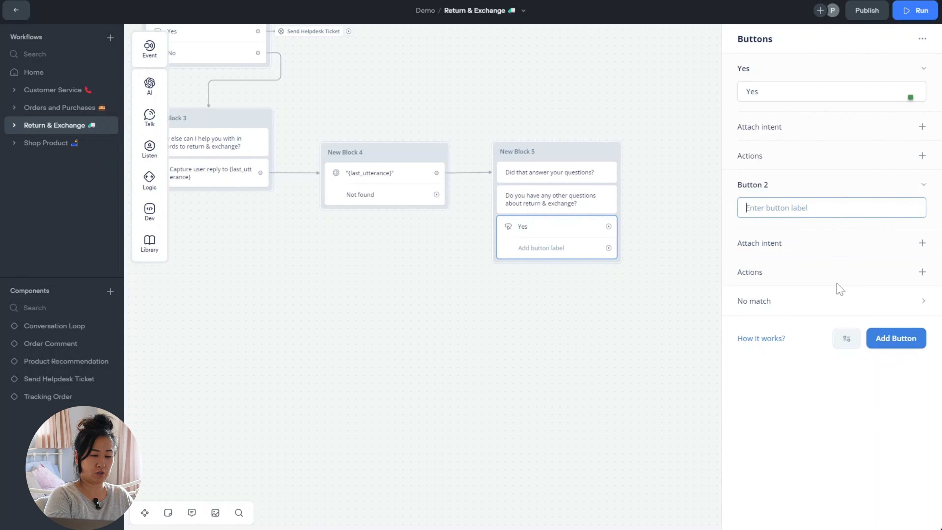
text(No)
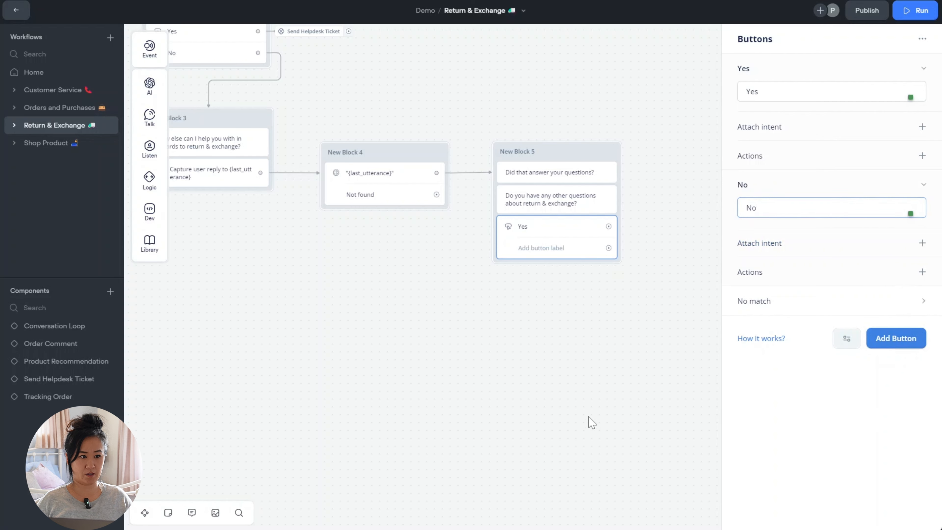
click(591, 422)
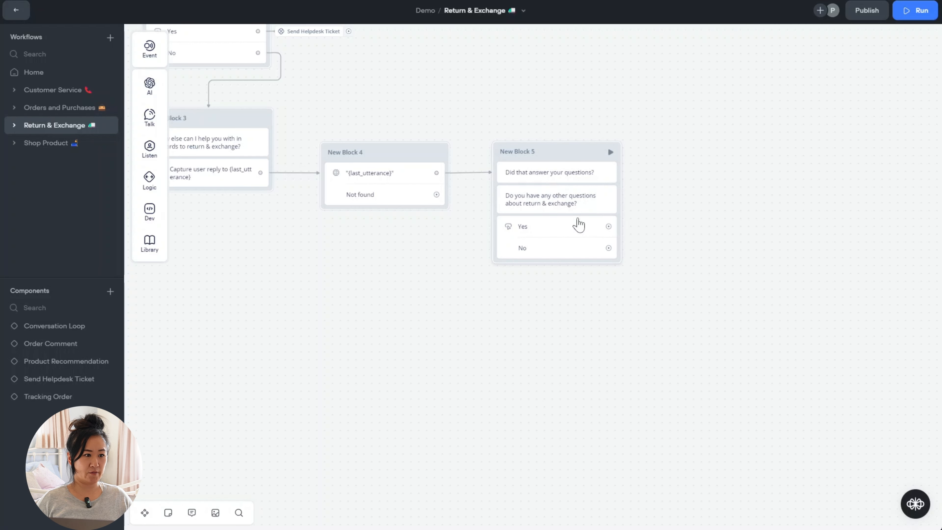
- Connect the follow-up block's Yes option back to New Block 3, routing the connector line around the right side and above the blocks
drag(379, 393, 418, 397)
scroll(415, 399, down, 3)
drag(343, 404, 459, 412)
scroll(442, 409, down, 1)
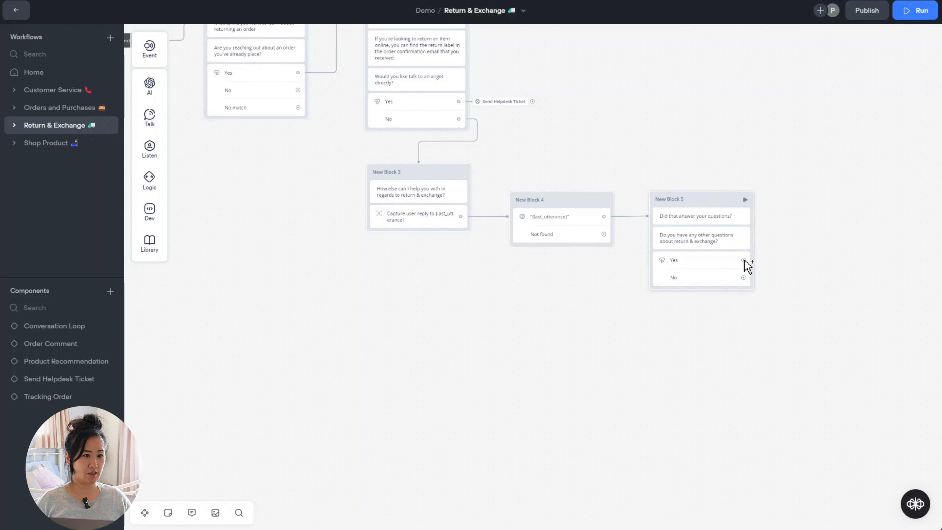
drag(745, 260, 469, 174)
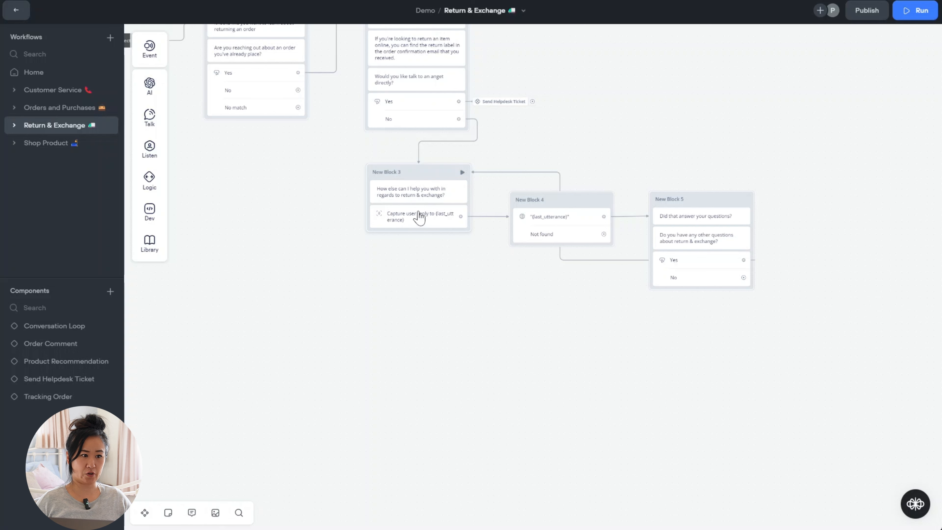
click(631, 261)
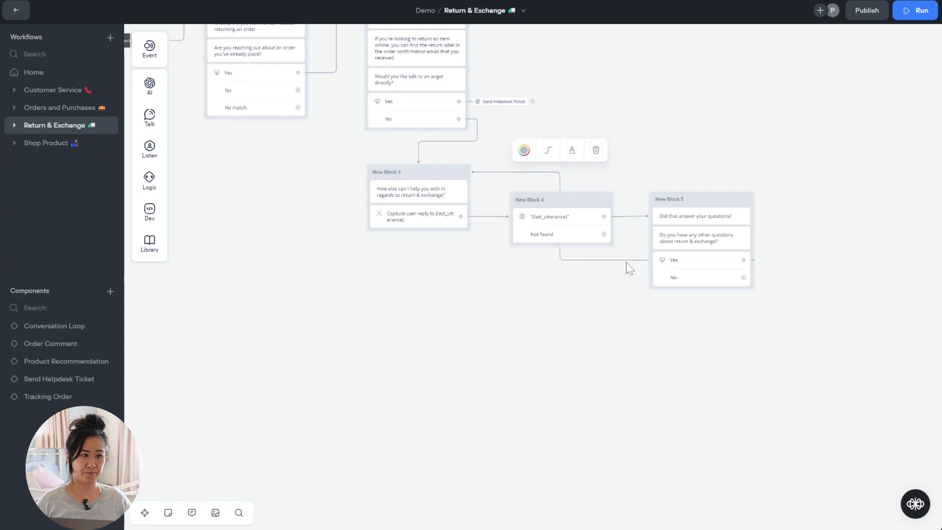
drag(560, 181, 780, 171)
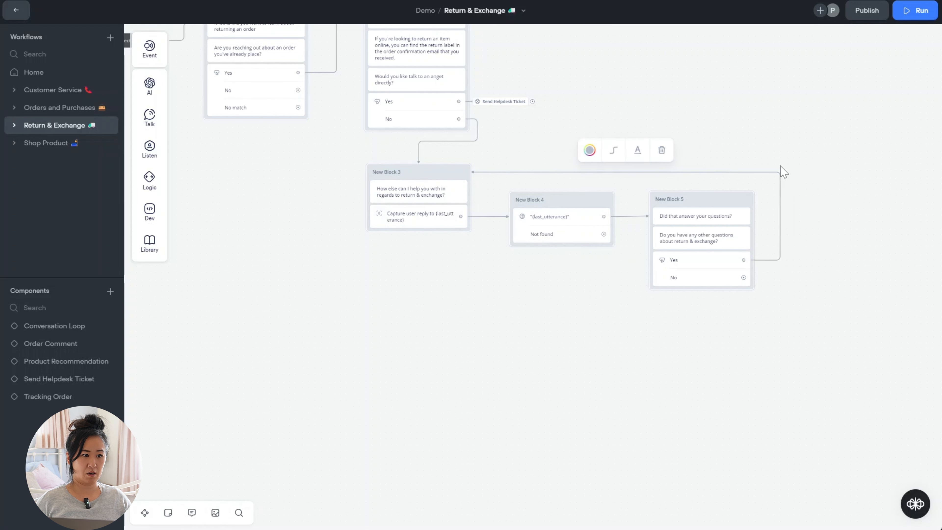
click(732, 183)
- Rename New Block 3 as "Open Ended Question" and set its block color to the pink-red theme
drag(401, 172, 372, 172)
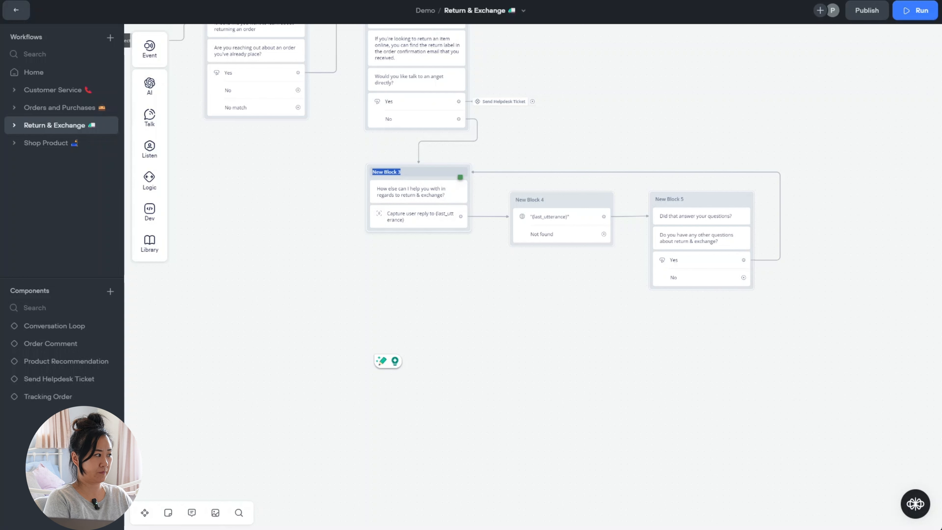
text(Open Ended Question)
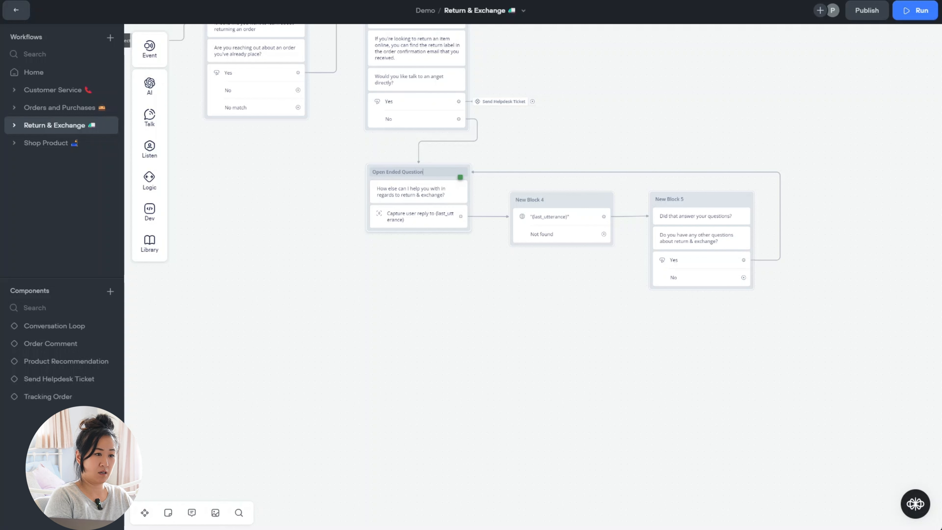
right_click(432, 173)
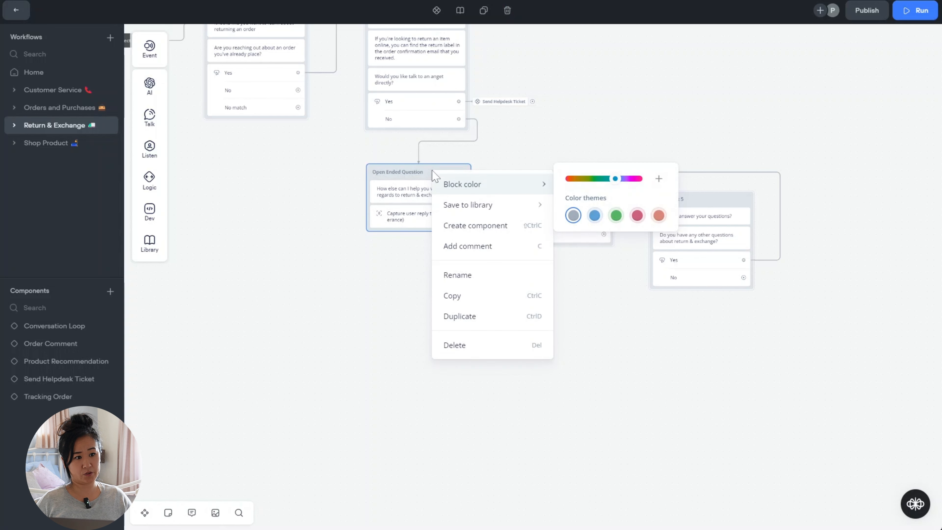
click(637, 216)
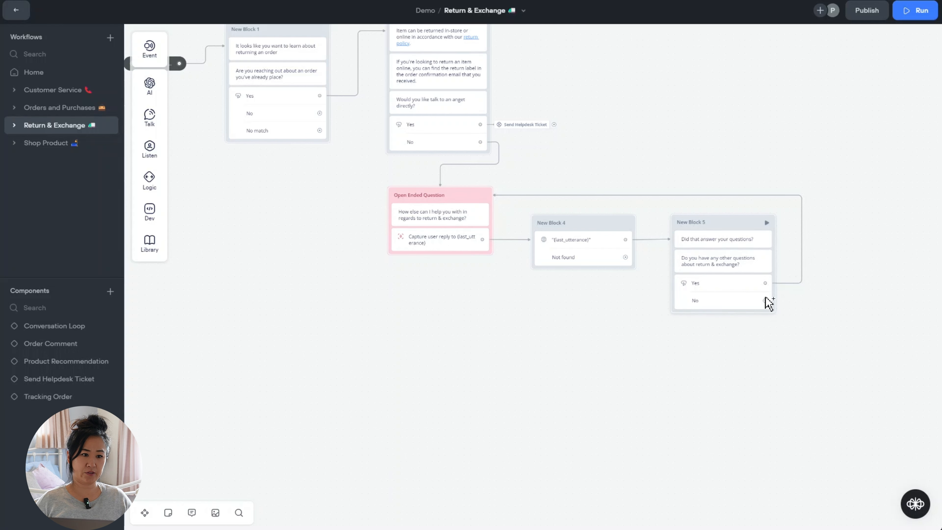
- Connect the follow-up block's No option to a Component action using the existing Conversation Loop component
drag(767, 302, 791, 302)
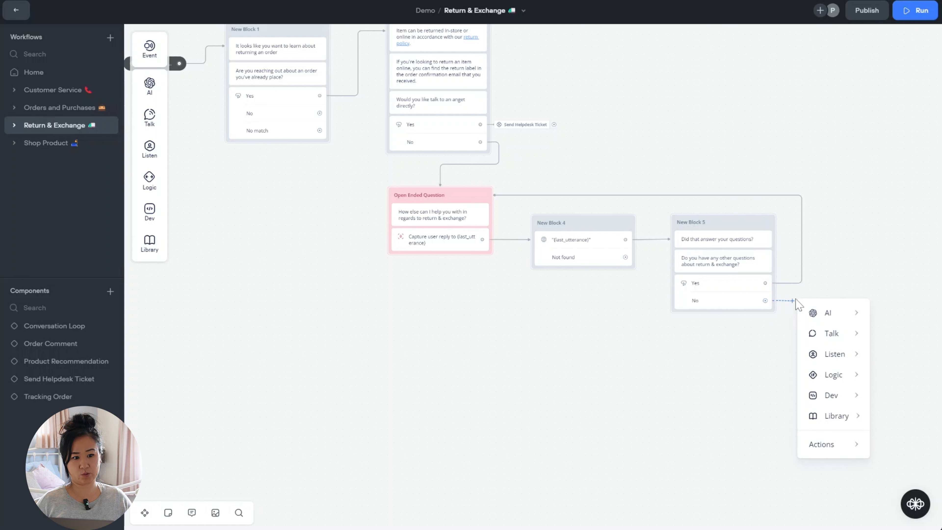
mouse_move(855, 459)
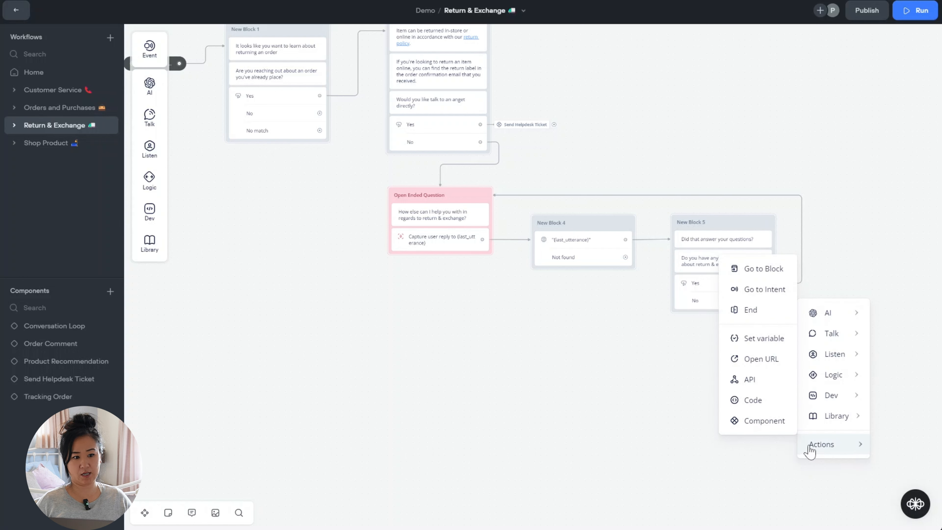
click(786, 425)
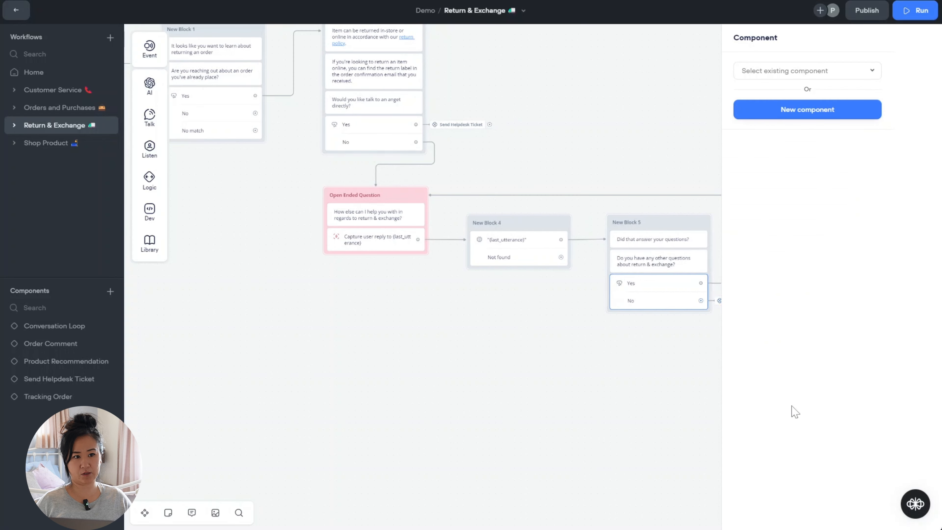
click(845, 70)
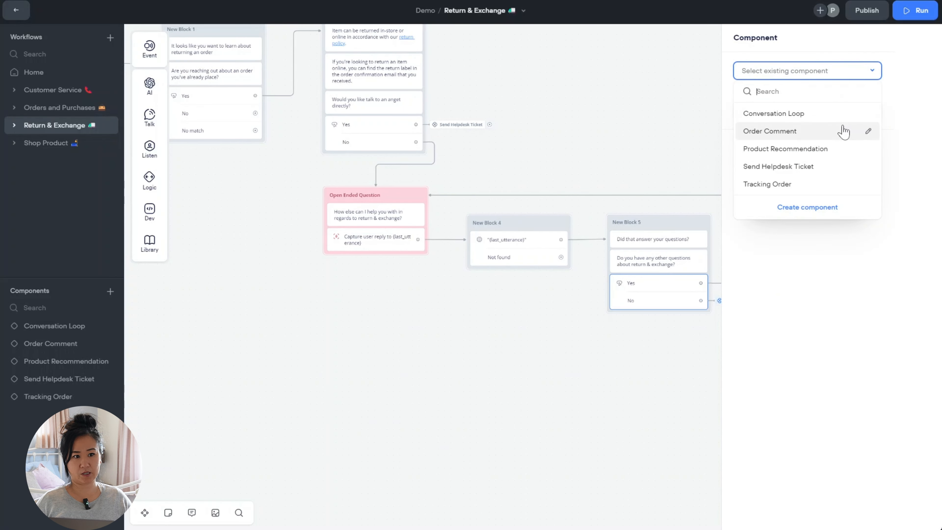
click(838, 114)
click(677, 389)
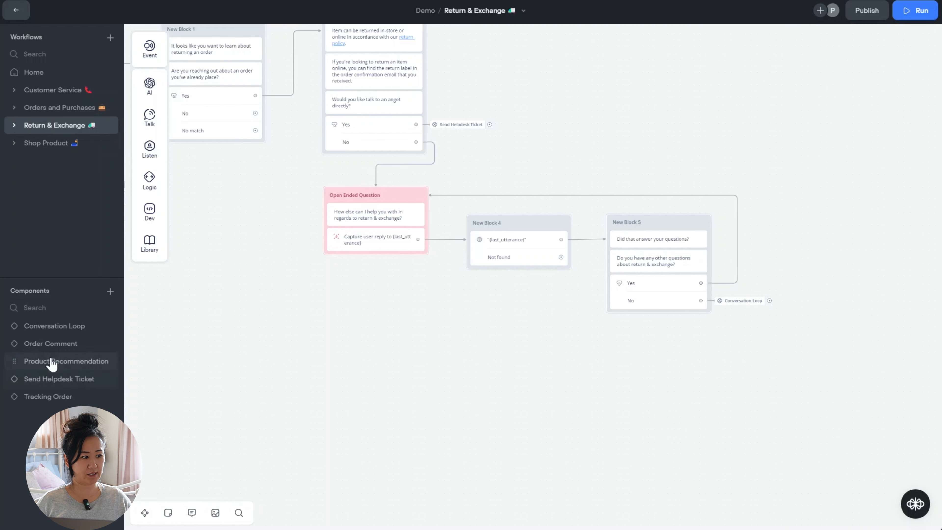
- Review the Conversation Loop component's flow and return to the Return & Exchange workflow
click(55, 327)
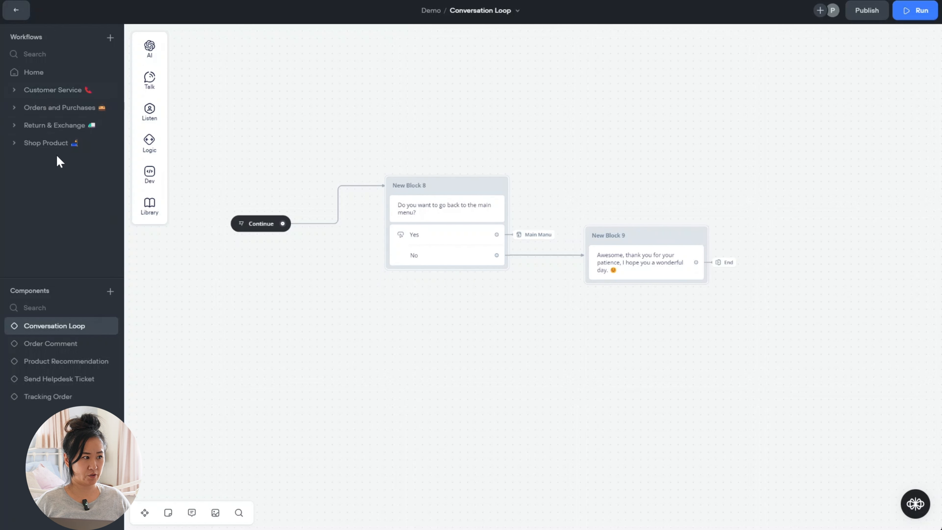
click(58, 126)
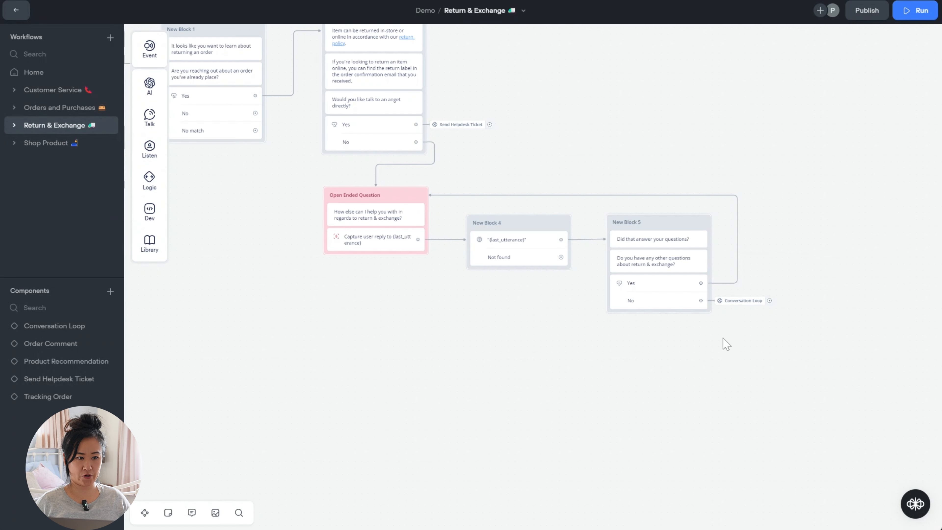
drag(627, 354, 635, 351)
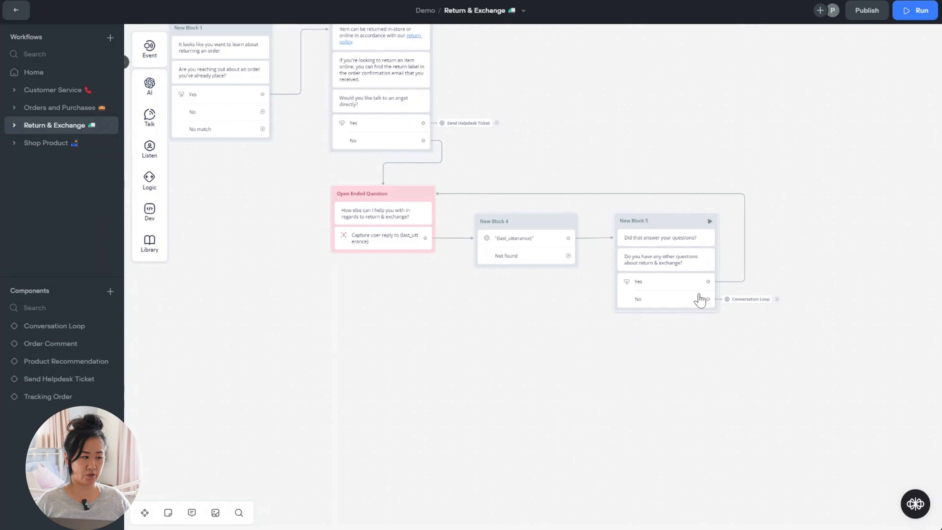
- Connect the Response AI's Not found path to a new text block and place it directly below the Response AI block
scroll(705, 322, left, 2)
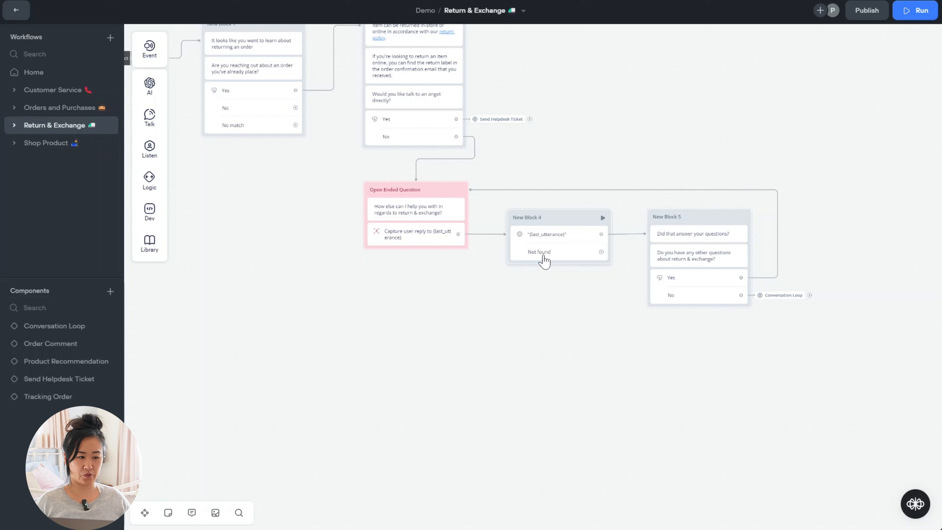
drag(615, 257, 557, 292)
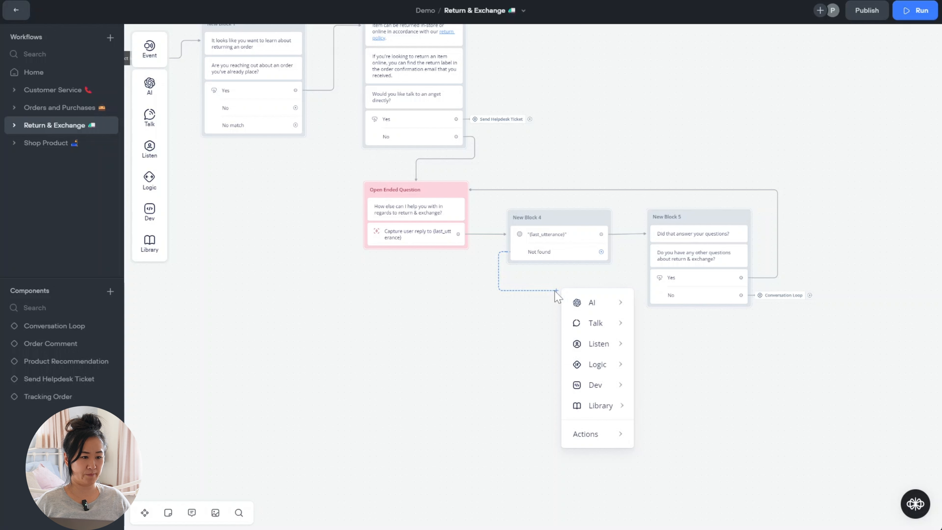
mouse_move(598, 325)
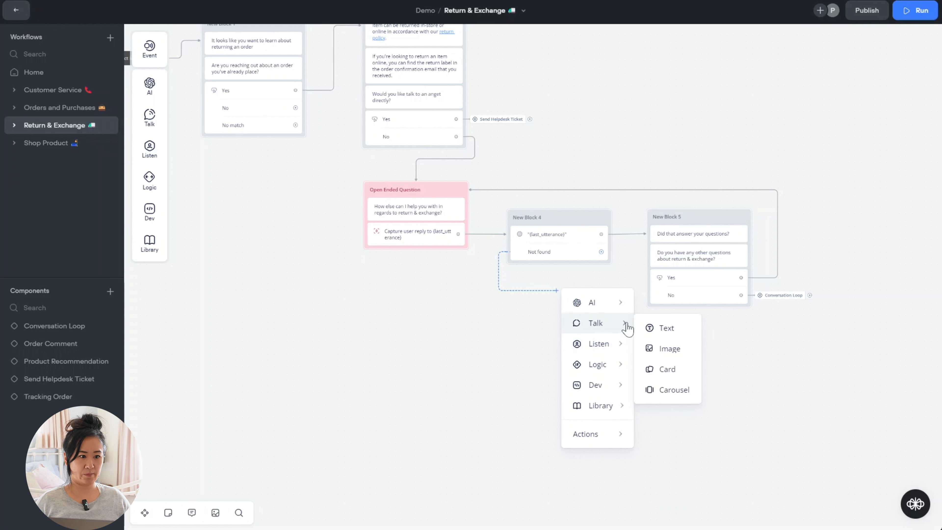
click(677, 332)
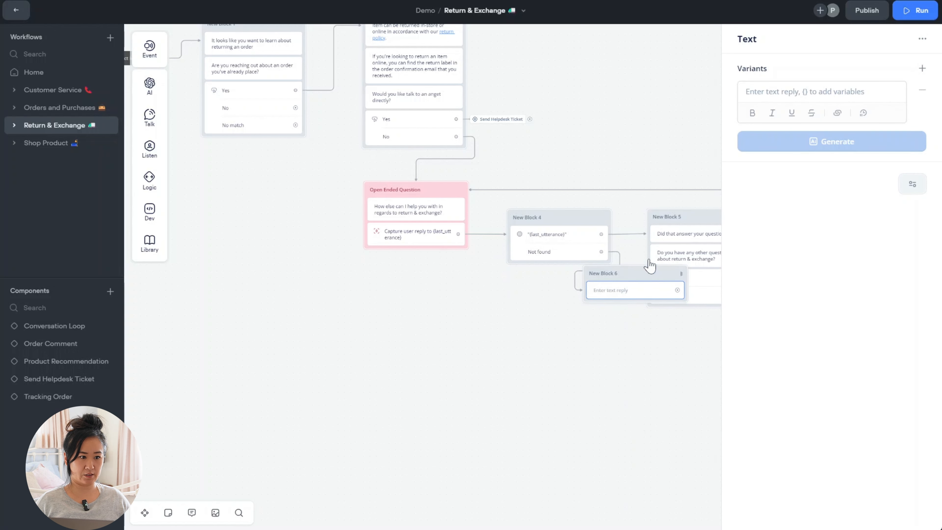
drag(633, 277, 552, 309)
- Set the new block's text to "Sorry we couldn't find the answer to your question, would you like to talk to an agent?"
click(805, 92)
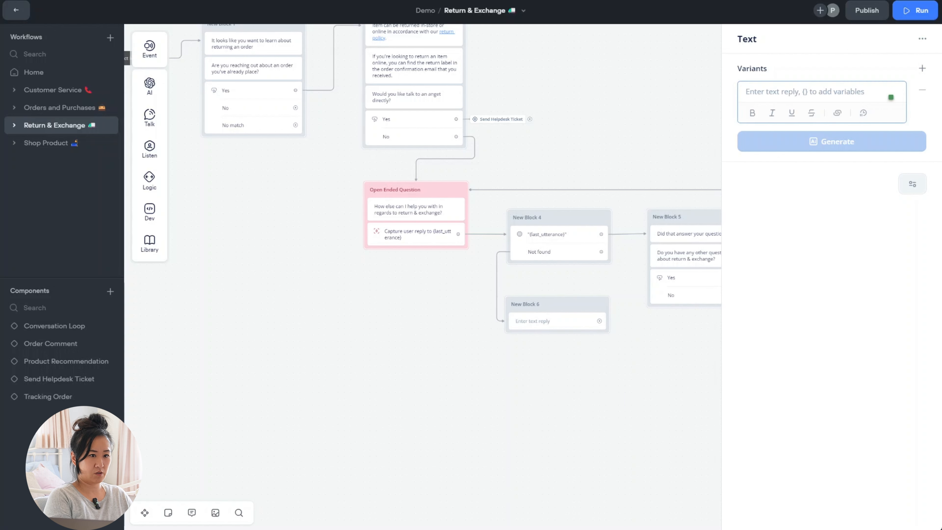
text(Sorry we couldn't fudn th)
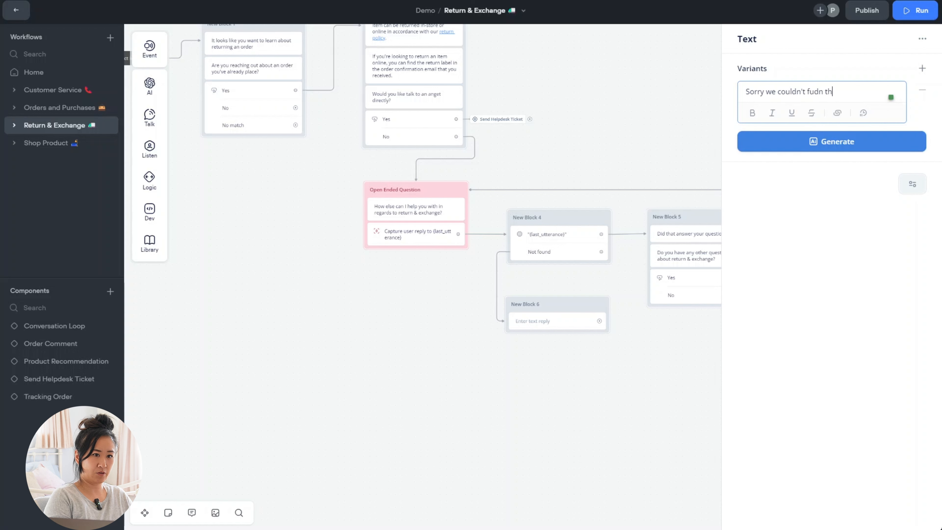
key(BackSpace)
key(BackSpace)
key(BackSpace)
key(BackSpace)
key(BackSpace)
key(BackSpace)
text(ind the answer)
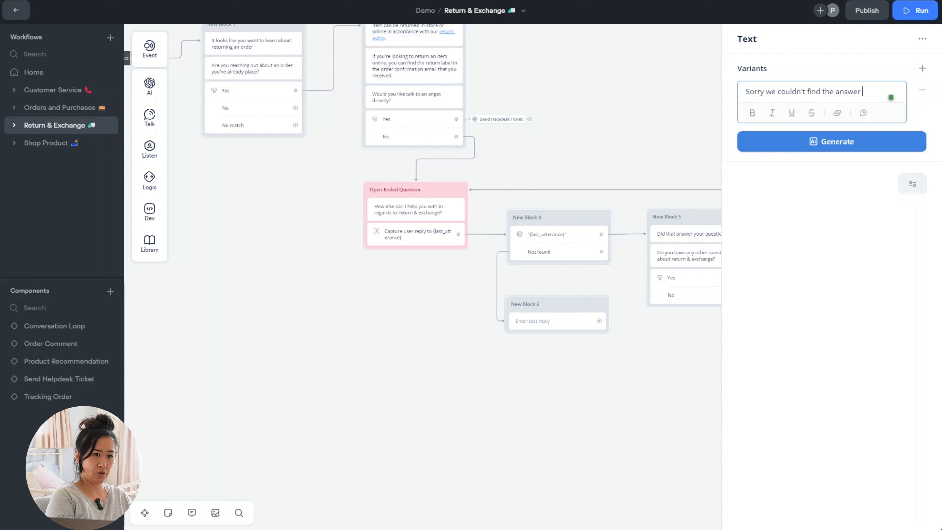
text( to your question, would you like to talk to an agent?)
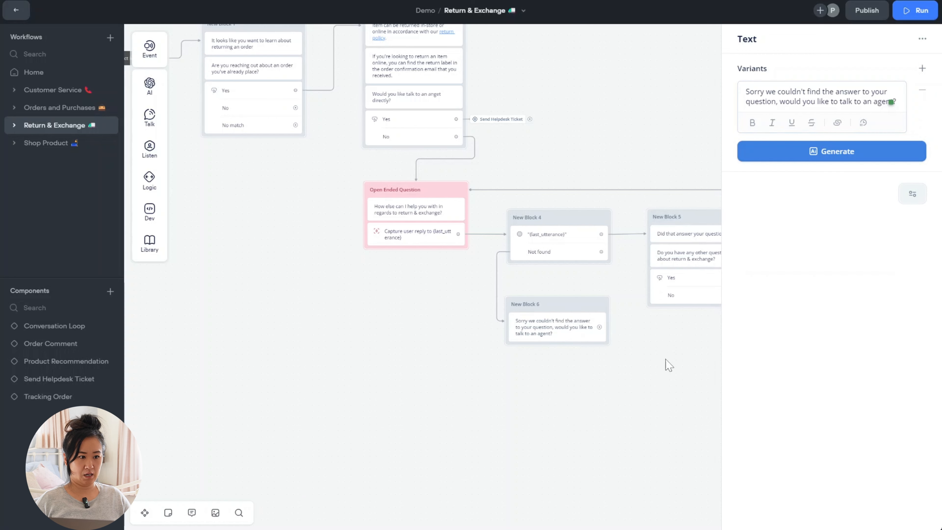
- Add a Buttons step labelled "Yes" and "No" beneath the text offering to talk to an agent
drag(612, 439, 591, 411)
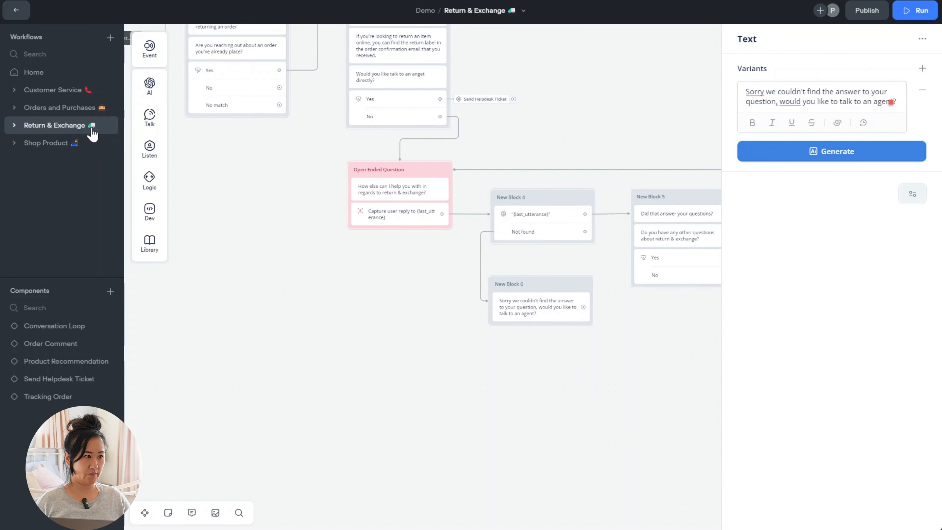
mouse_move(150, 148)
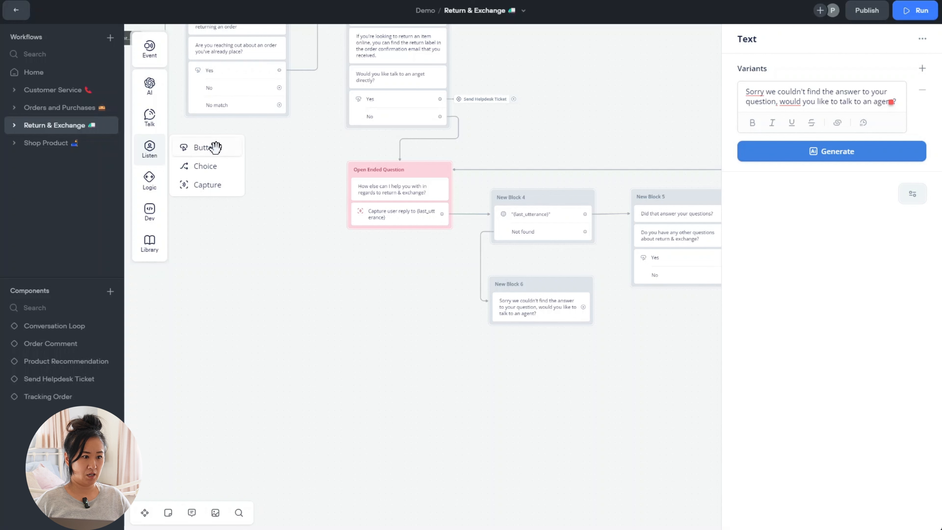
drag(210, 147, 541, 328)
click(800, 91)
text(Yes)
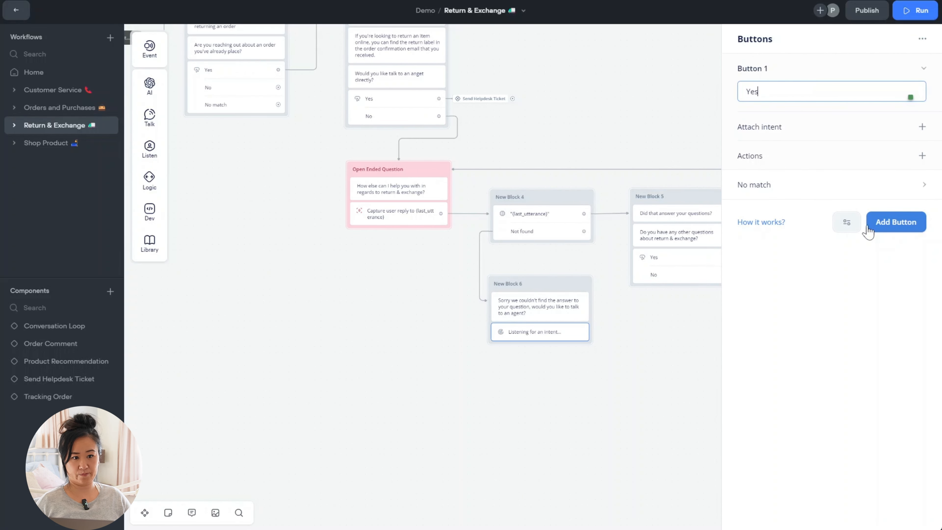
click(911, 228)
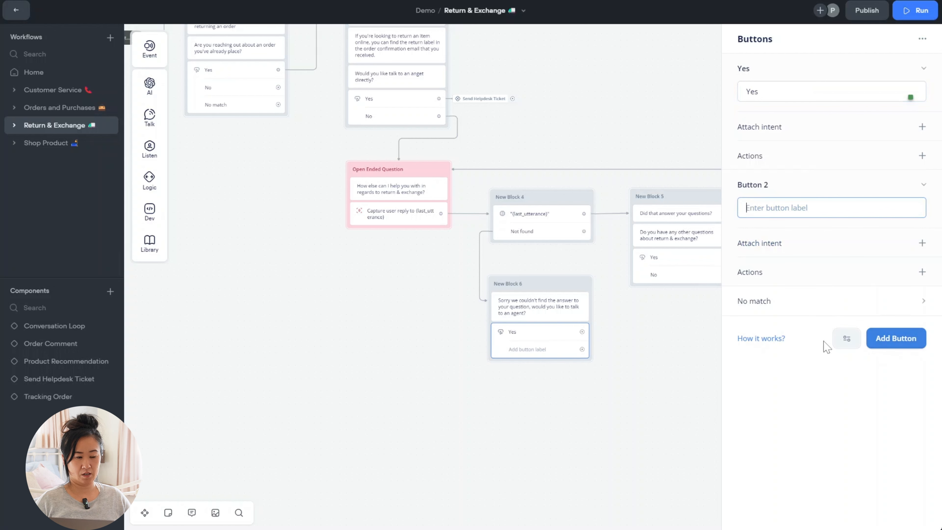
text(No)
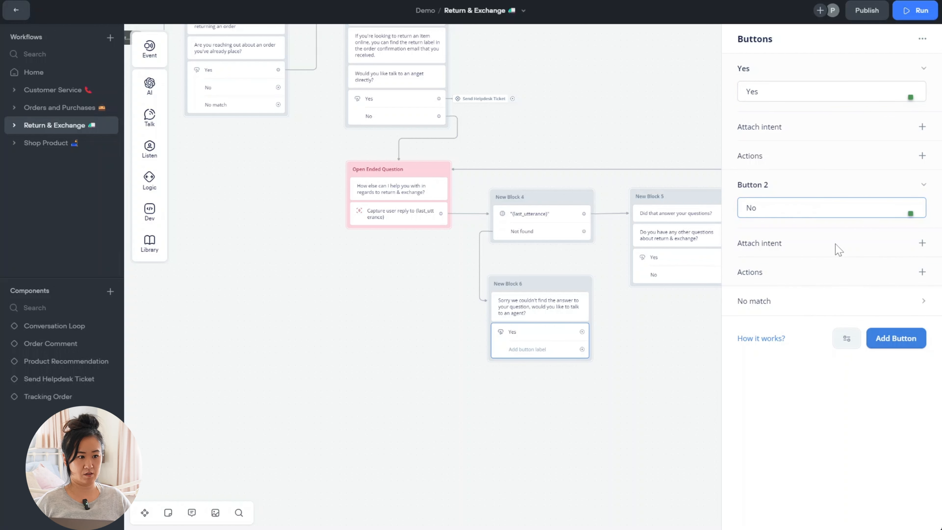
- Connect the Yes path of the not-found agent offer to the Send Helpdesk Ticket component
click(507, 458)
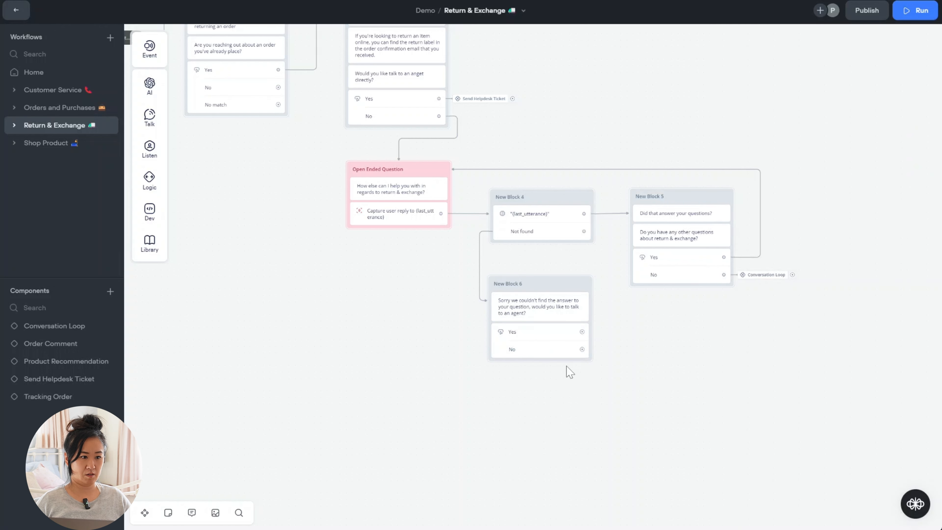
drag(582, 332, 608, 336)
mouse_move(634, 475)
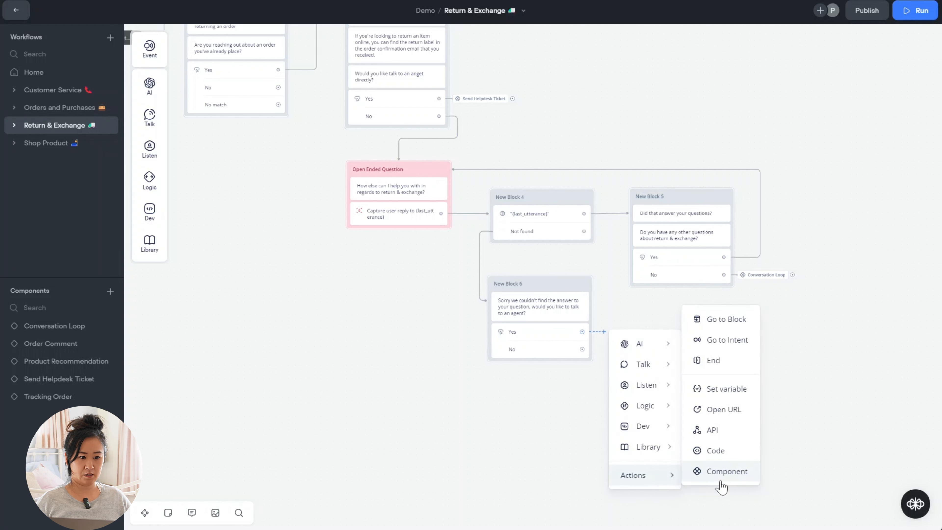
click(724, 471)
click(806, 75)
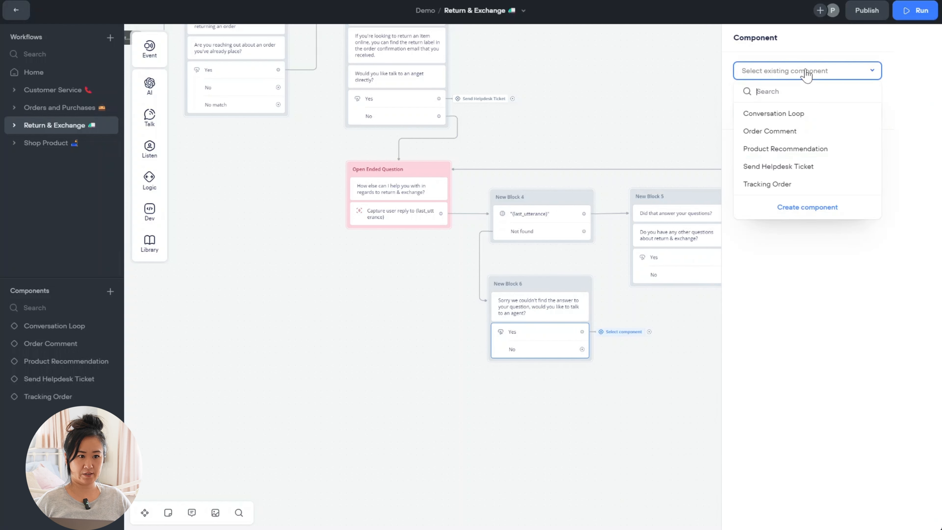
click(818, 167)
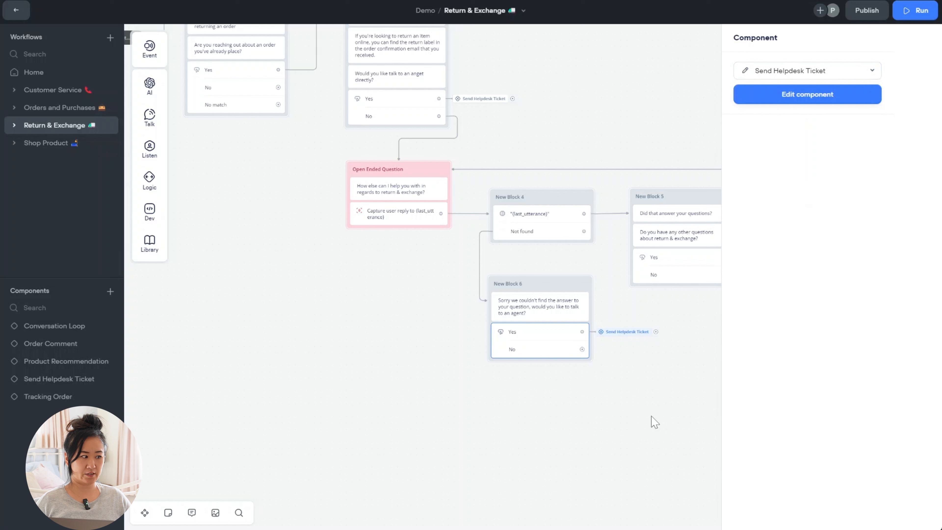
click(603, 404)
- Connect the No path of the not-found agent offer to the Conversation Loop component
drag(602, 402, 703, 484)
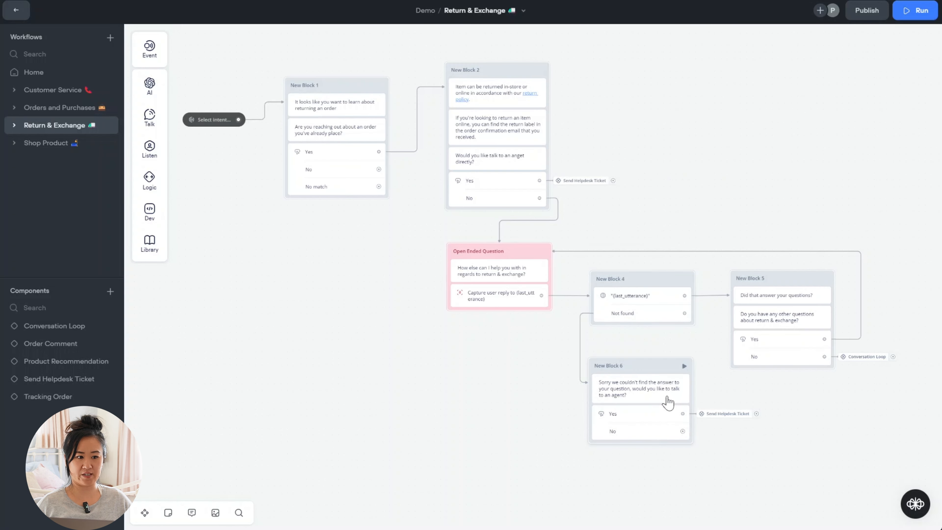
drag(683, 431, 711, 433)
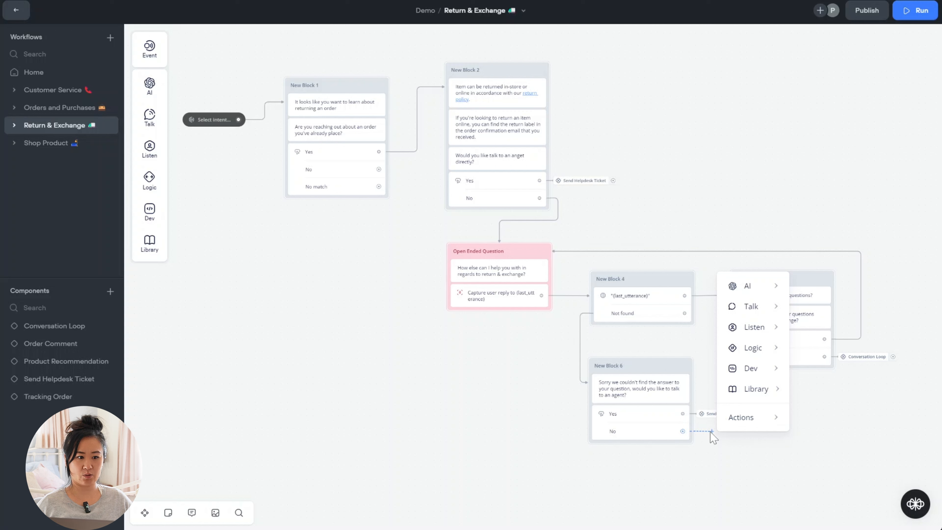
mouse_move(738, 417)
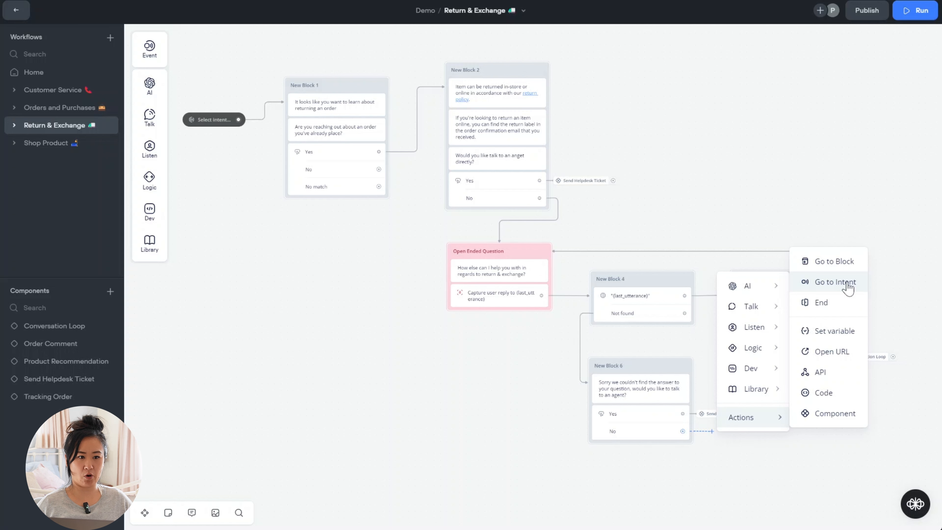
click(842, 415)
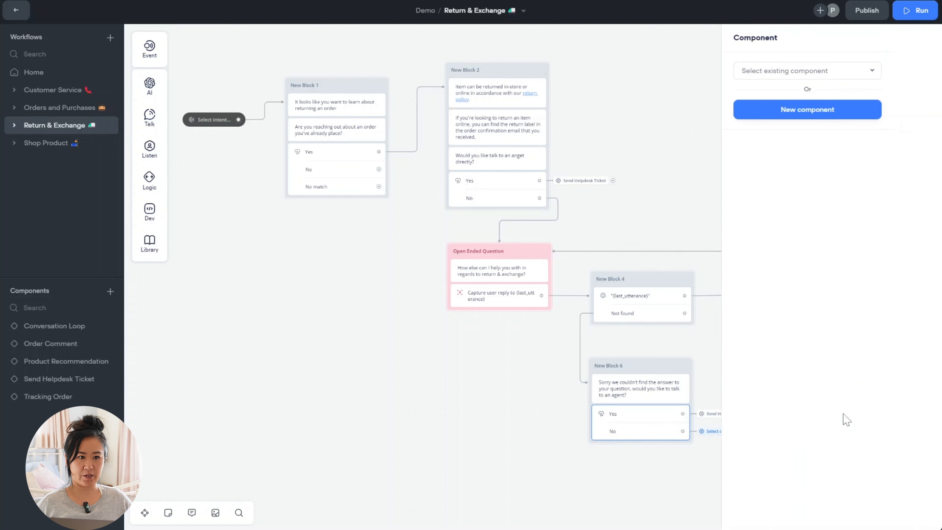
click(833, 72)
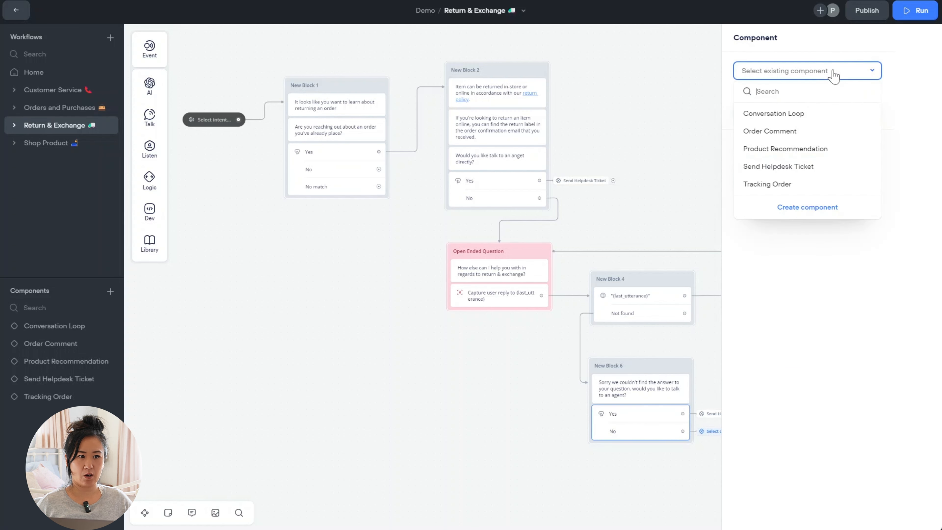
click(824, 115)
- Link the No and No match paths of the first block to the Open Ended Question block
drag(535, 496, 562, 489)
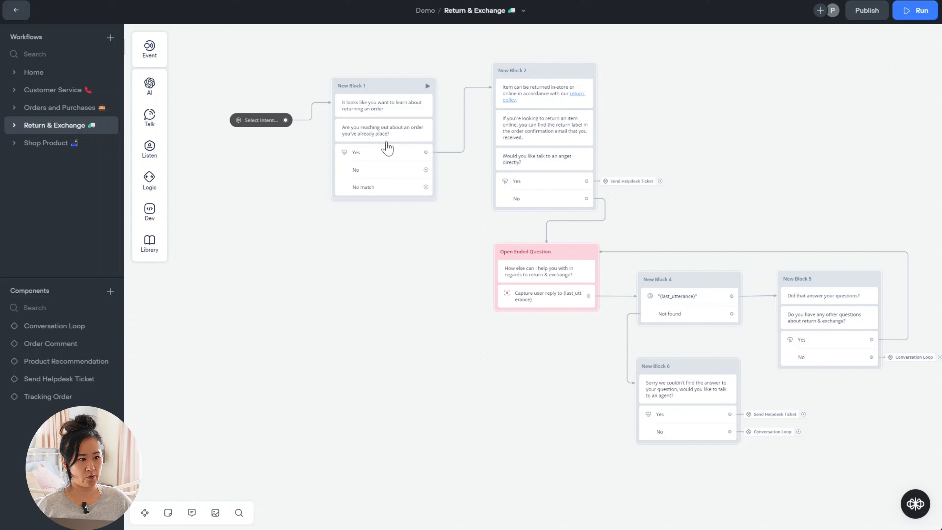
drag(428, 171, 496, 252)
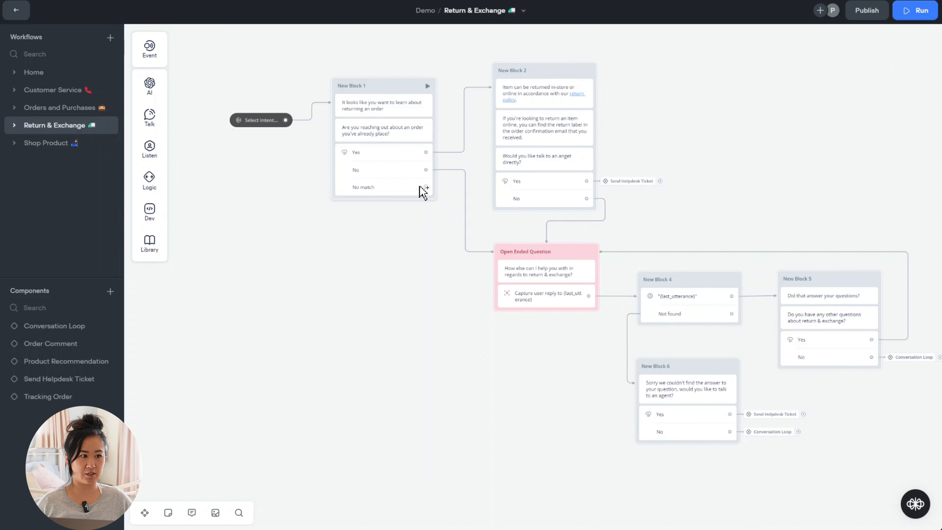
drag(421, 187, 497, 257)
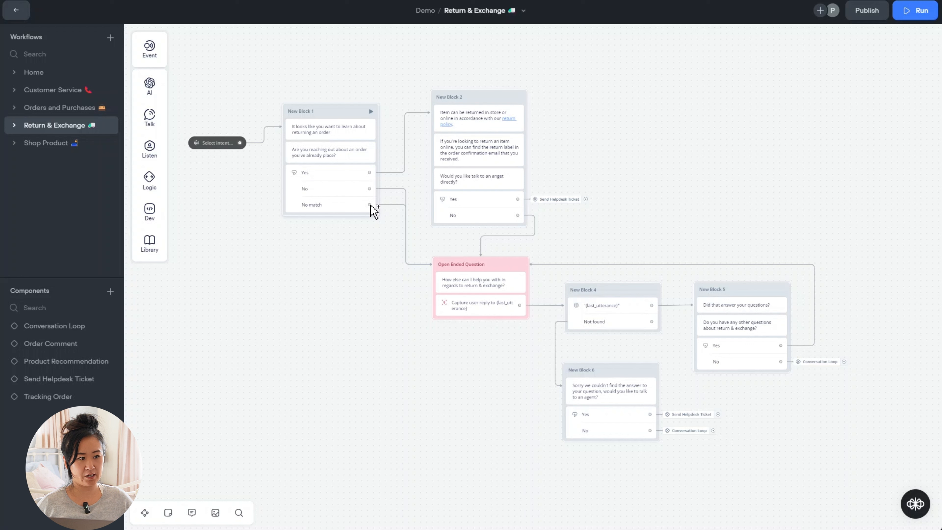
- Replace the first block's No match link with a Go to Block action targeting Open Ended Question in the Return & Exchange workflow
drag(370, 205, 390, 205)
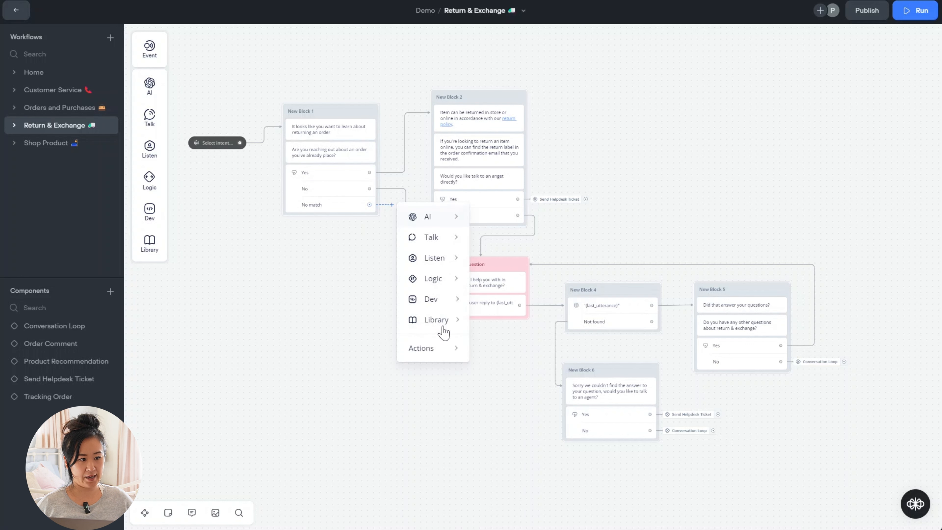
mouse_move(437, 350)
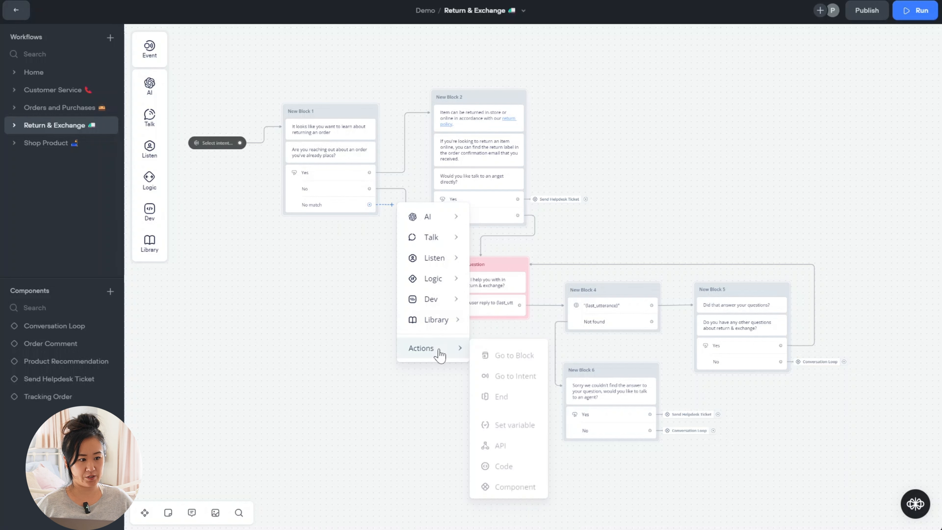
click(504, 359)
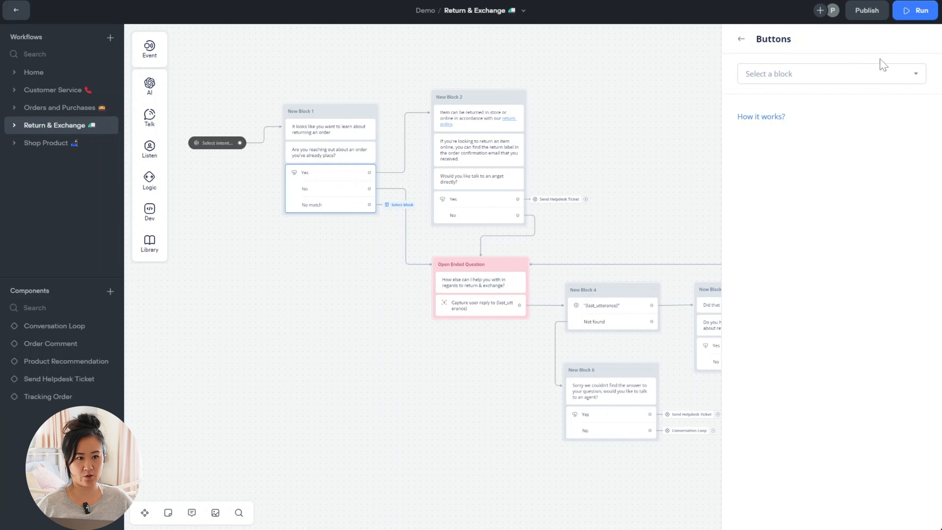
click(916, 73)
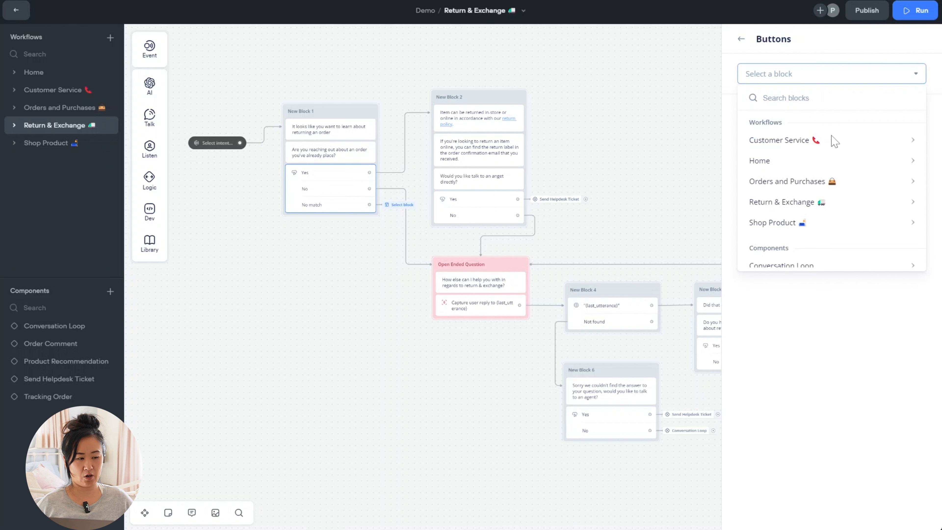
mouse_move(824, 161)
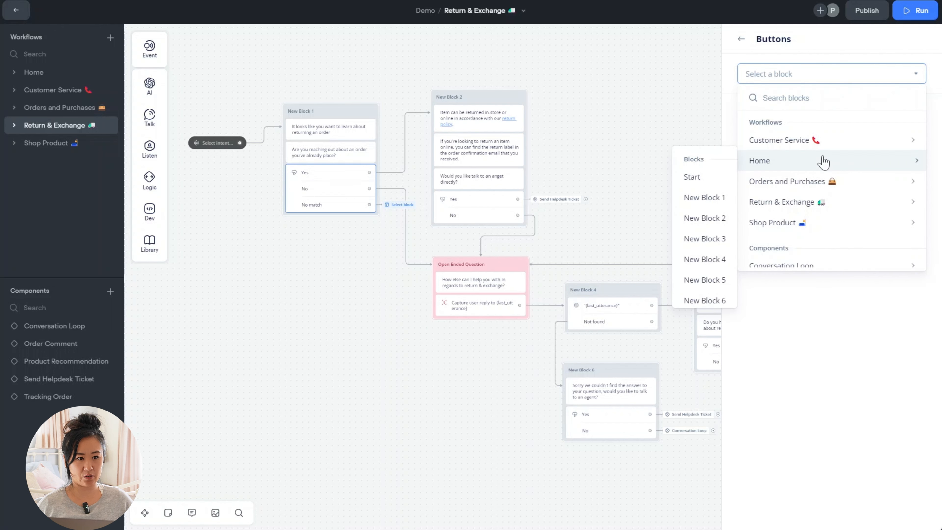
mouse_move(773, 206)
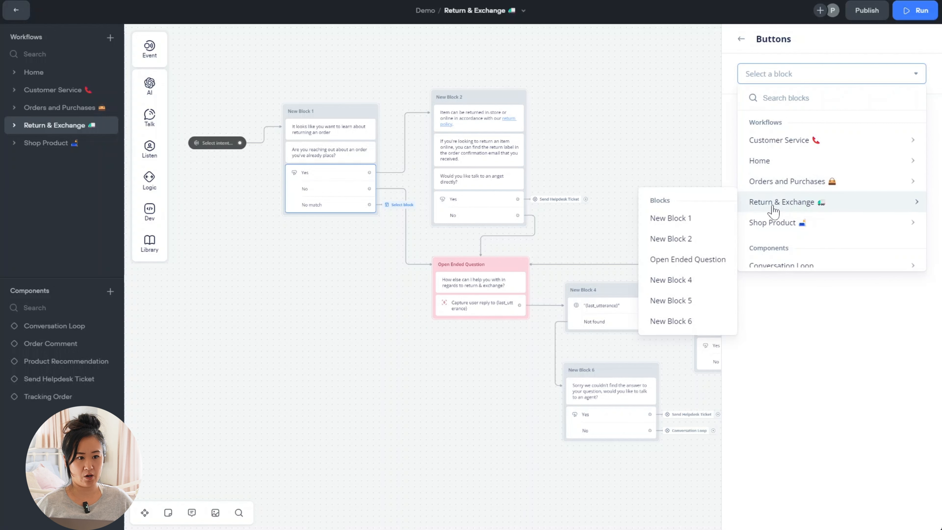
click(691, 268)
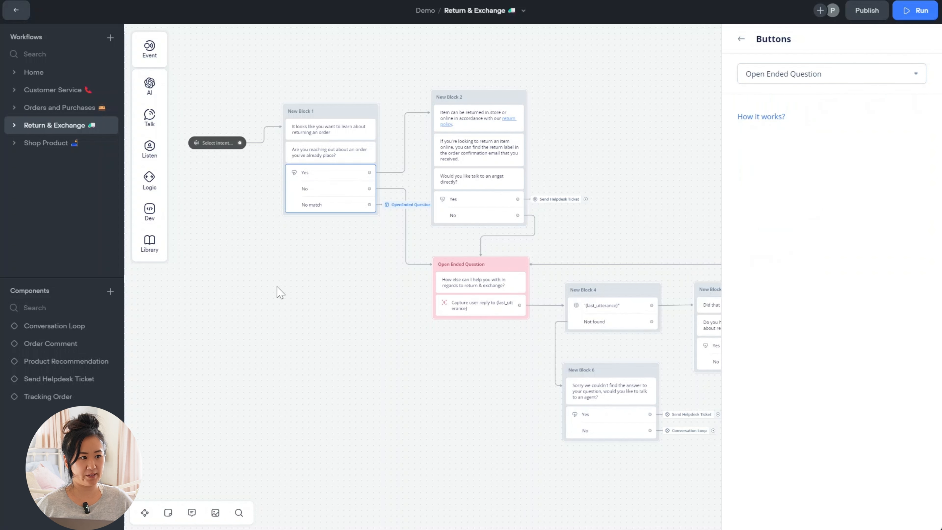
click(348, 391)
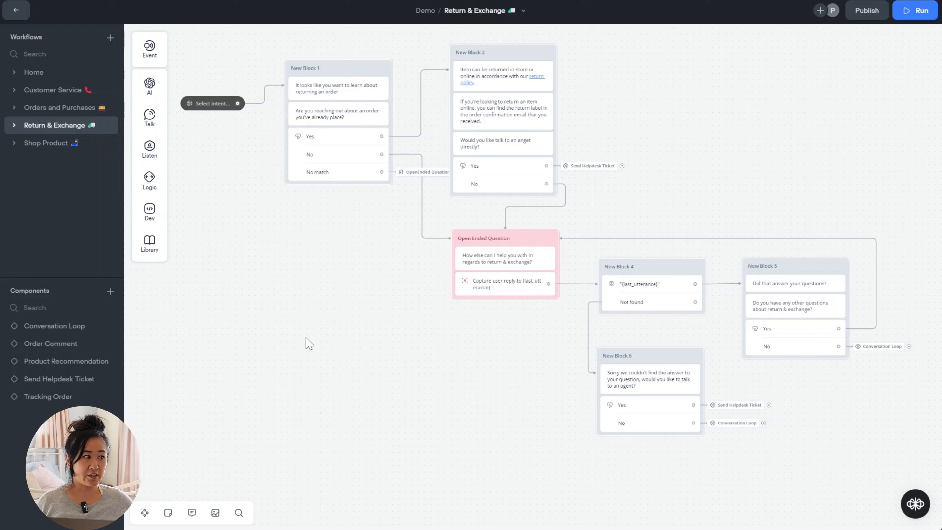
- Start a new intent for the workflow's starting trigger and name it "Return & Exchange"
click(216, 110)
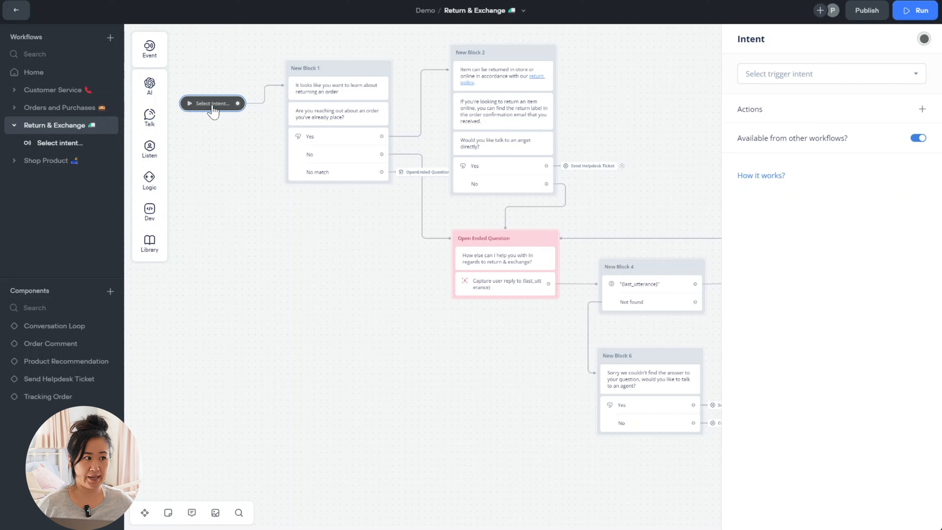
click(867, 74)
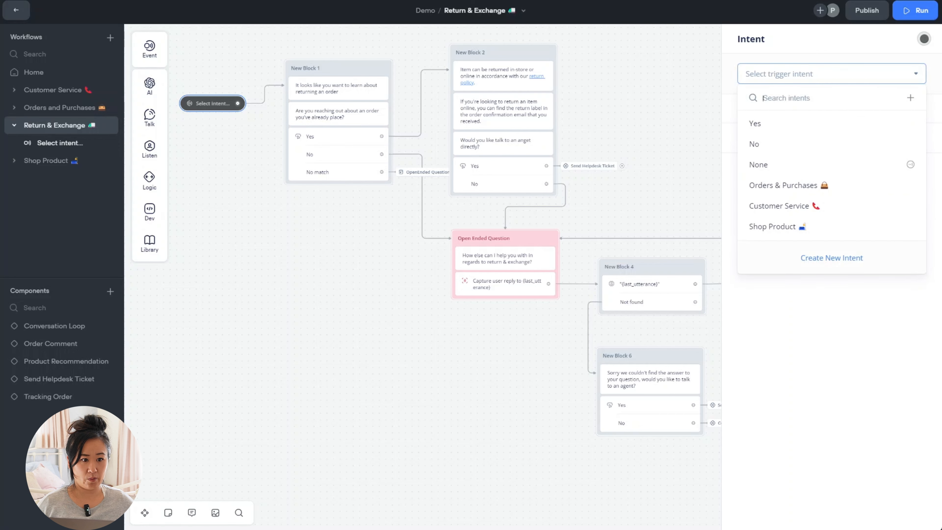
click(837, 260)
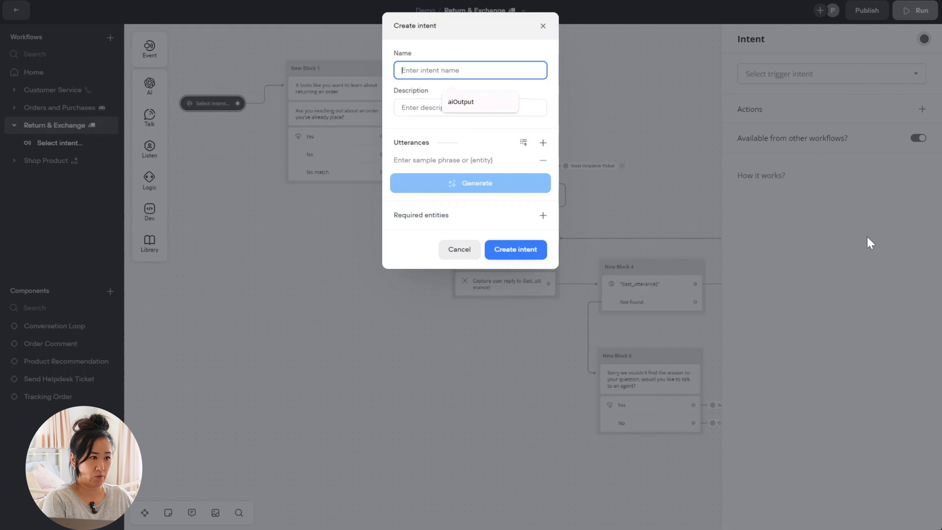
text(Return)
key(BackSpace)
key(BackSpace)
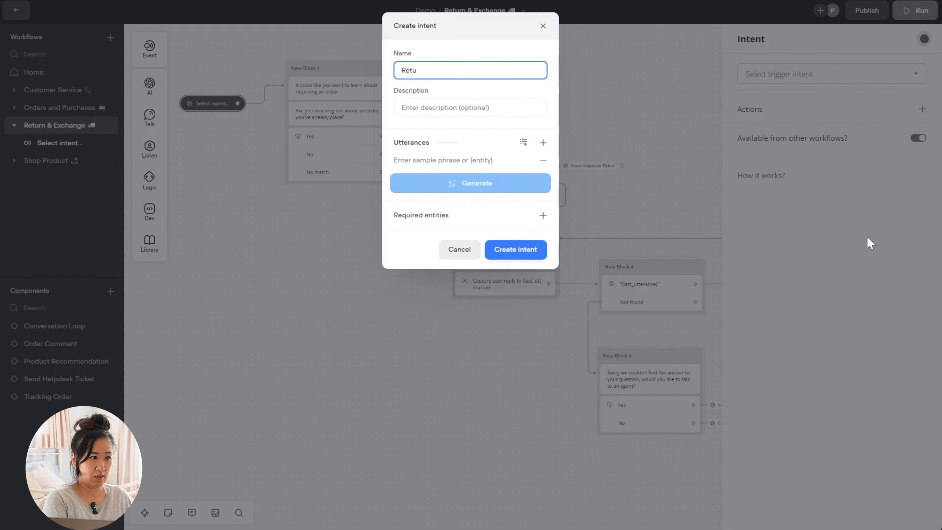
text(rn & Ex)
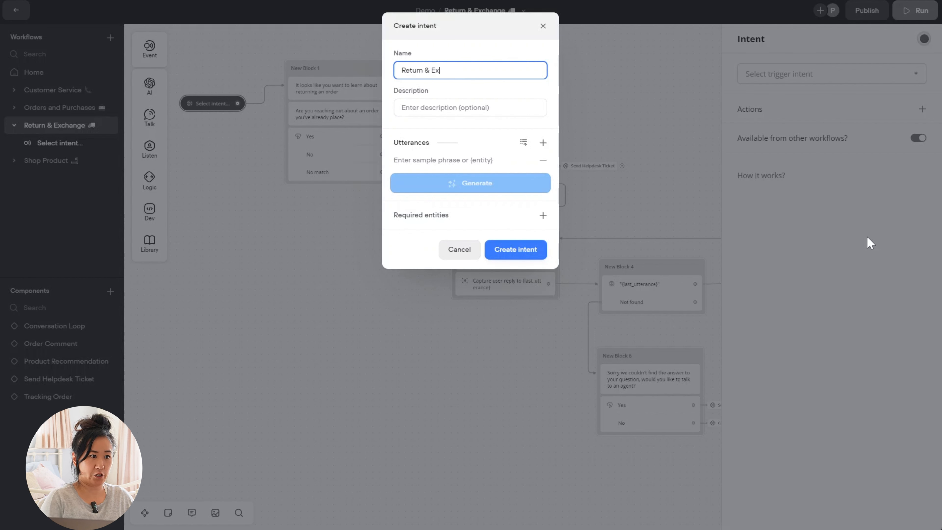
text(hange)
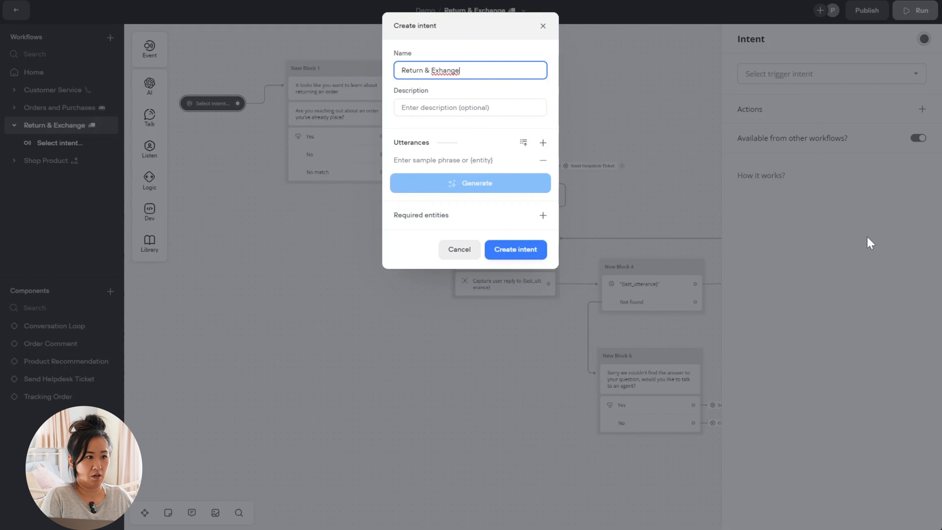
text(c)
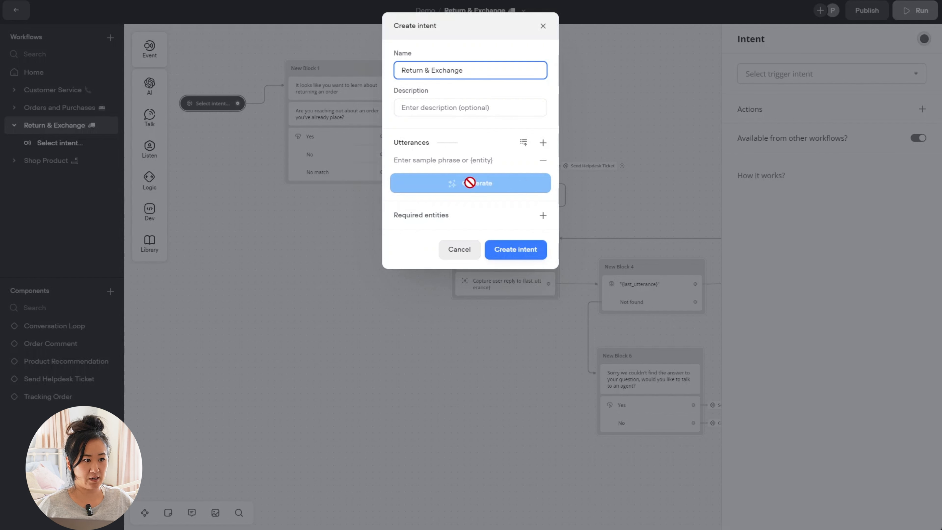
click(433, 218)
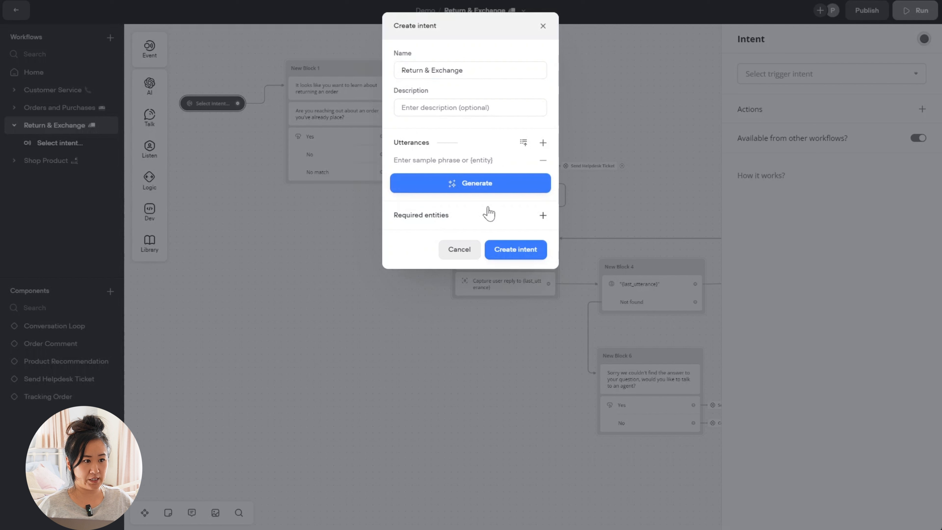
click(543, 215)
- Enter the sample utterance "Can I return the item that I purchased?" for the intent and add another blank utterance line
click(468, 161)
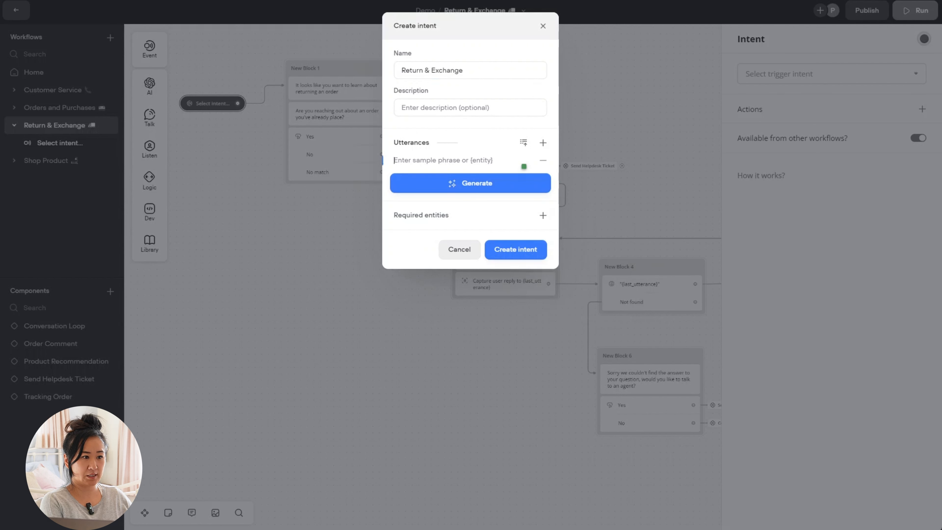
text(Can I)
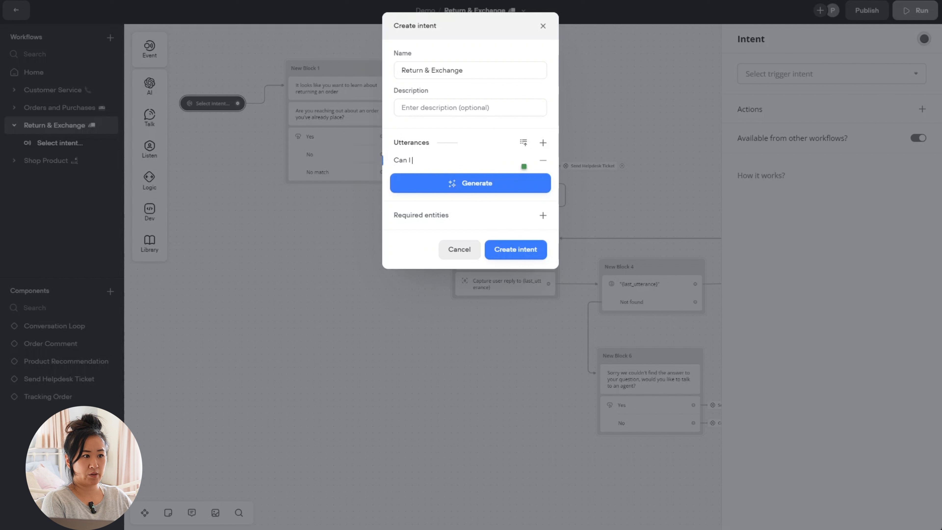
text( return the p)
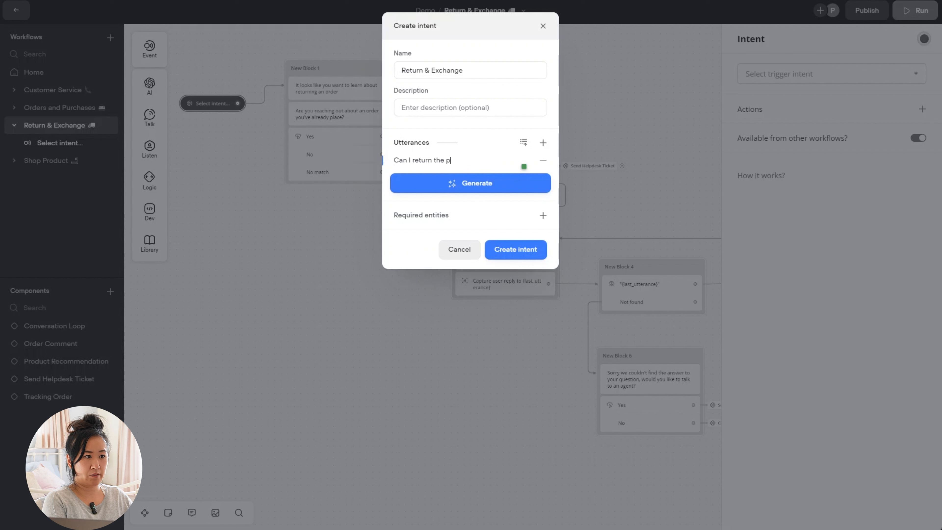
key(BackSpace)
key(BackSpace)
text(item )
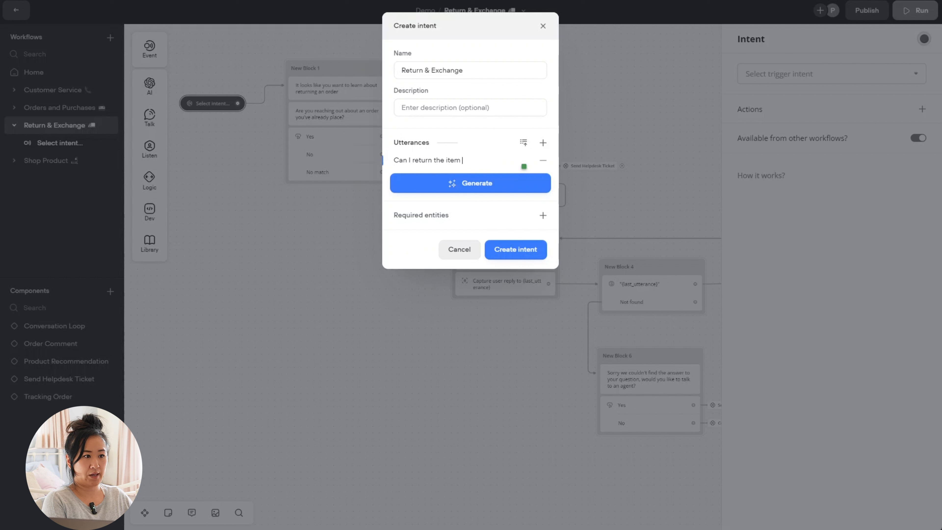
text(that I purcha)
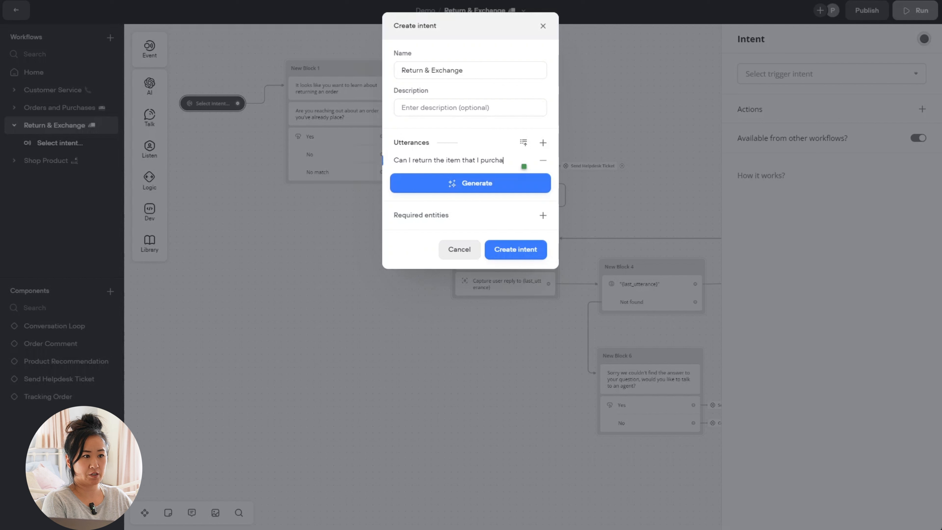
text(sed?)
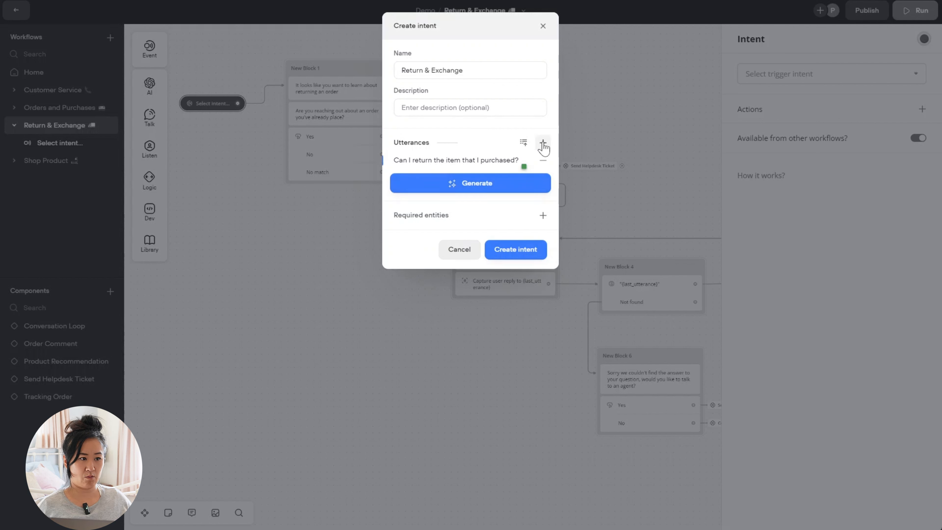
click(543, 144)
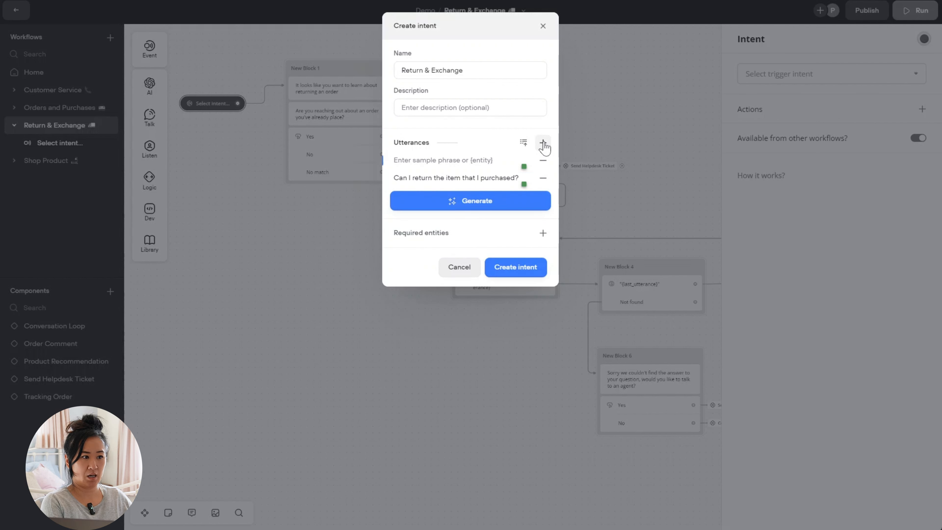
- Enter the sample utterance "Can I exchange the product if I changed my mind?" and add another blank utterance line
text(Can I ex)
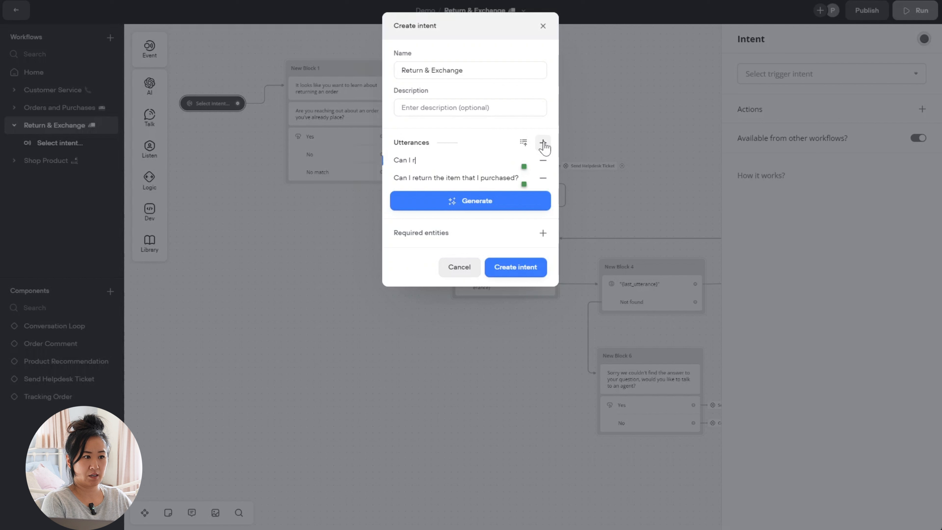
text(change the pro)
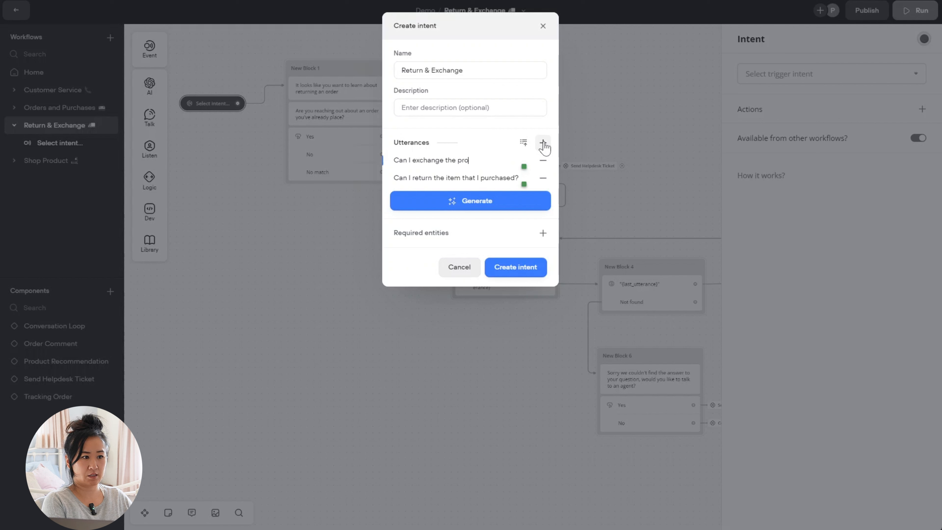
text(duct if )
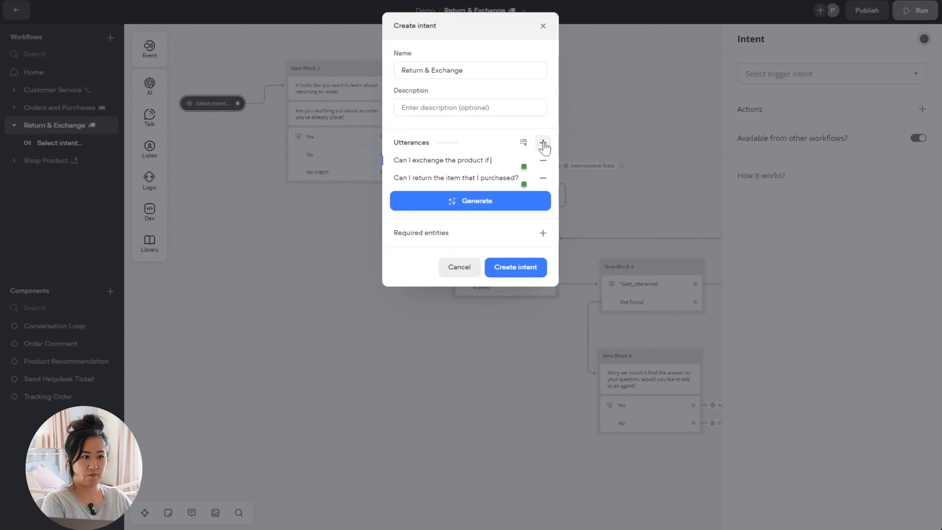
text(I)
text( chang)
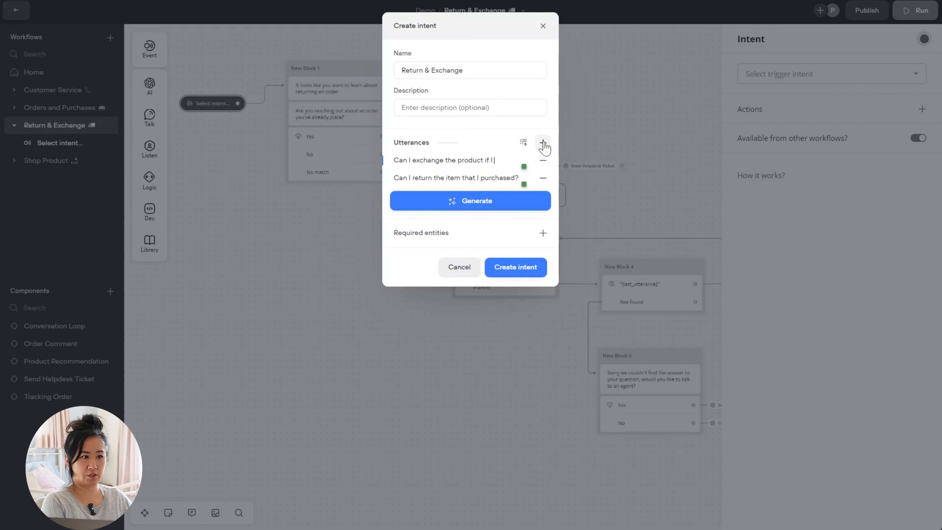
text(ed my mind?)
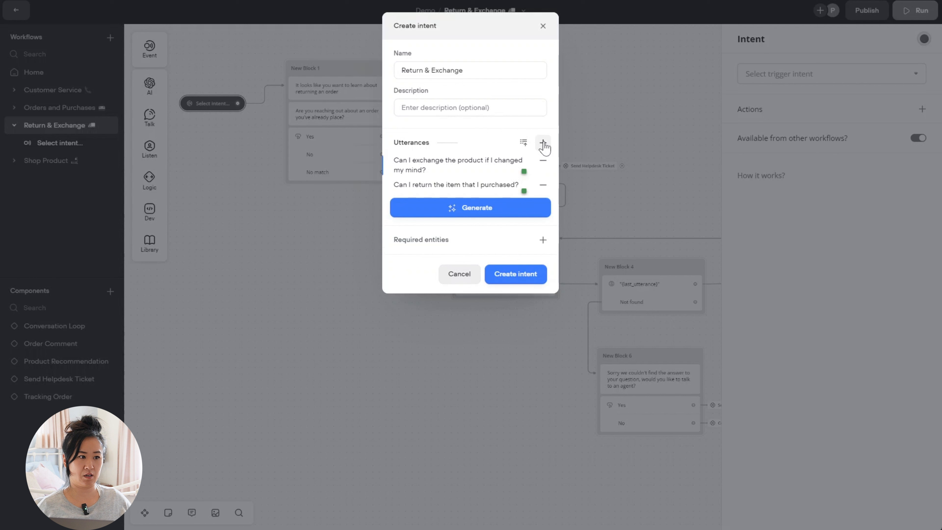
click(543, 144)
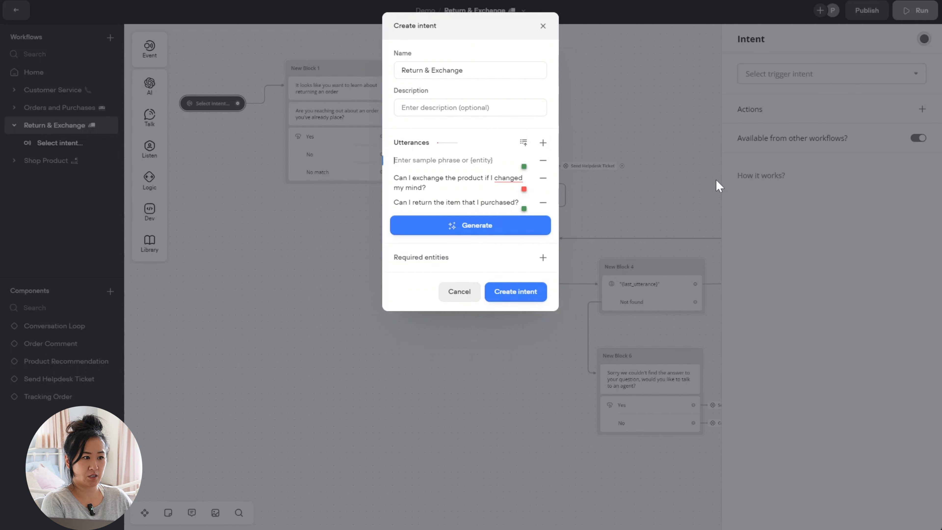
- Enter the sample utterance "What is your product eschange policy?" and add another blank utterance line
text(What is the produ)
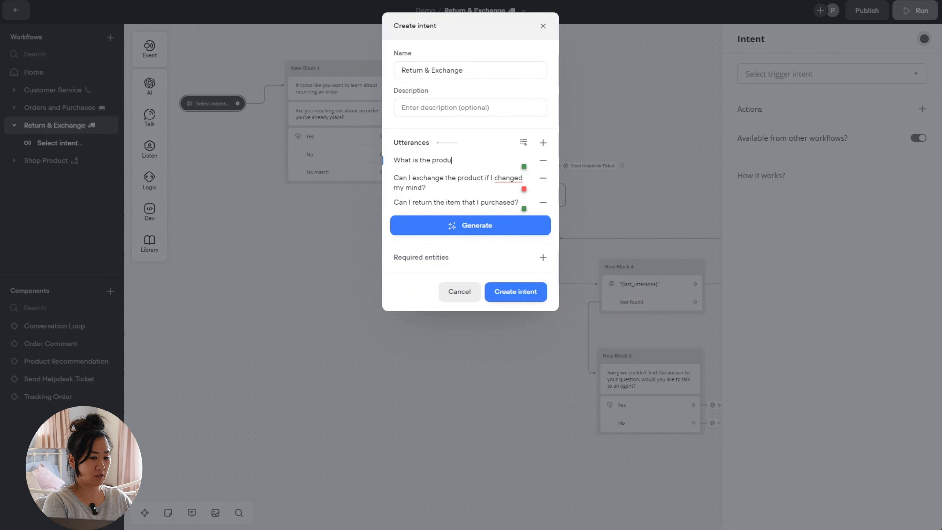
text(ct eschange)
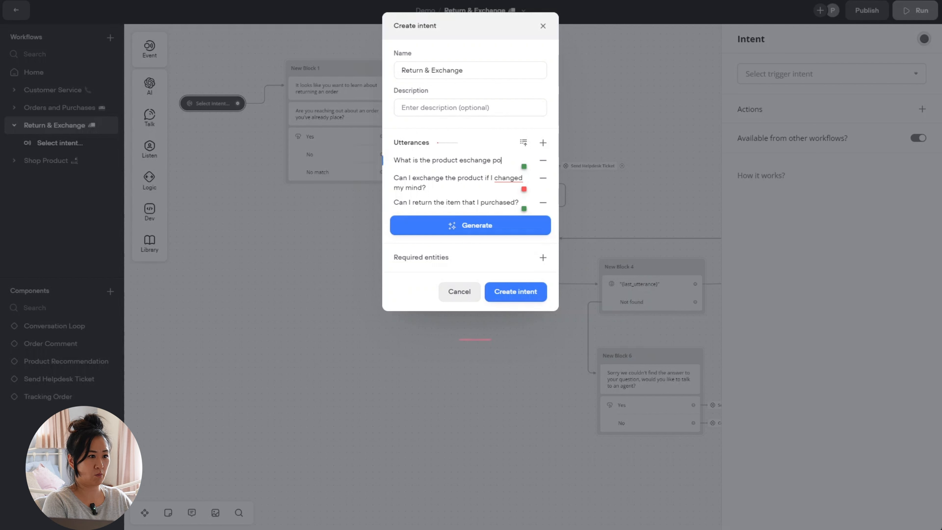
text( policy?)
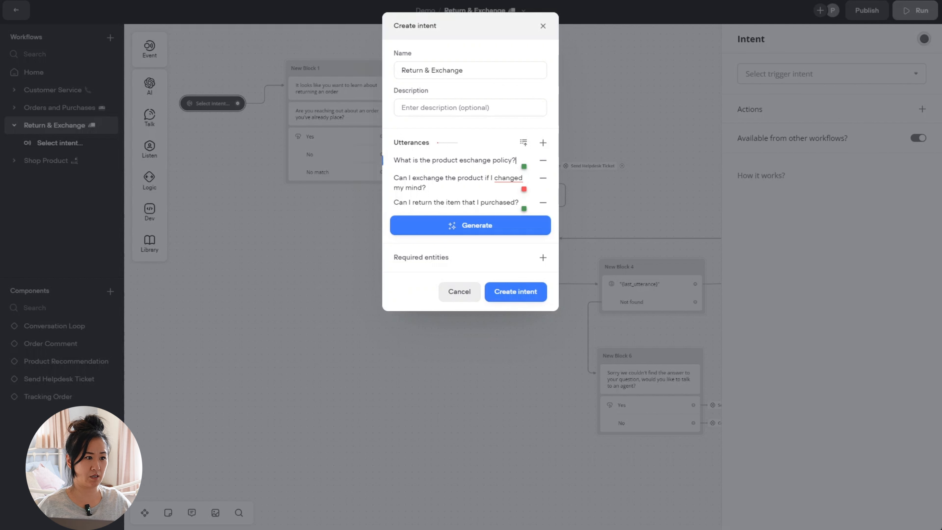
key(BackSpace)
key(BackSpace)
key(BackSpace)
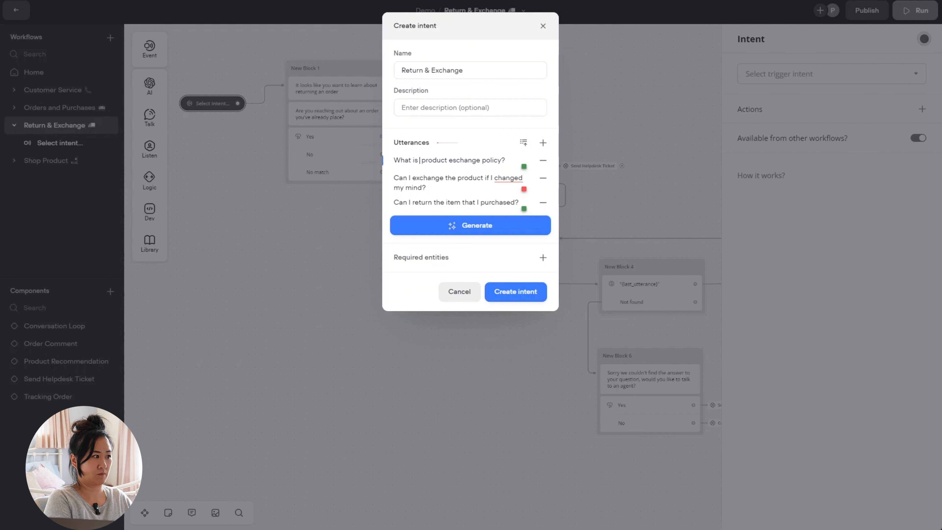
text(your)
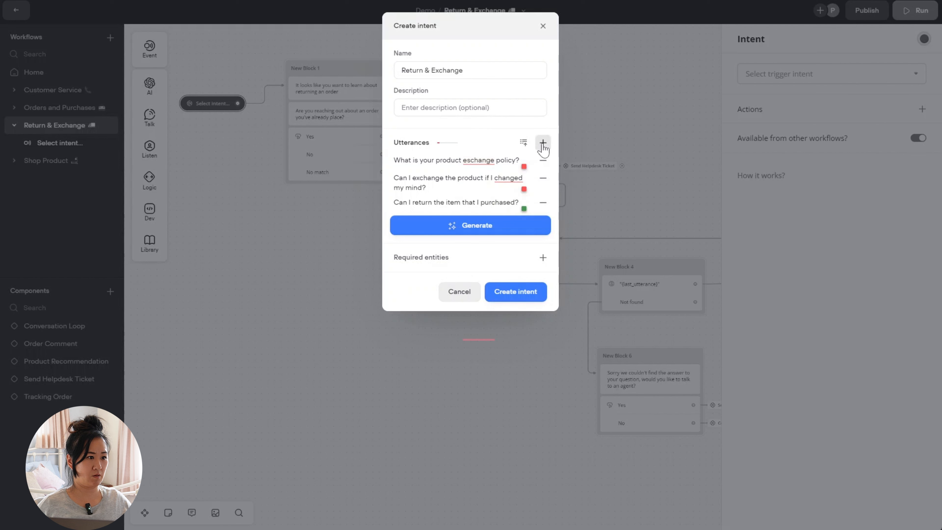
click(545, 146)
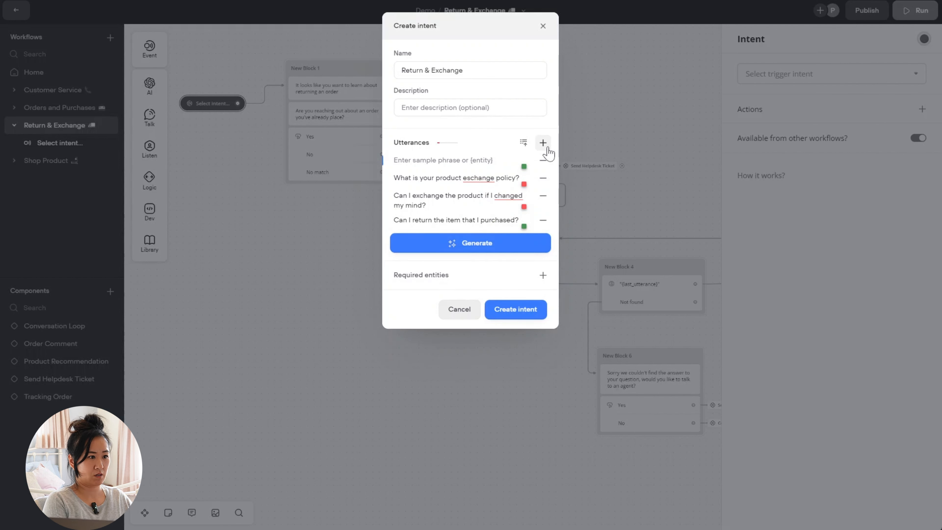
- Enter the sample utterance "Can you tell me the return policy?" and add another blank utterance line
text(Can you )
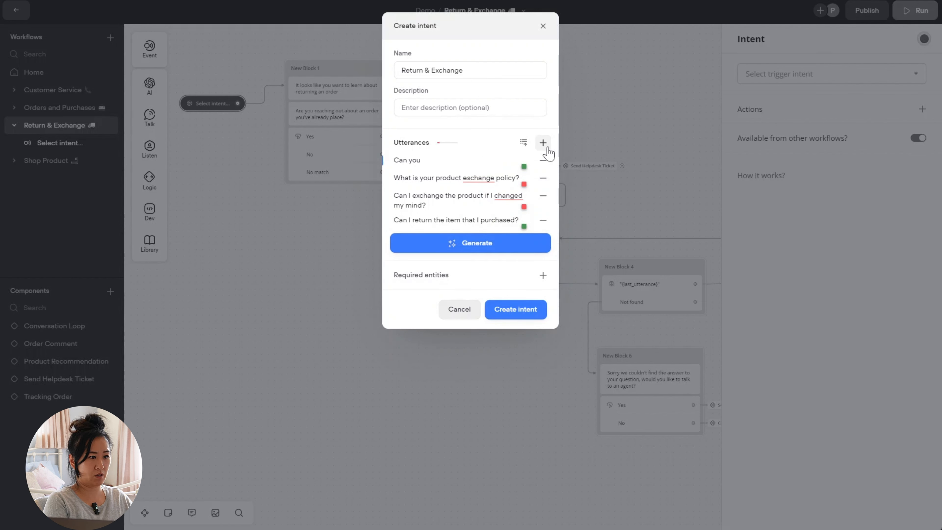
text(tell me the re)
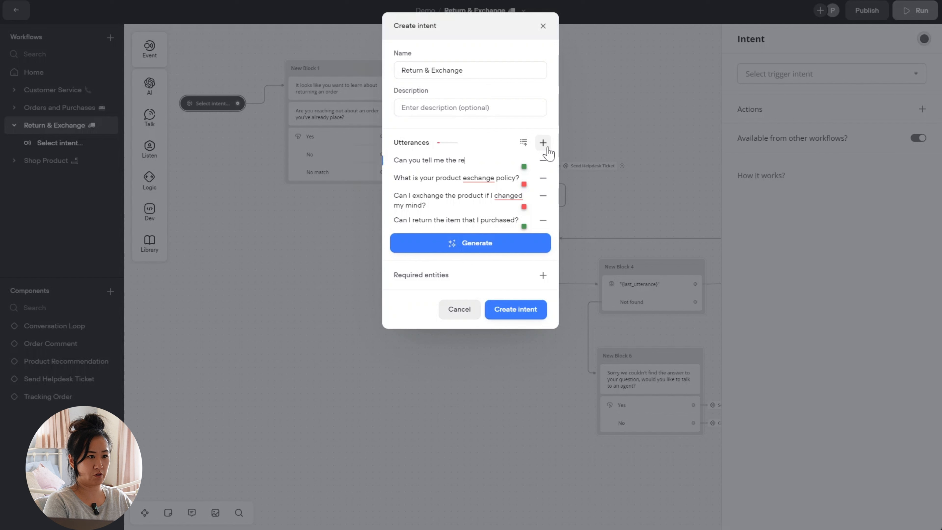
text(turn policy?)
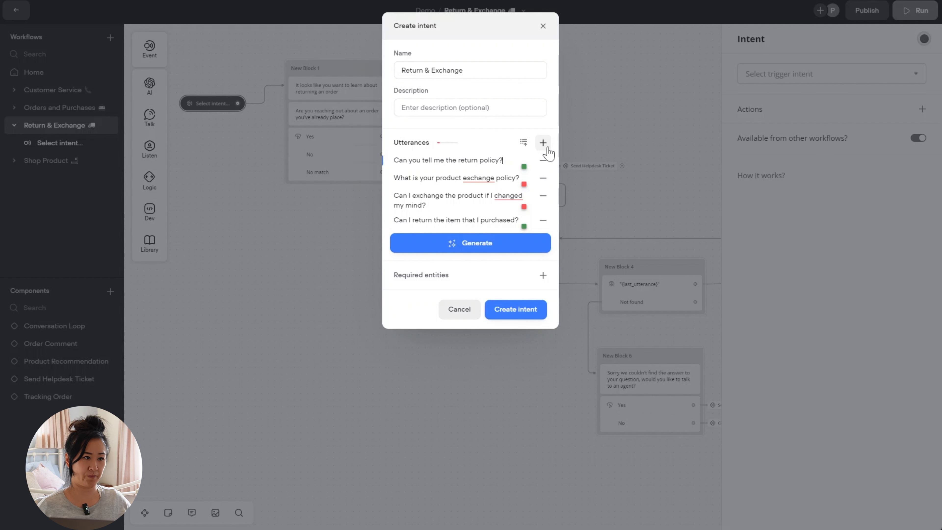
click(548, 148)
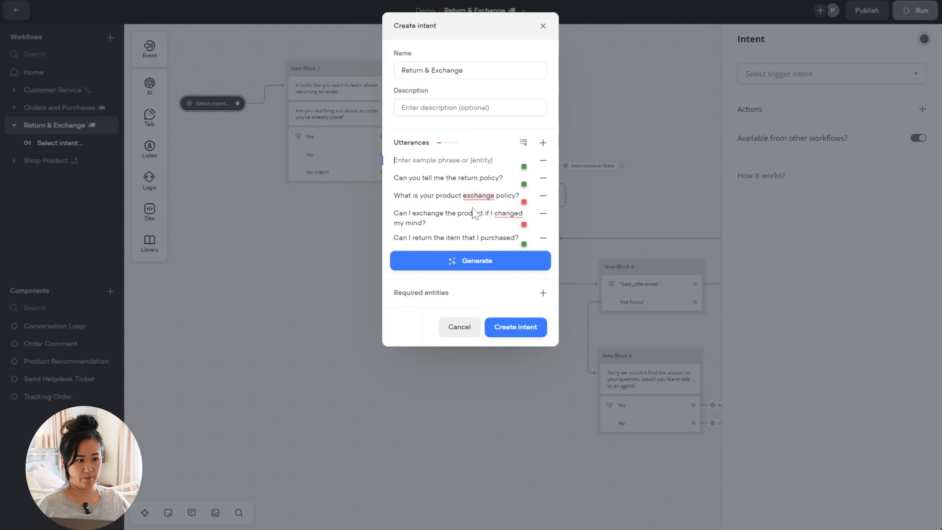
- Correct the flagged words in the two exchange utterances to "exchange" and "change"
mouse_move(479, 197)
click(489, 225)
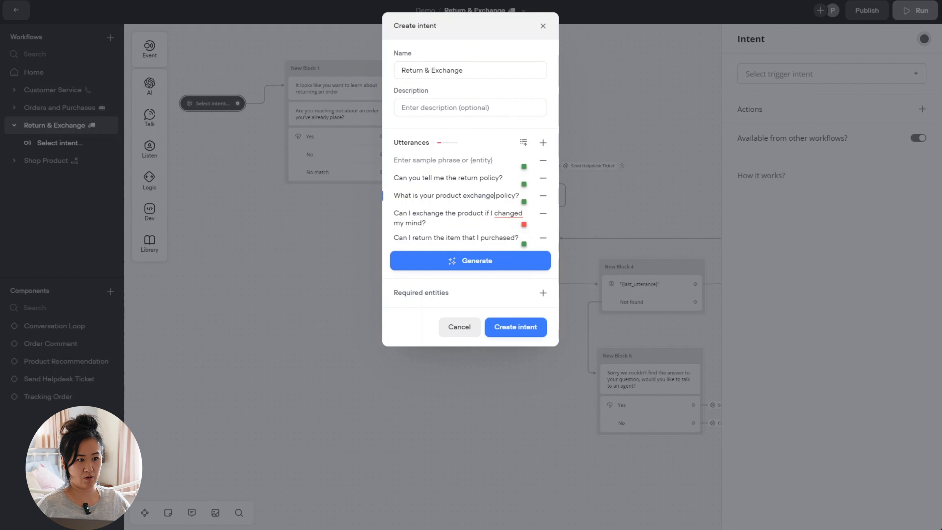
click(507, 214)
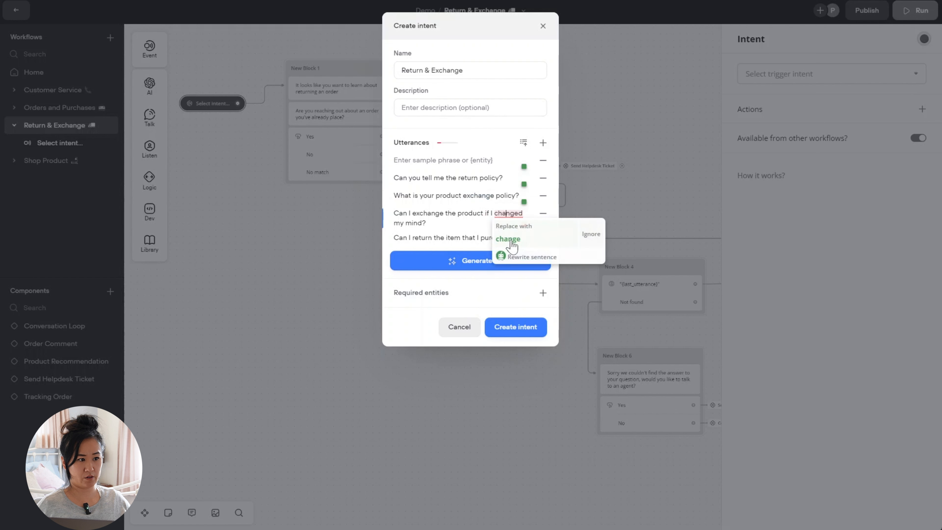
click(508, 239)
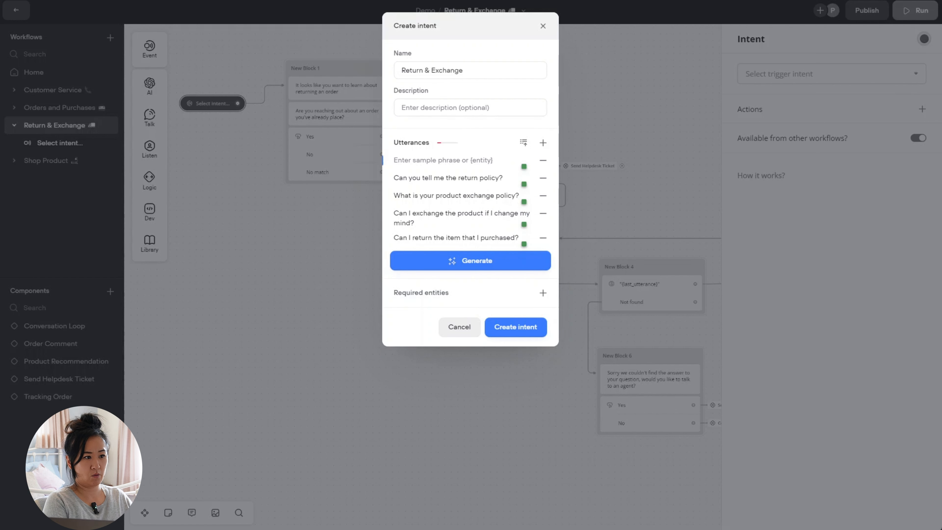
- Enter the sample utterance "What is your payment option available?" and generate additional utterances for the intent
text(What is your payment option available?)
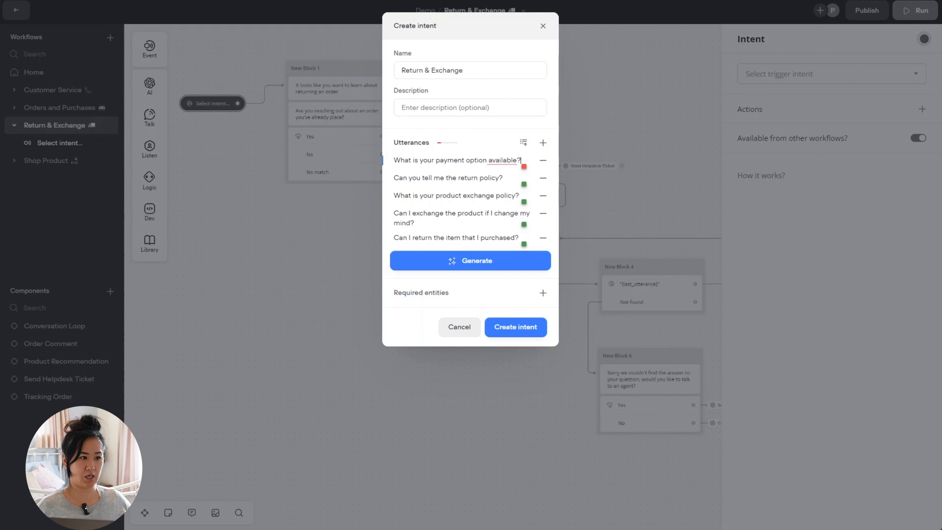
click(483, 262)
click(481, 283)
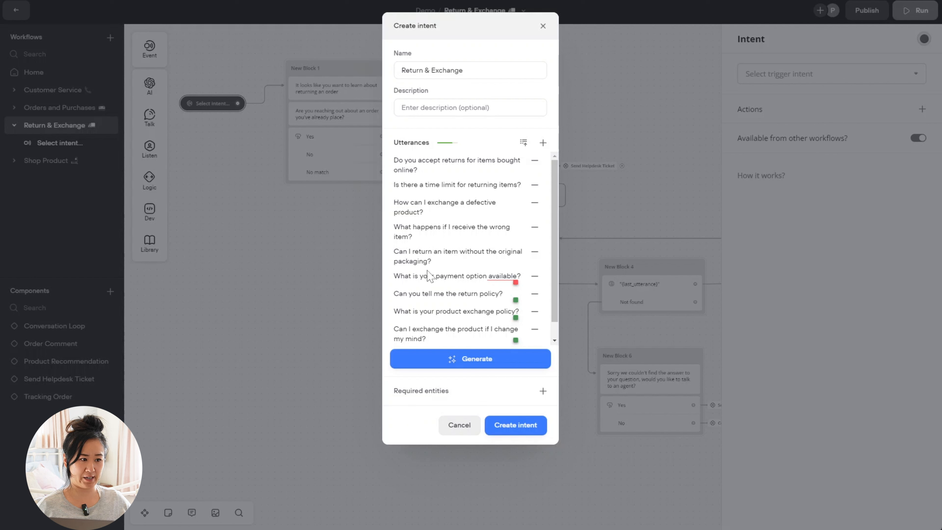
- Resolve the writing flag on "available" in the payment option utterance and generate another batch of utterances
scroll(453, 255, down, 1)
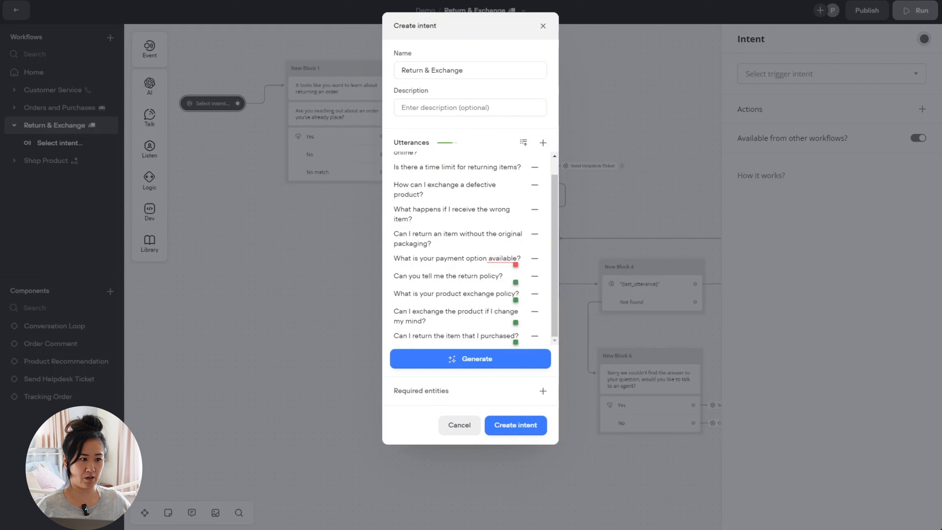
mouse_move(503, 259)
click(497, 280)
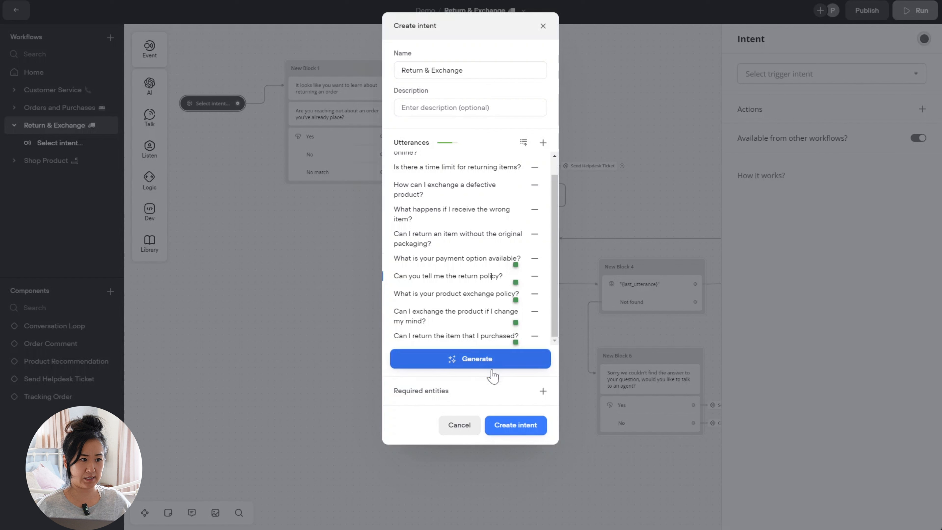
click(487, 359)
click(483, 383)
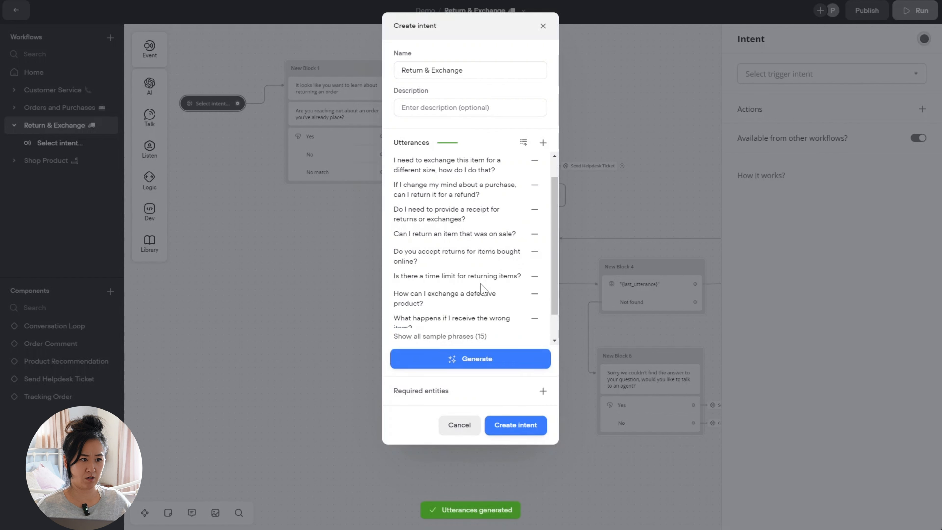
- Review the generated utterances and create the Return & Exchange intent
scroll(482, 289, down, 1)
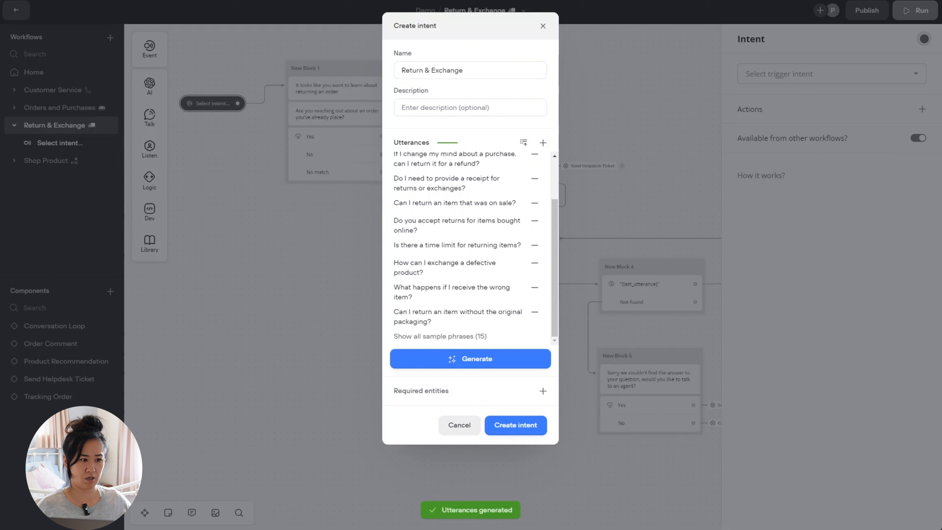
scroll(476, 244, up, 2)
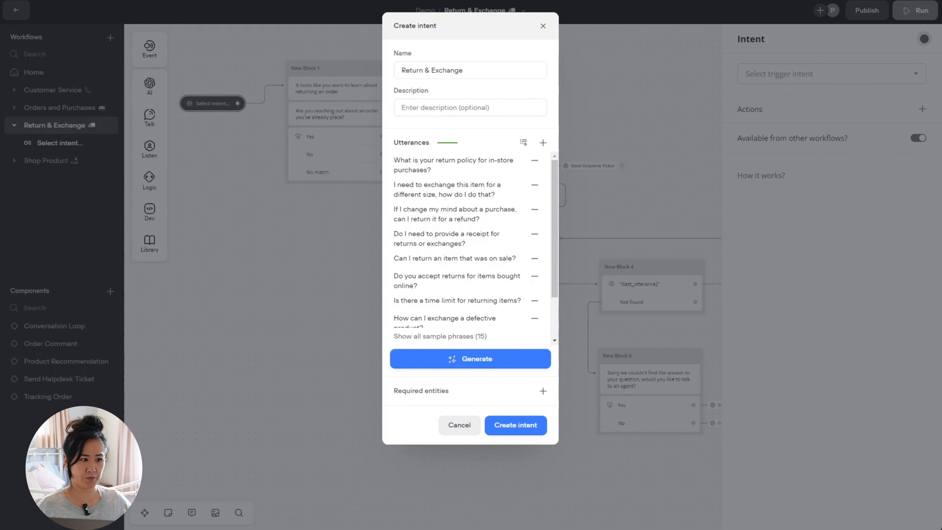
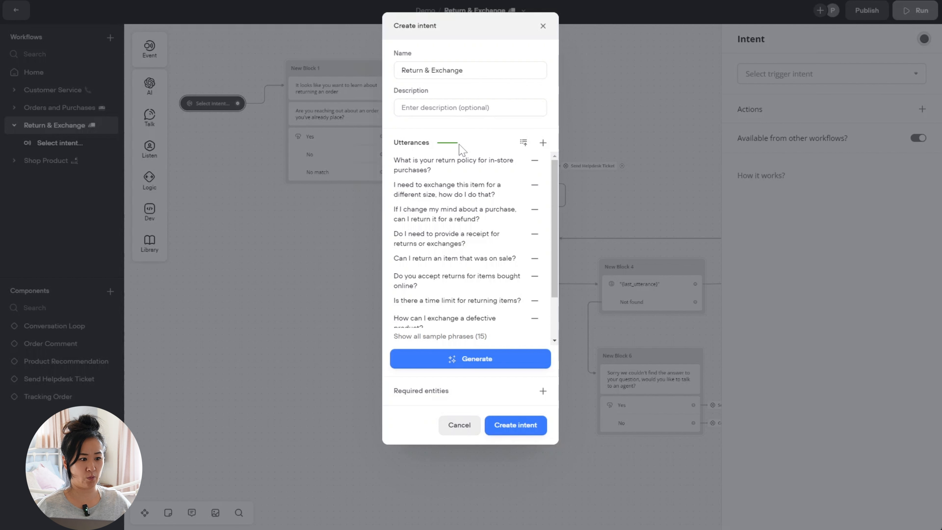
click(523, 428)
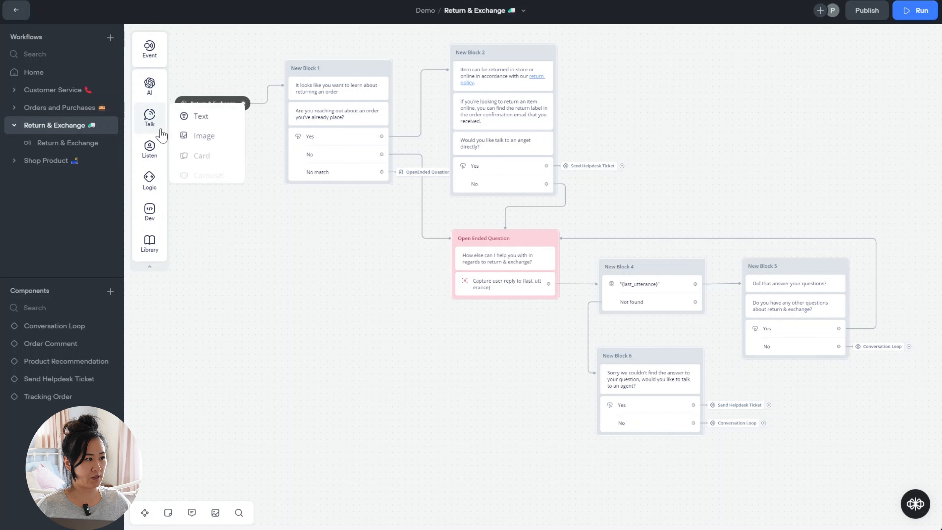
- In the Home workflow, add a Go to Intent action to the Return & Exchange button of the Main Manu block
click(65, 72)
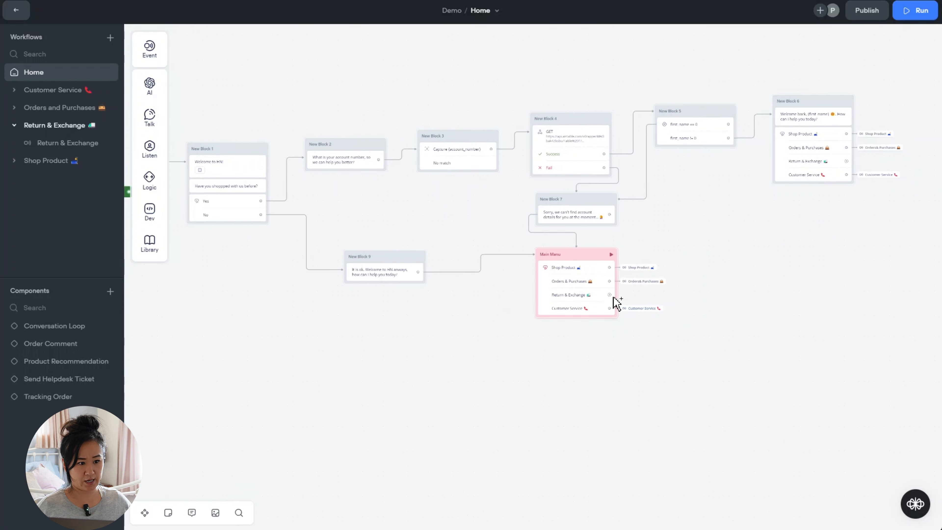
drag(609, 295, 623, 300)
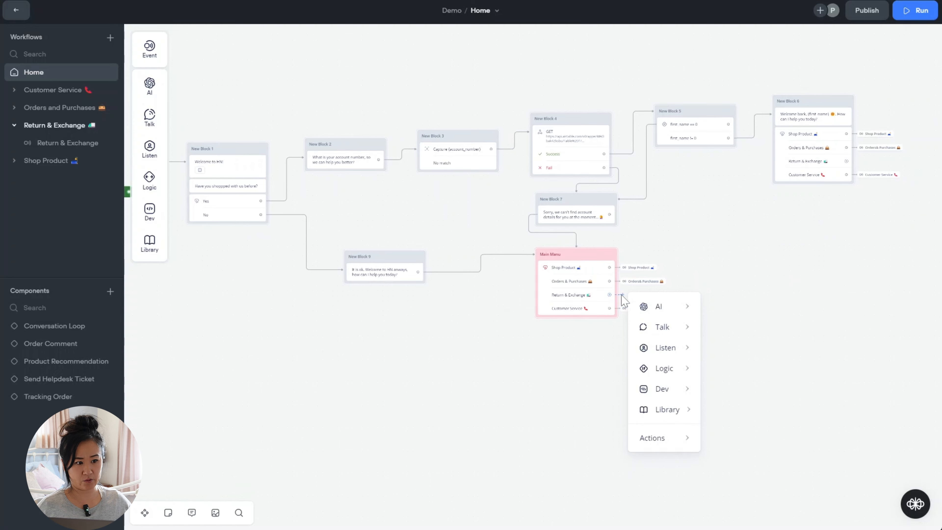
scroll(593, 404, up, 2)
scroll(593, 404, up, 3)
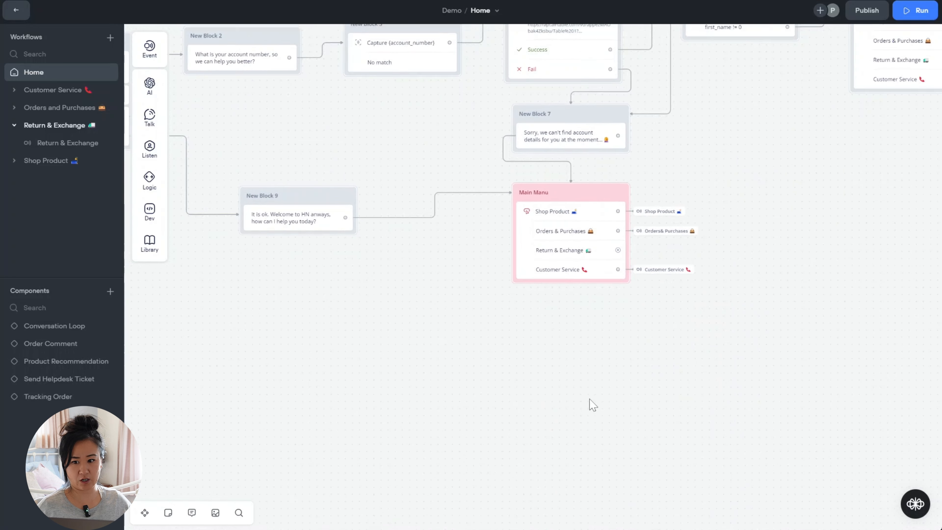
drag(604, 337, 521, 449)
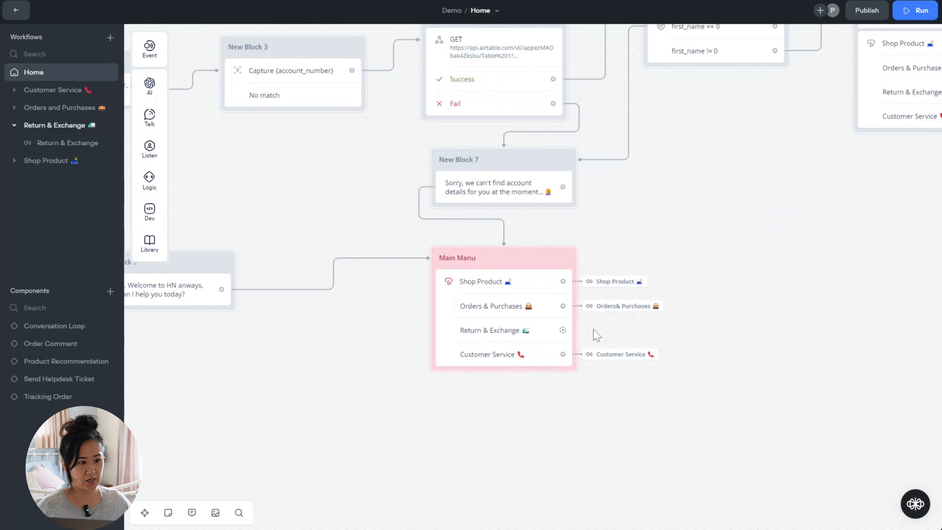
drag(563, 330, 598, 330)
mouse_move(654, 353)
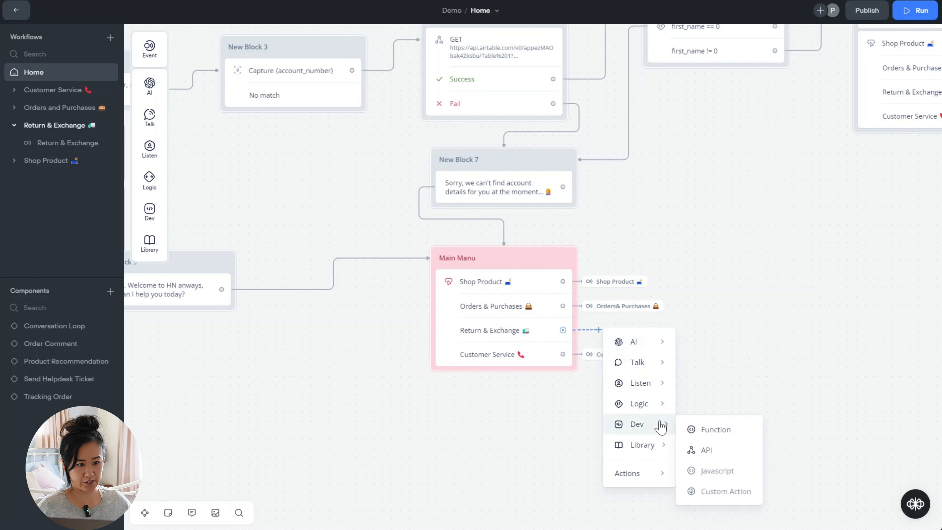
mouse_move(653, 480)
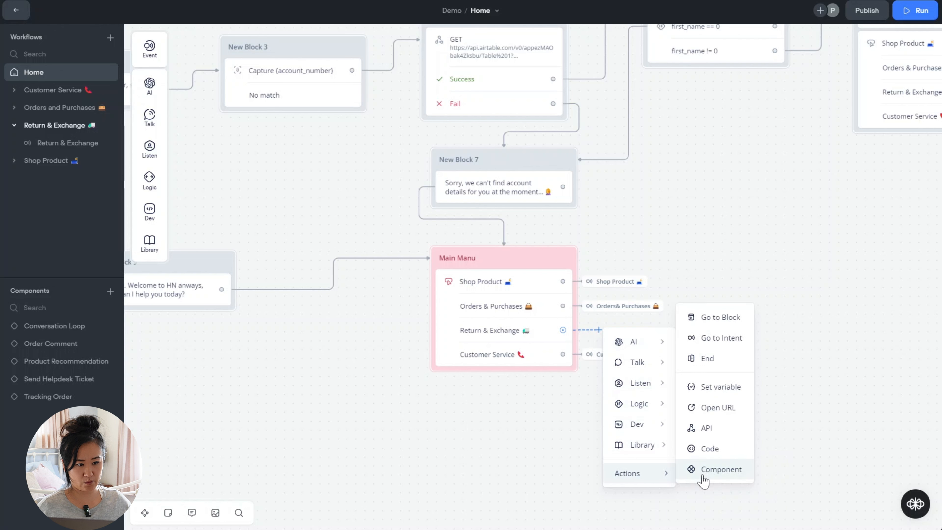
click(732, 342)
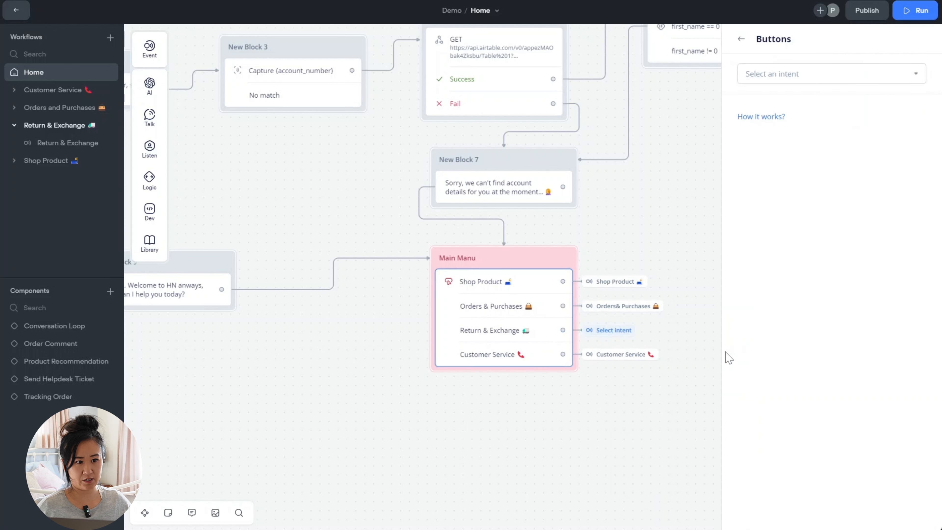
- Set the new action's target to the Return & Exchange intent from the Return & Exchange workflow
click(838, 74)
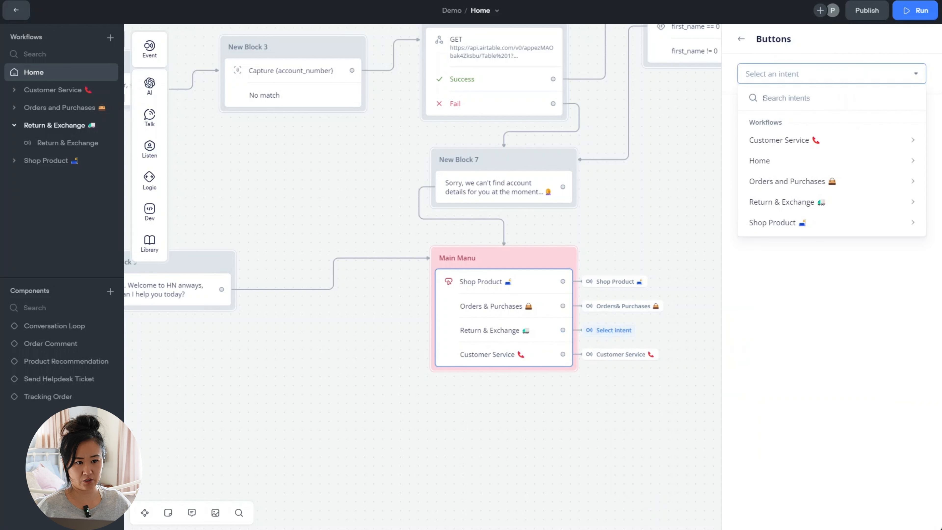
mouse_move(833, 188)
mouse_move(823, 207)
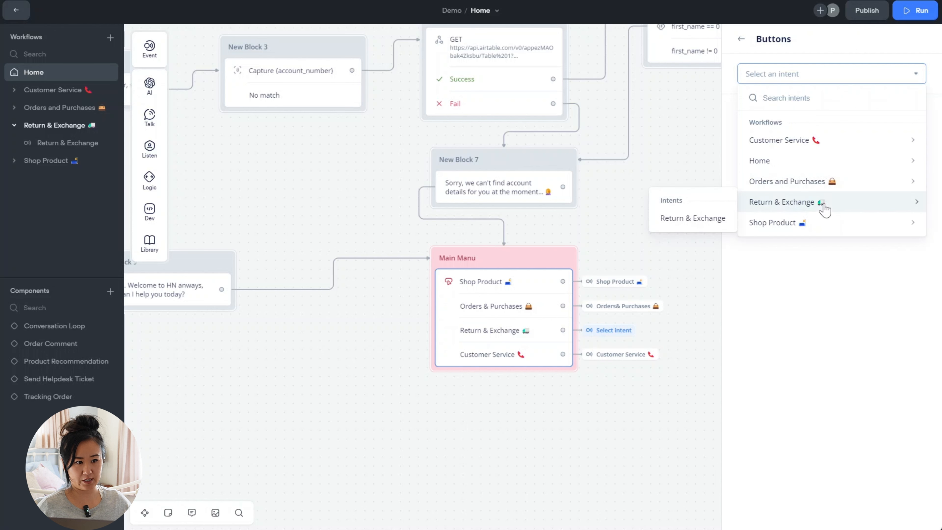
click(717, 217)
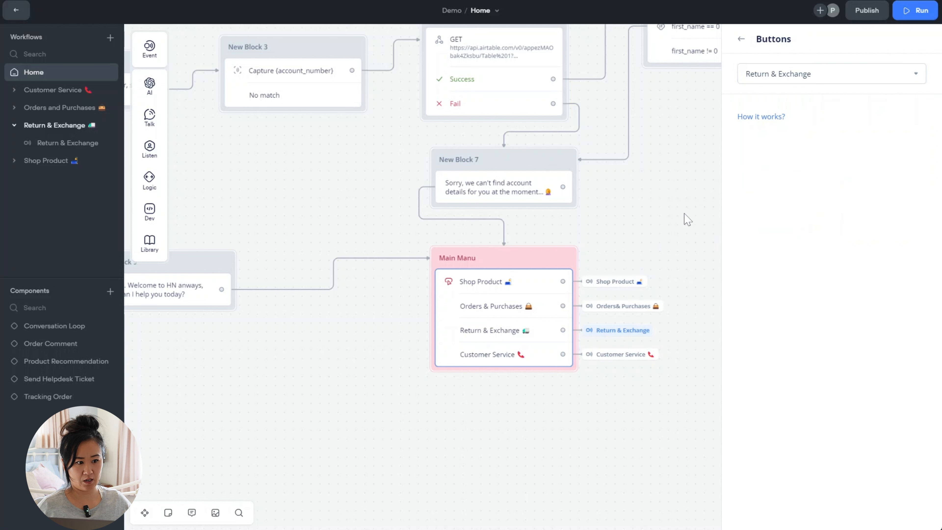
drag(684, 214, 597, 223)
click(669, 211)
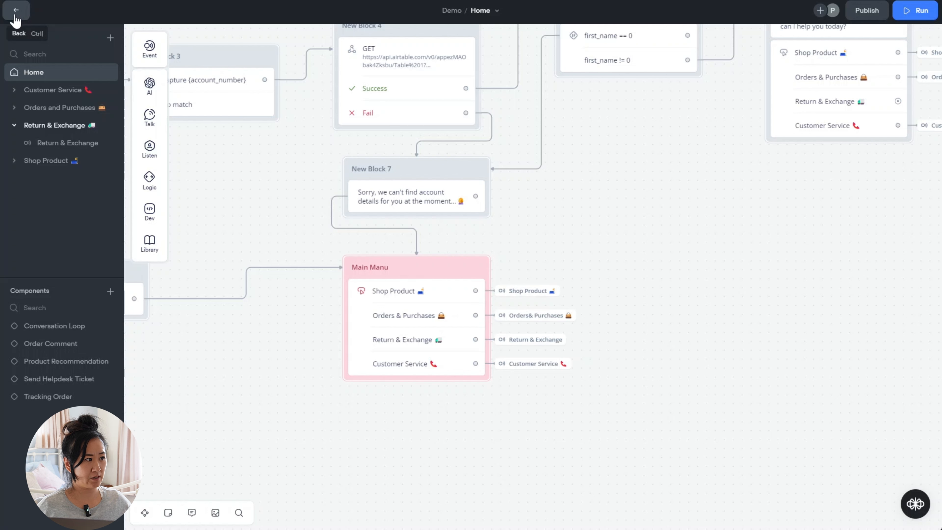
- Rename the Return & Exchange intent in the project's intents list, adding the truck emoji at the end of its name
click(25, 16)
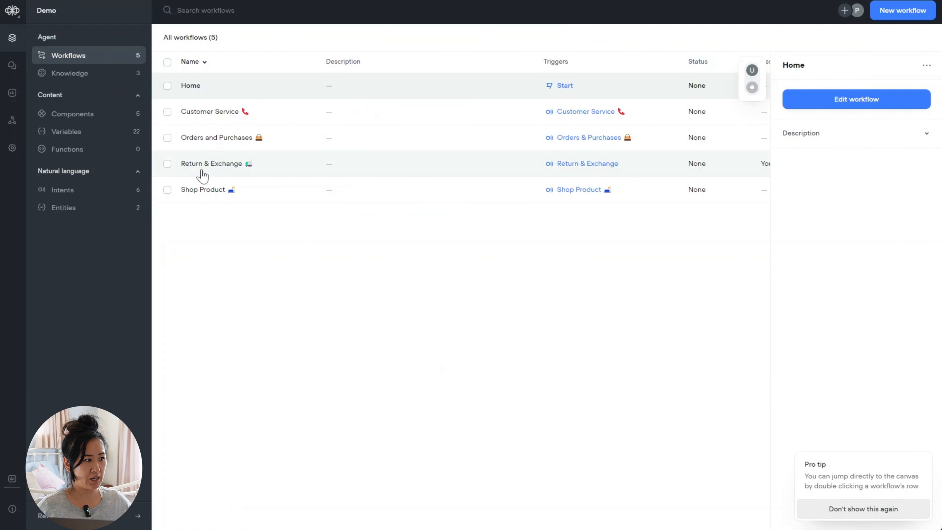
click(72, 193)
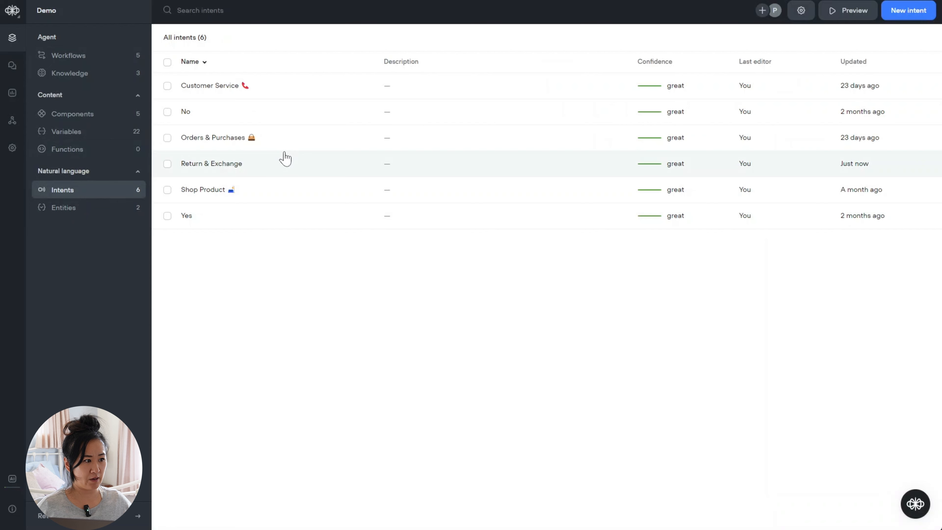
click(236, 169)
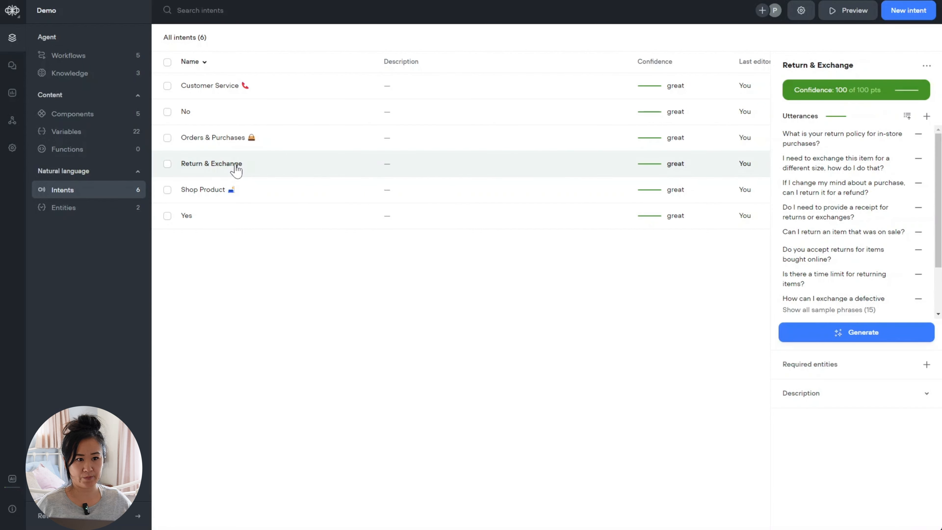
right_click(234, 167)
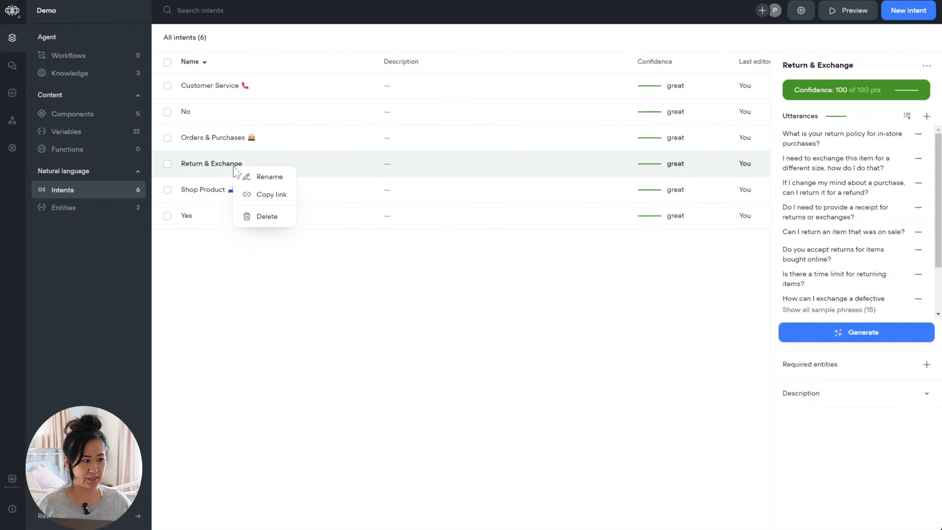
click(262, 177)
click(276, 170)
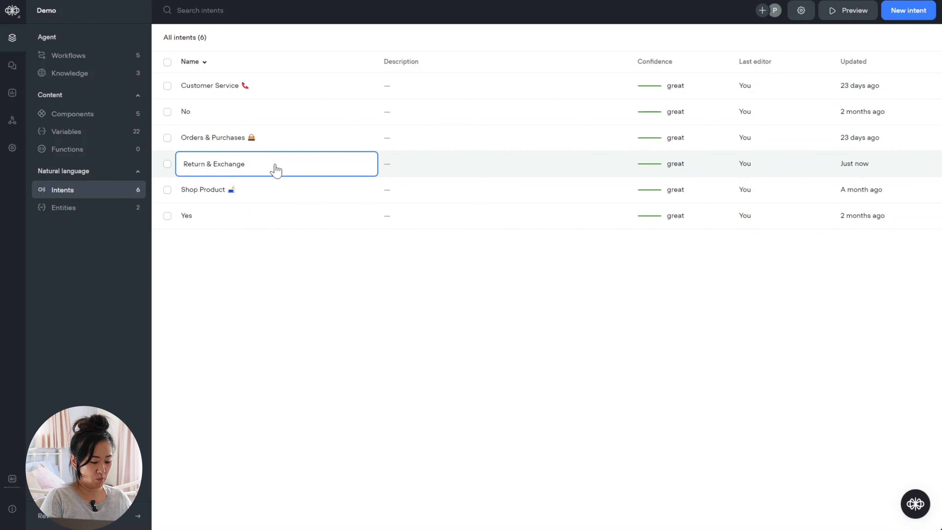
key(super+period)
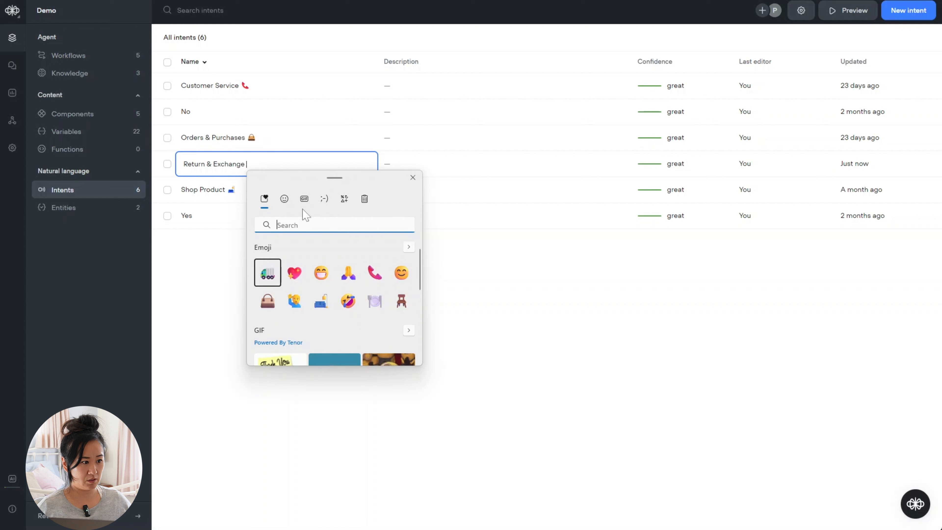
click(272, 274)
key(Escape)
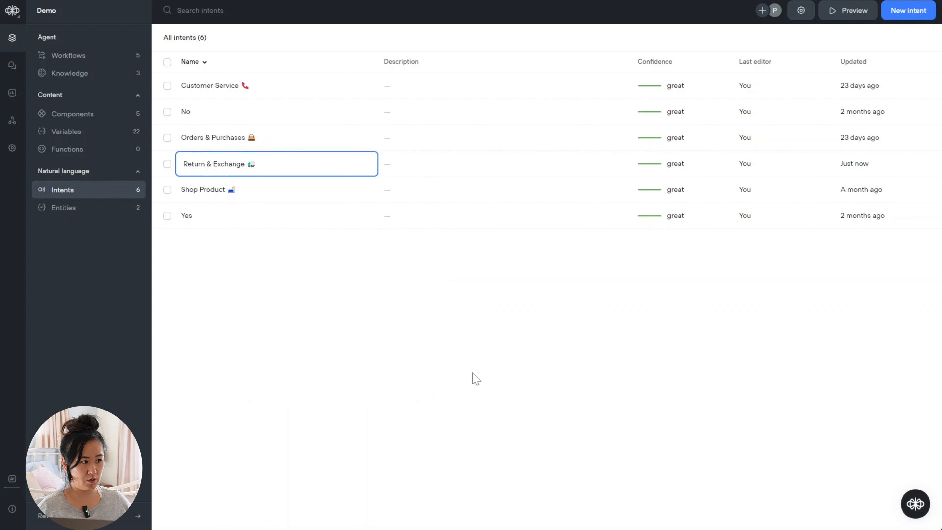
click(482, 376)
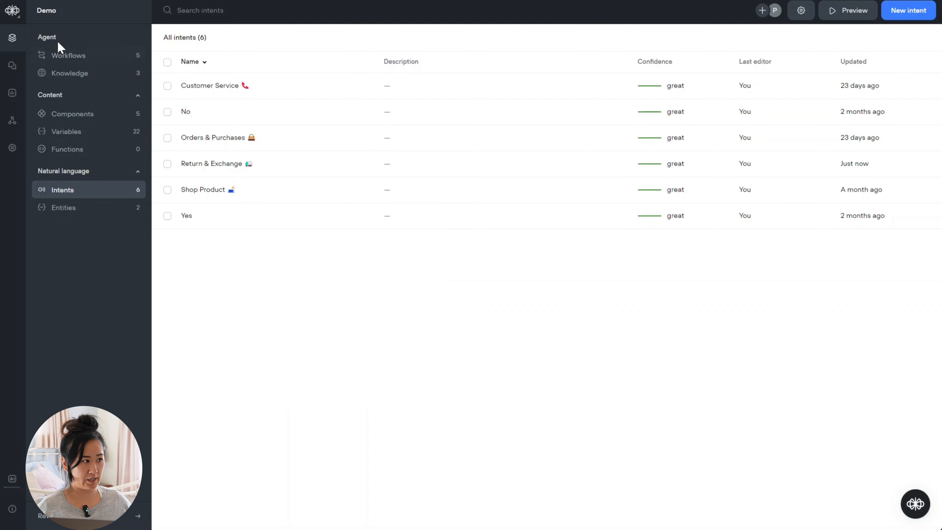
- Open the Return & Exchange workflow from the list of all workflows
click(64, 56)
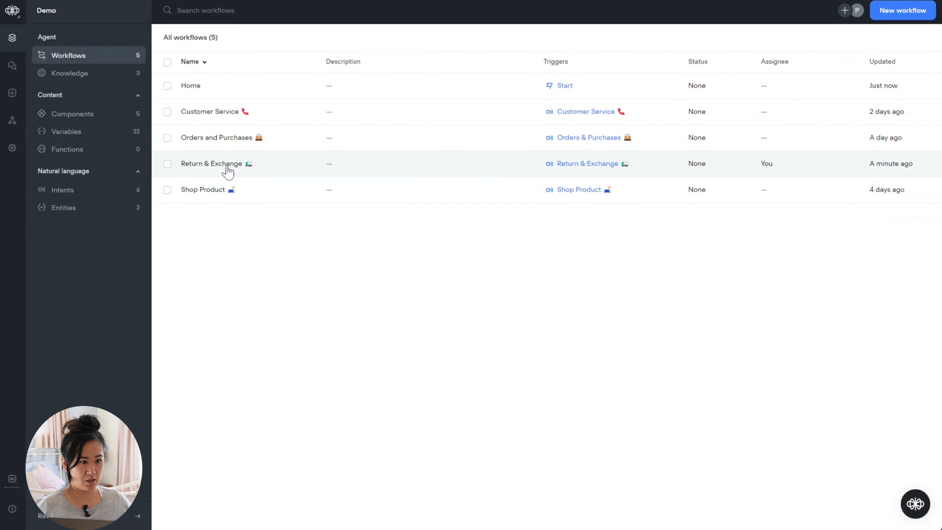
click(240, 168)
double_click(241, 168)
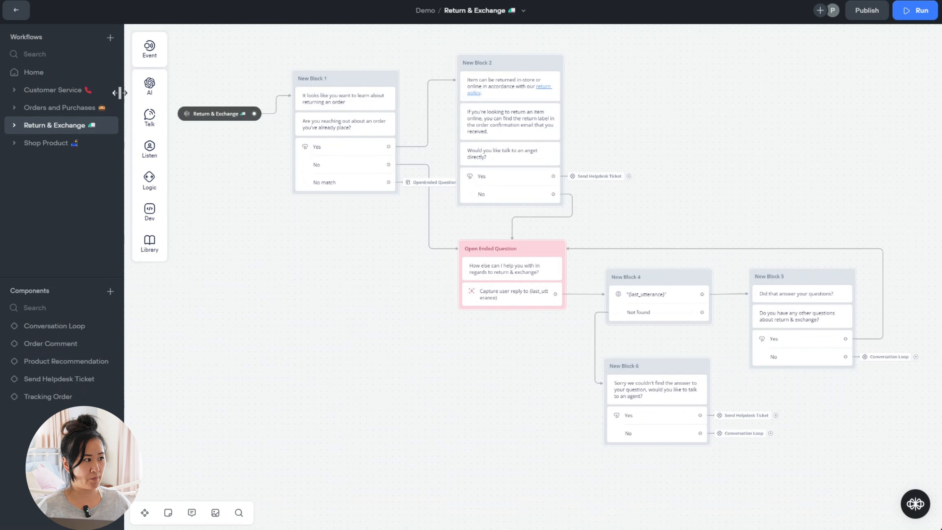
- In the Home workflow, link New Block 6's Return & Exchange button to the Return & Exchange intent with a Go to Intent action
click(43, 73)
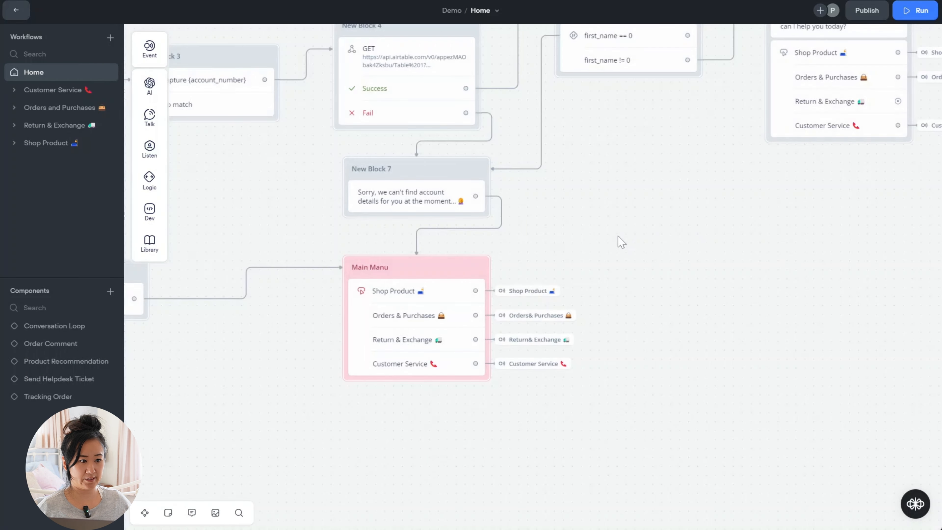
drag(746, 200, 627, 350)
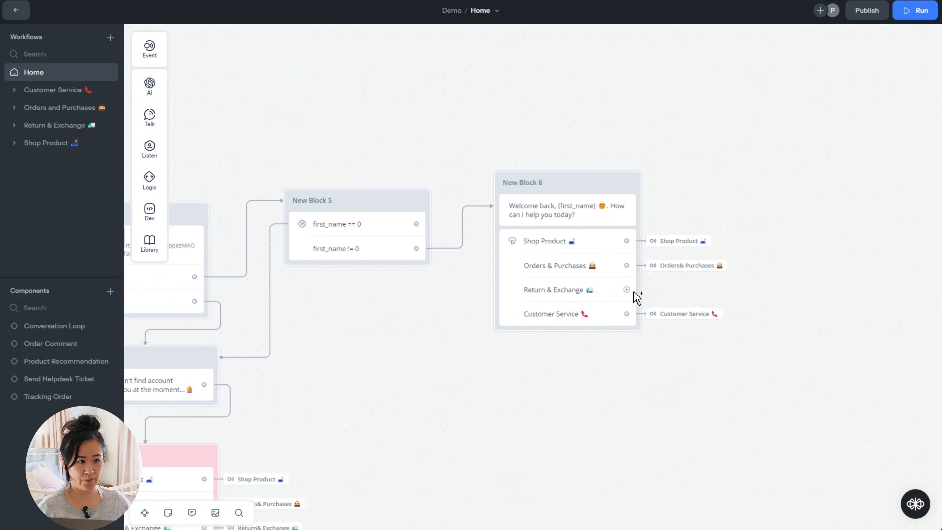
drag(629, 290, 655, 291)
mouse_move(710, 434)
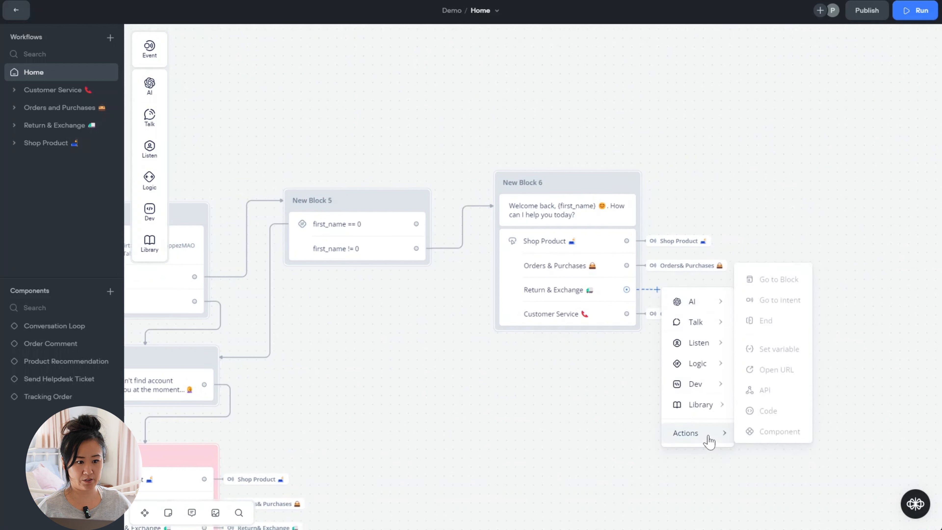
click(785, 298)
click(831, 73)
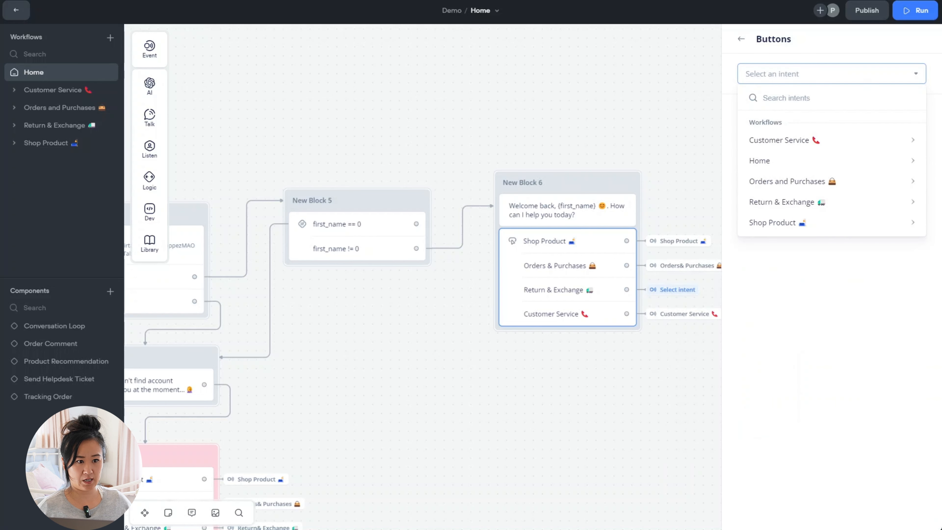
mouse_move(846, 202)
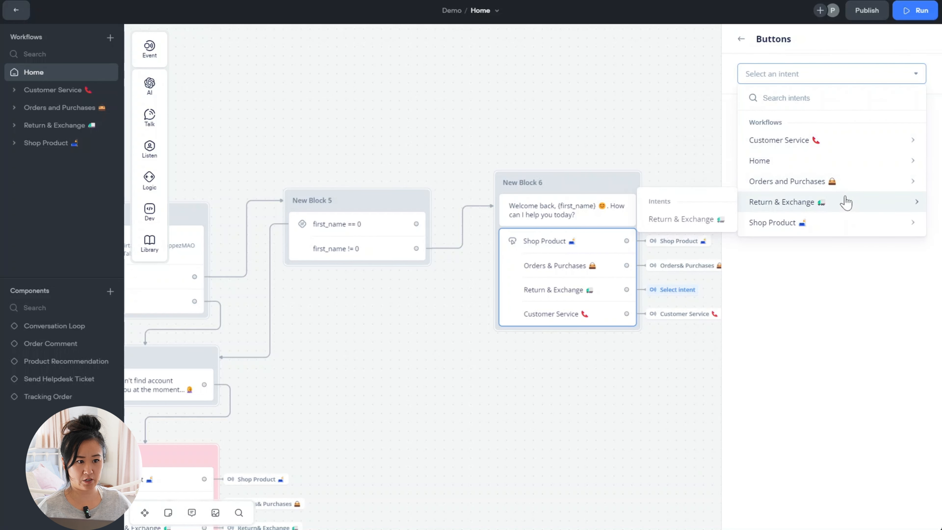
click(727, 217)
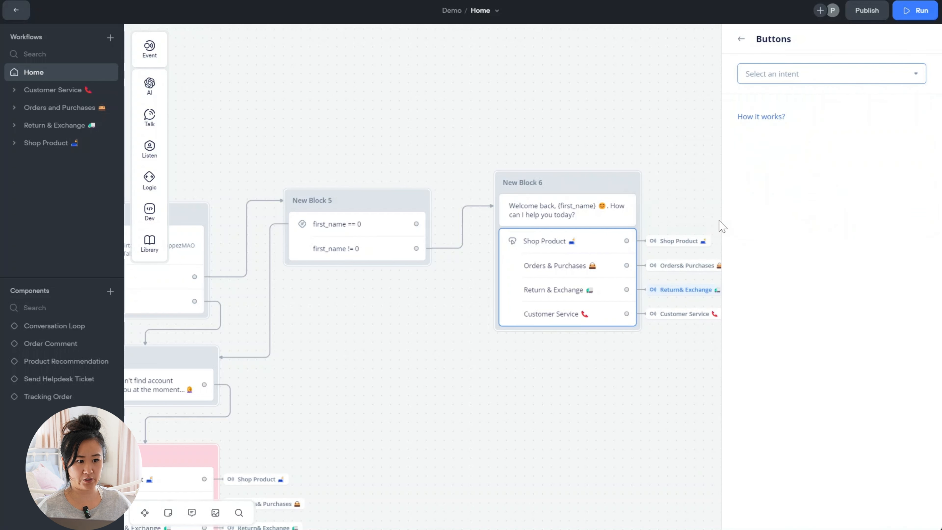
click(600, 453)
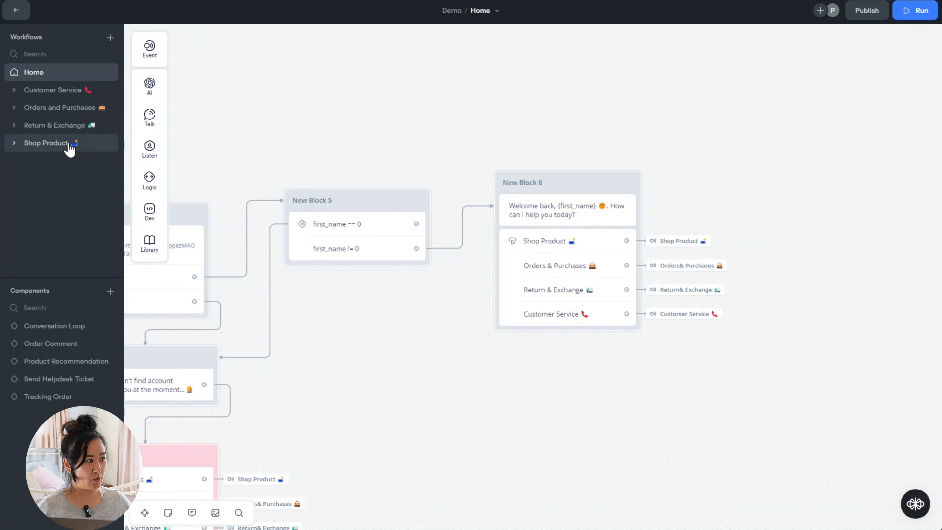
- Test the Return & Exchange workflow from New Block 1, answering Yes about an existing order and No to talking to an agent
click(93, 145)
click(62, 130)
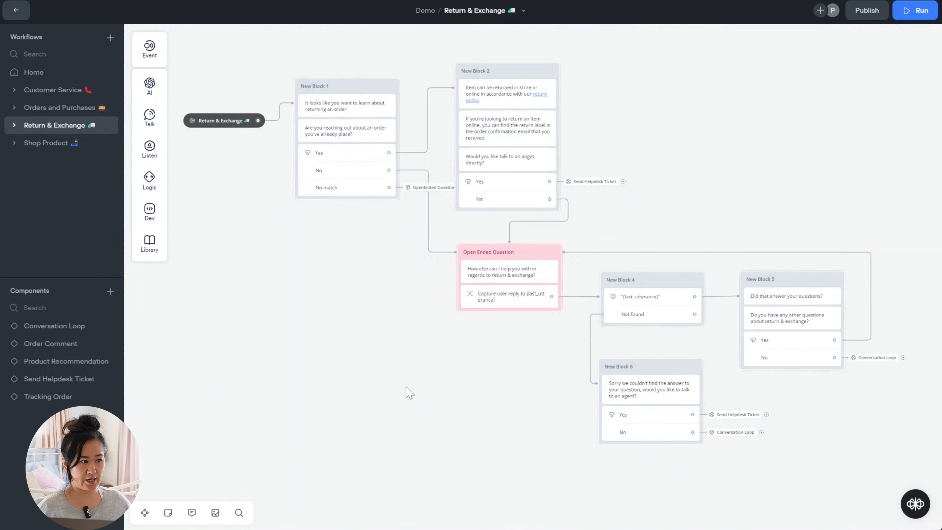
scroll(411, 381, up, 1)
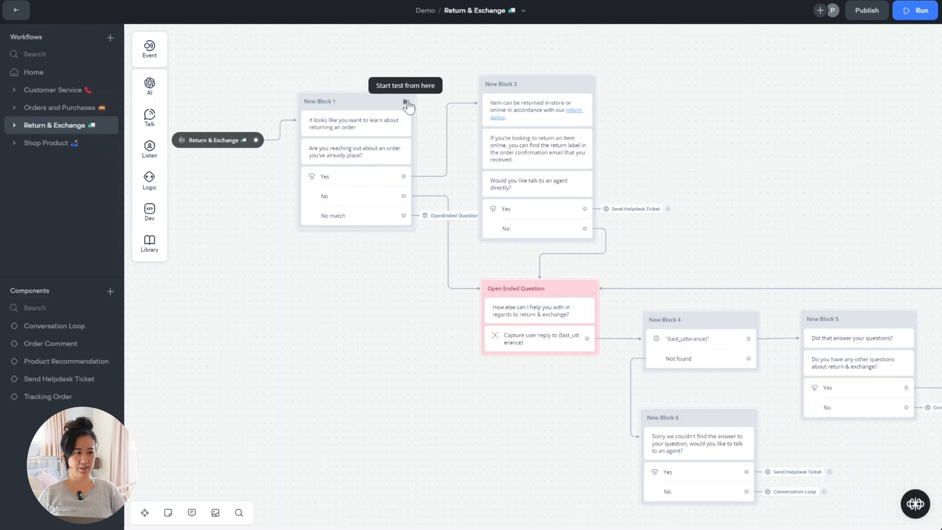
click(405, 103)
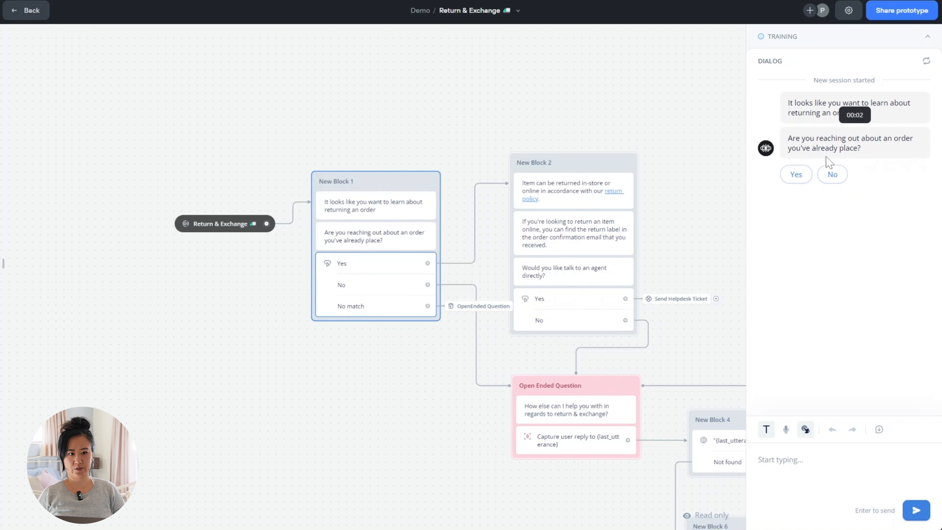
click(798, 174)
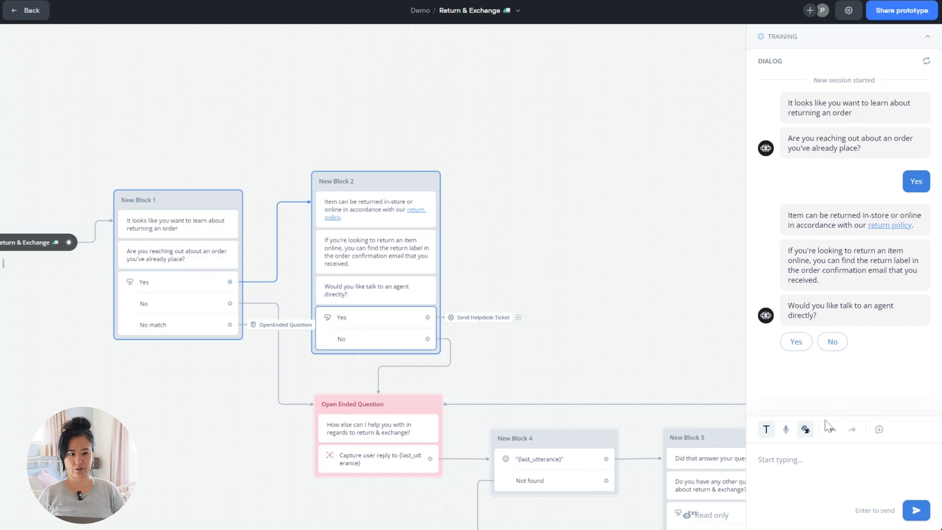
click(835, 347)
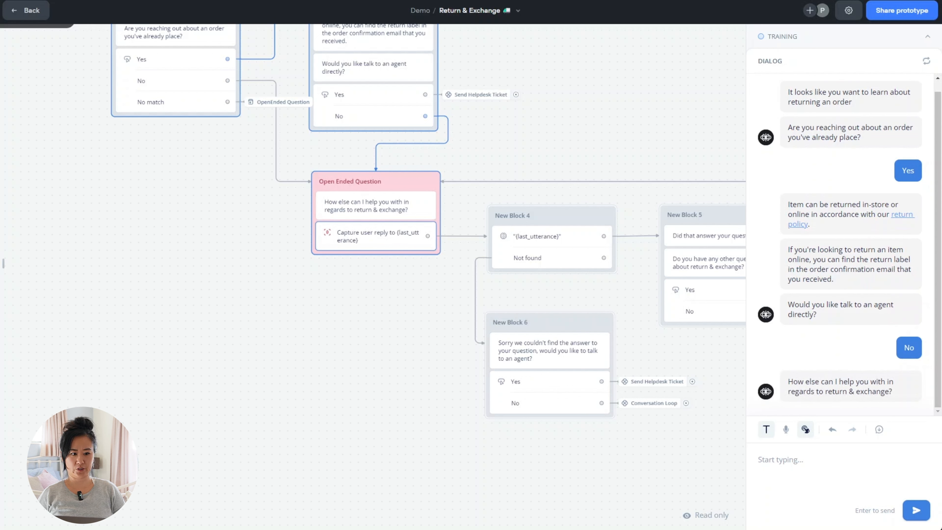
- Ask the chatbot "I changed my mind about the item that I bought, can I return it?" and highlight the store website's Change of Mind text
text(c)
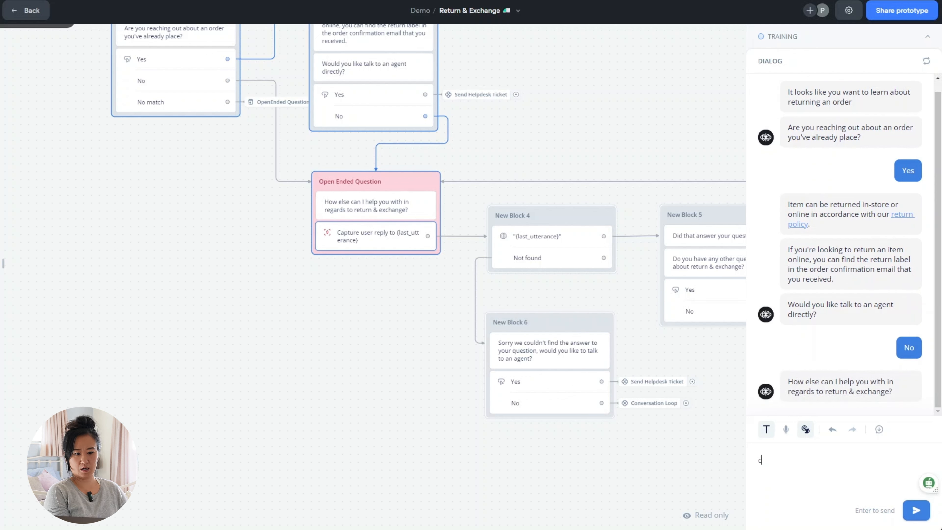
key(BackSpace)
text(i)
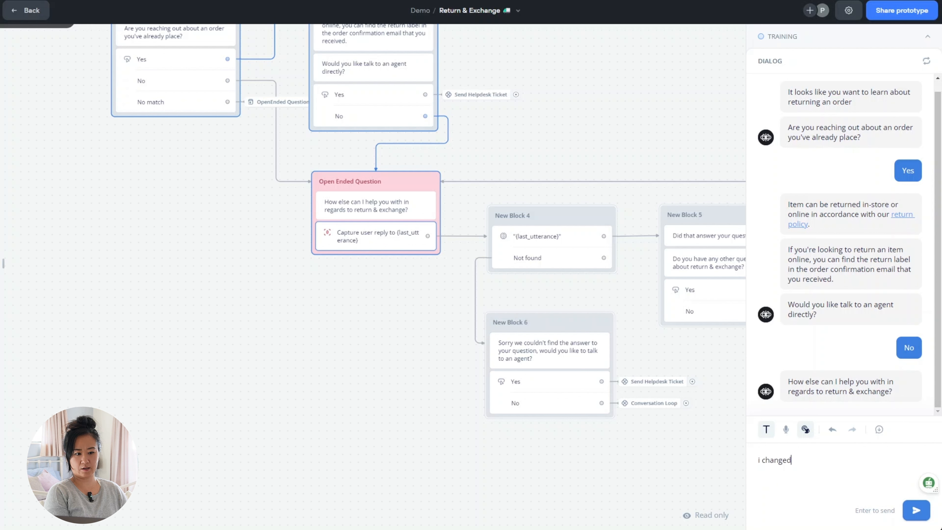
key(BackSpace)
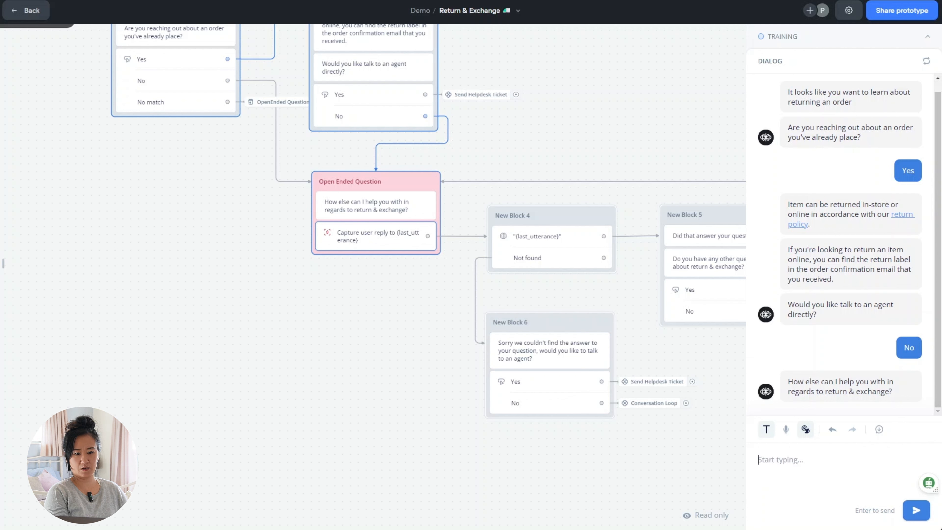
text(I changed)
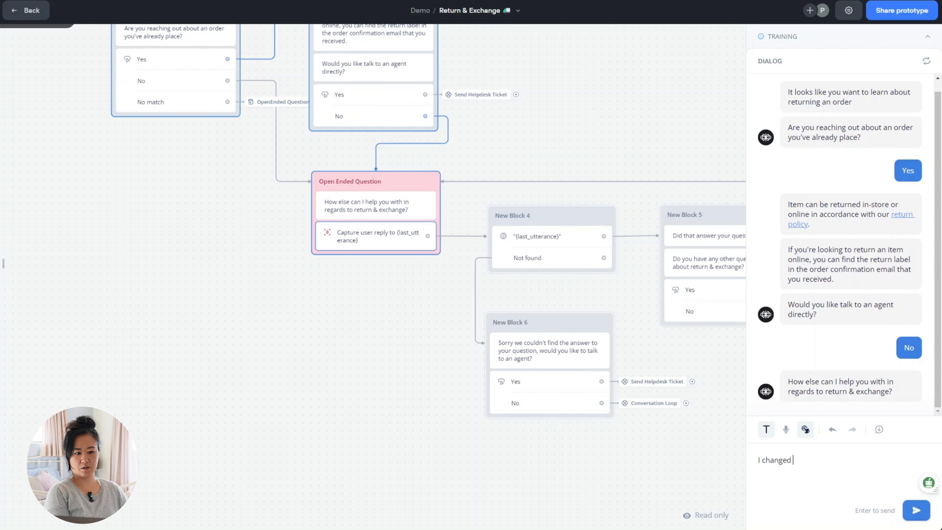
text( my mind about the)
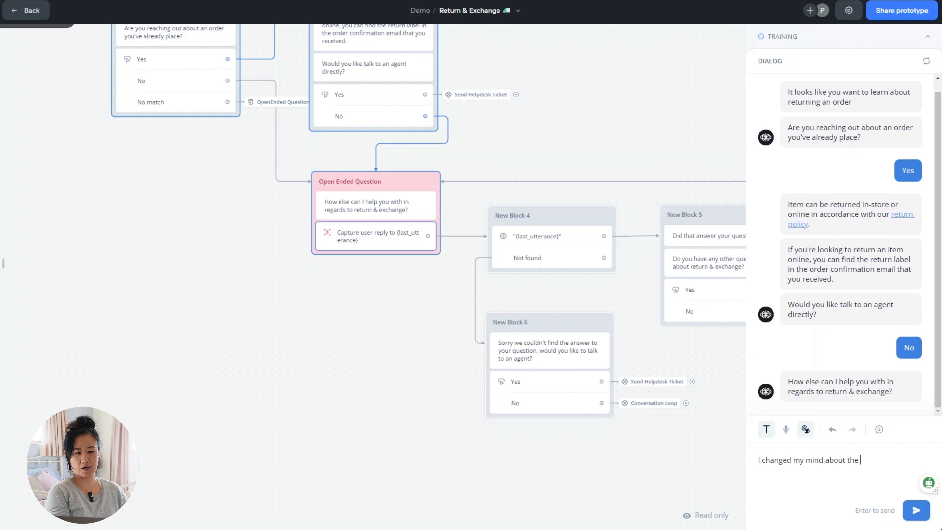
text( item that I )
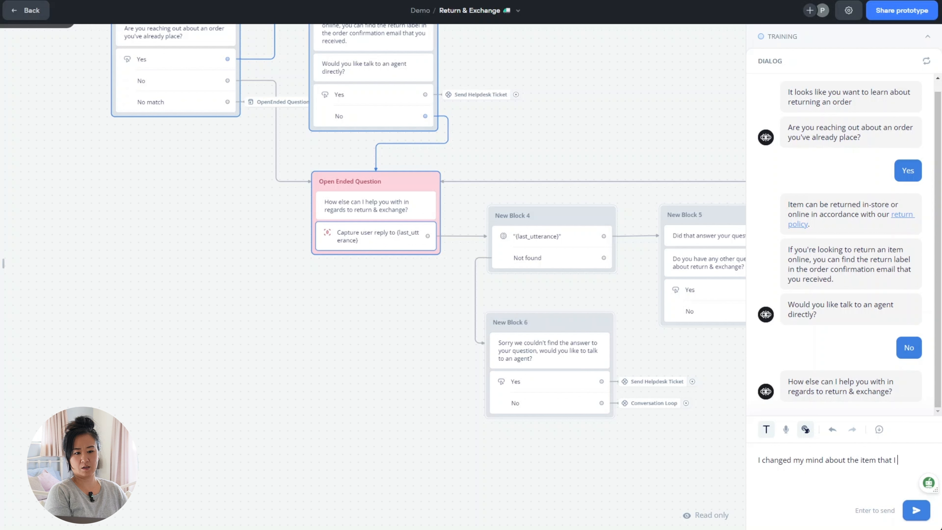
text(gou)
key(BackSpace)
text(bo)
text(ught, can I return it?)
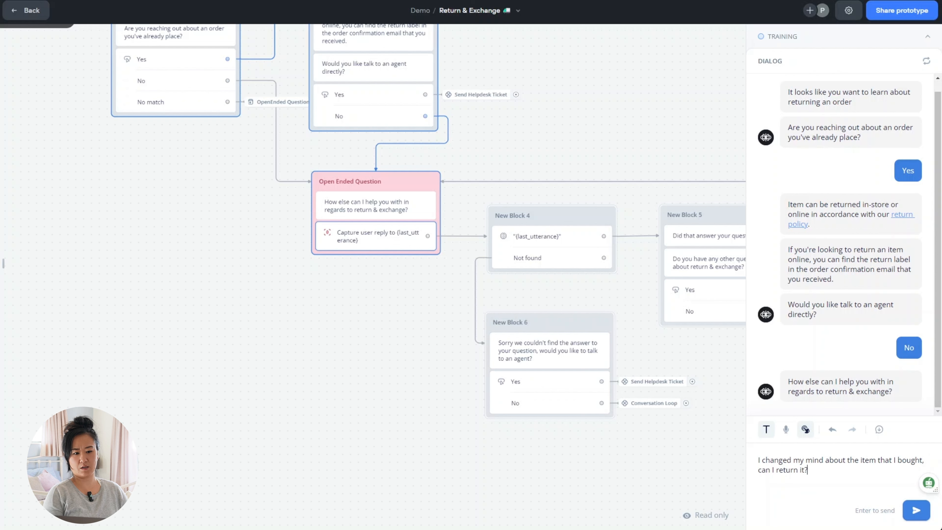
key(Return)
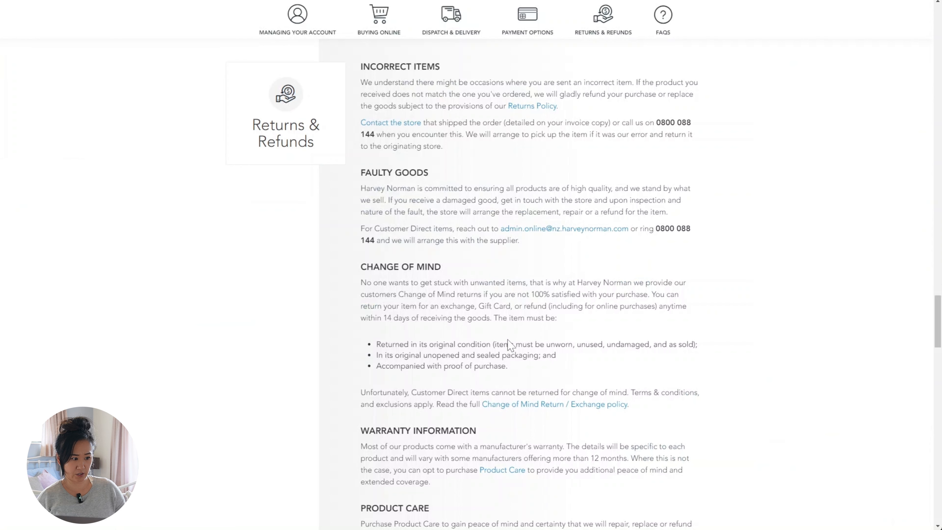
scroll(509, 343, down, 2)
drag(366, 241, 695, 344)
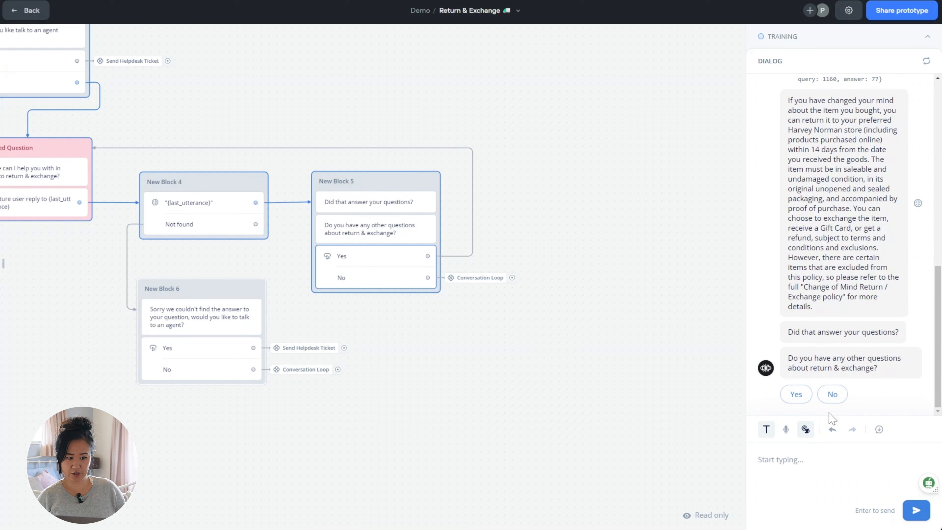
- Answer Yes to having other return & exchange questions and ask the chatbot "What are your payment method?"
click(796, 394)
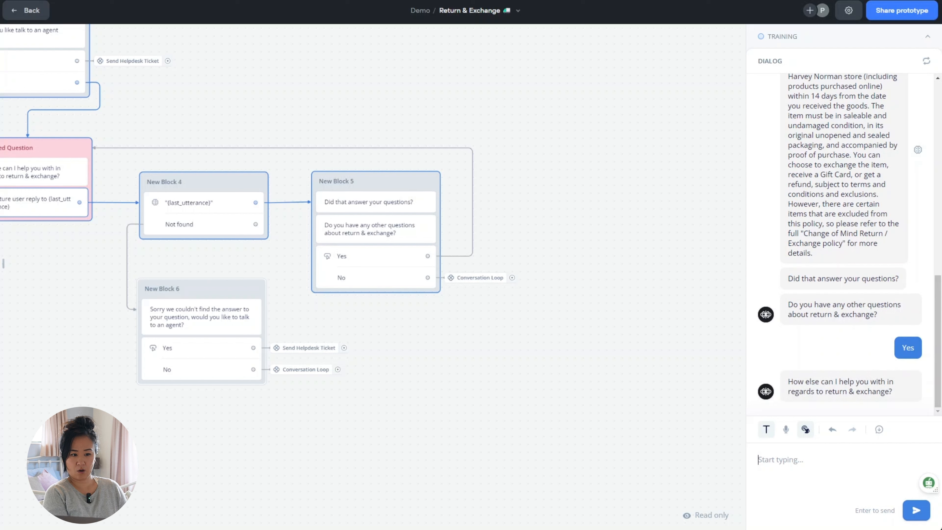
text(What are your payment method)
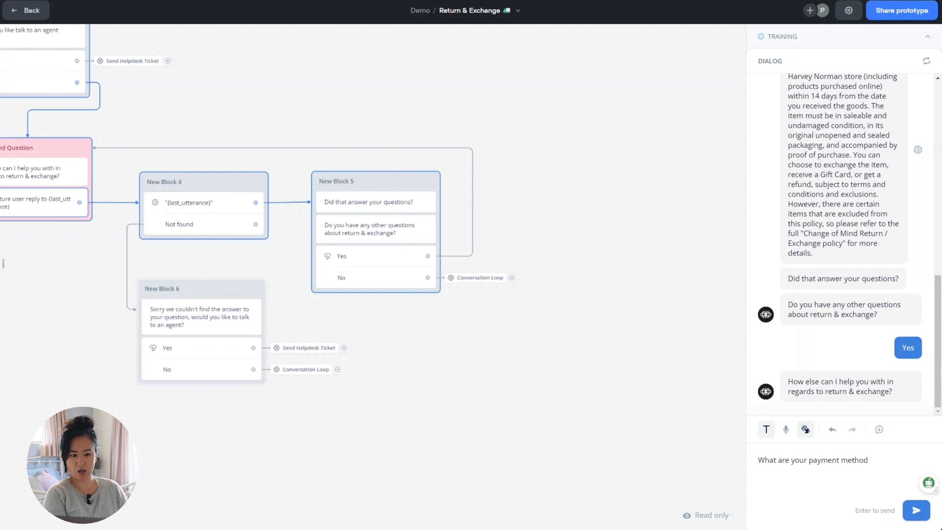
text(?)
key(Return)
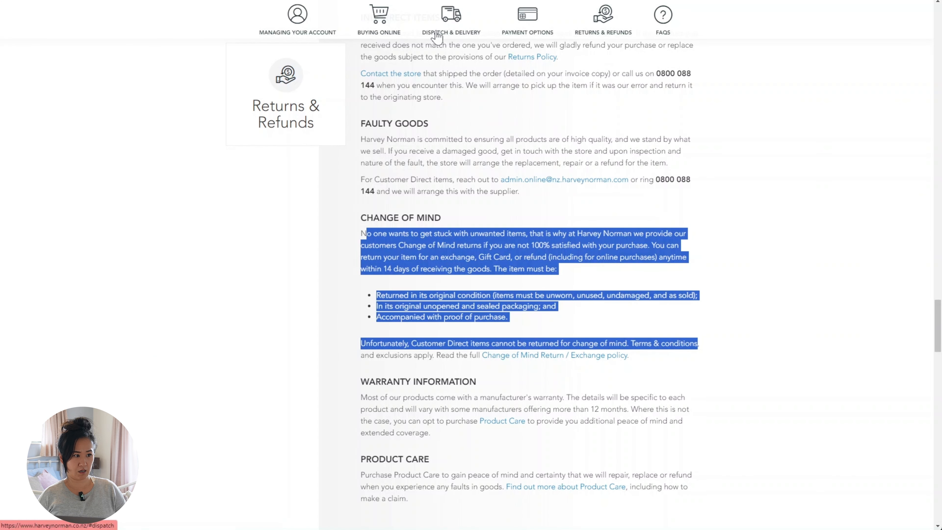
- Switch to the store website and examine the accepted payment methods under Online Payment Options, highlighting the text to compare with the chatbot's answer
click(527, 30)
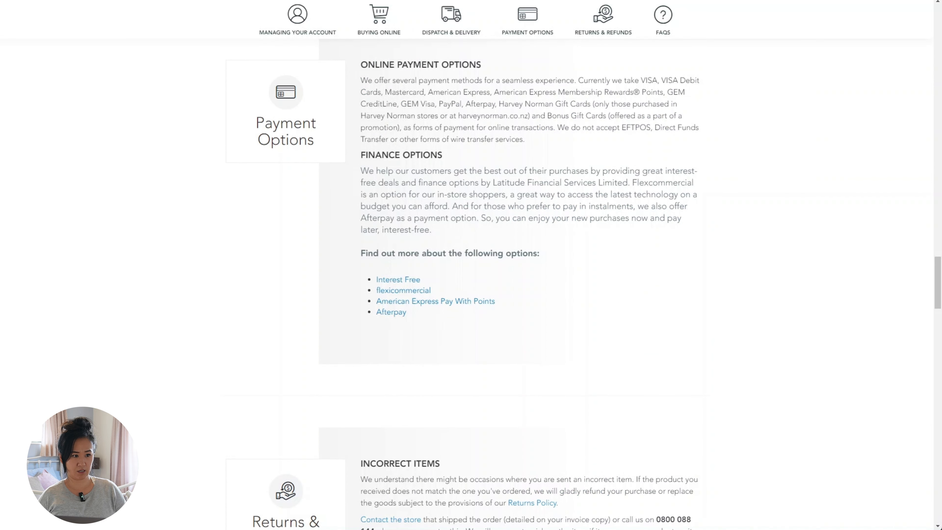
drag(385, 92, 701, 100)
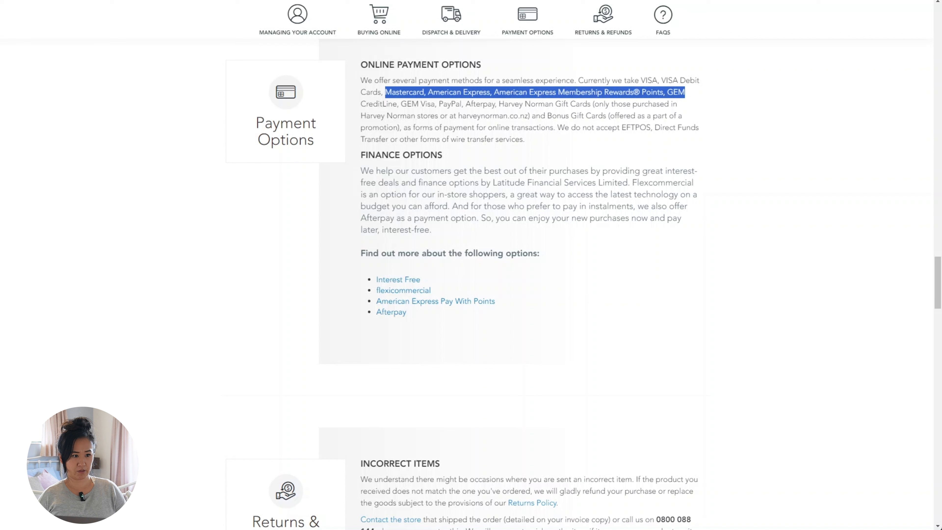
drag(641, 80, 730, 130)
click(786, 165)
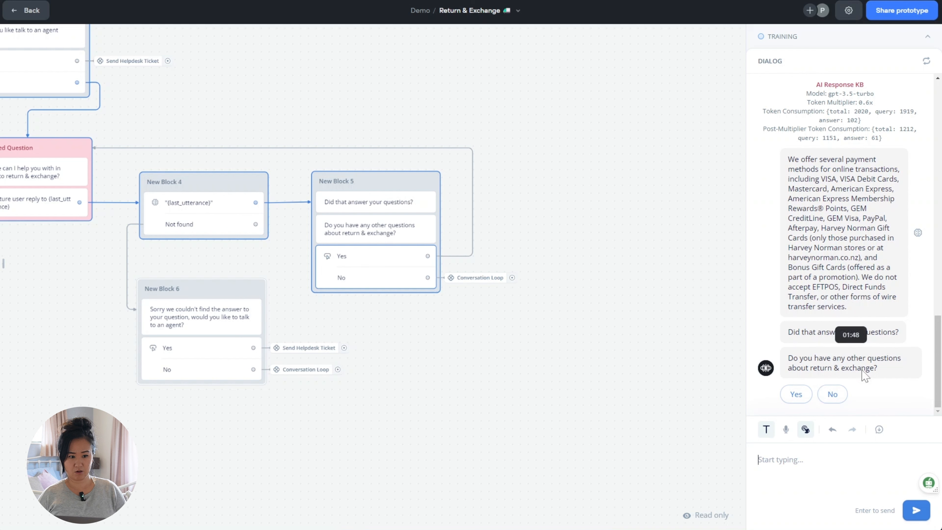
- Back in the chatbot test, answer No to having other return & exchange questions and Yes to going back to the main menu
click(839, 405)
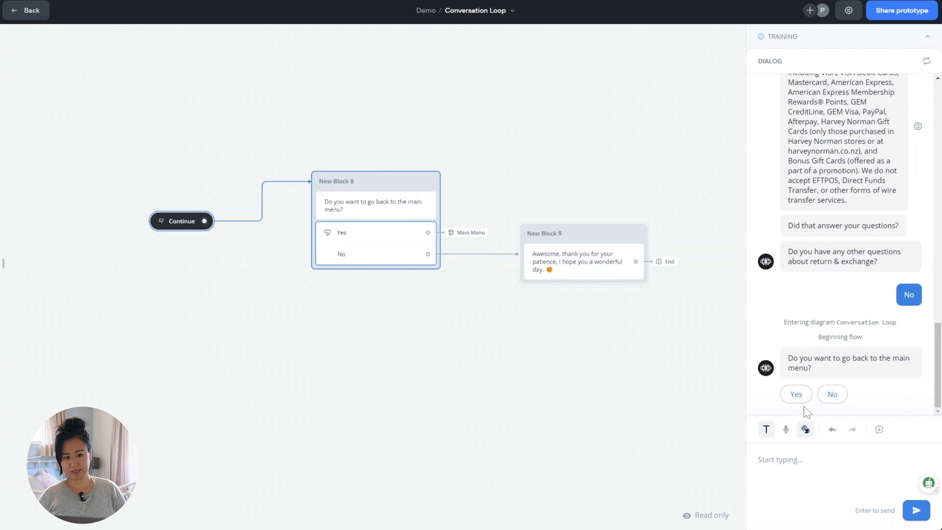
click(797, 394)
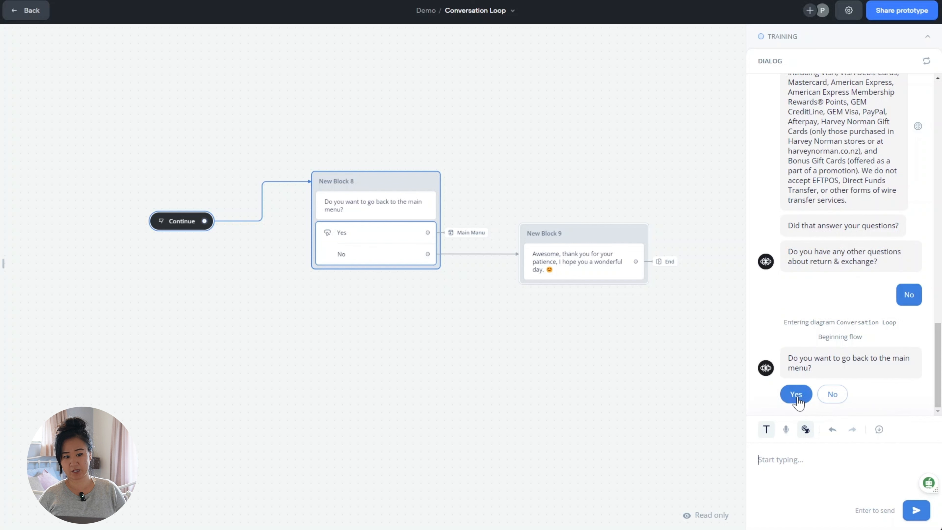